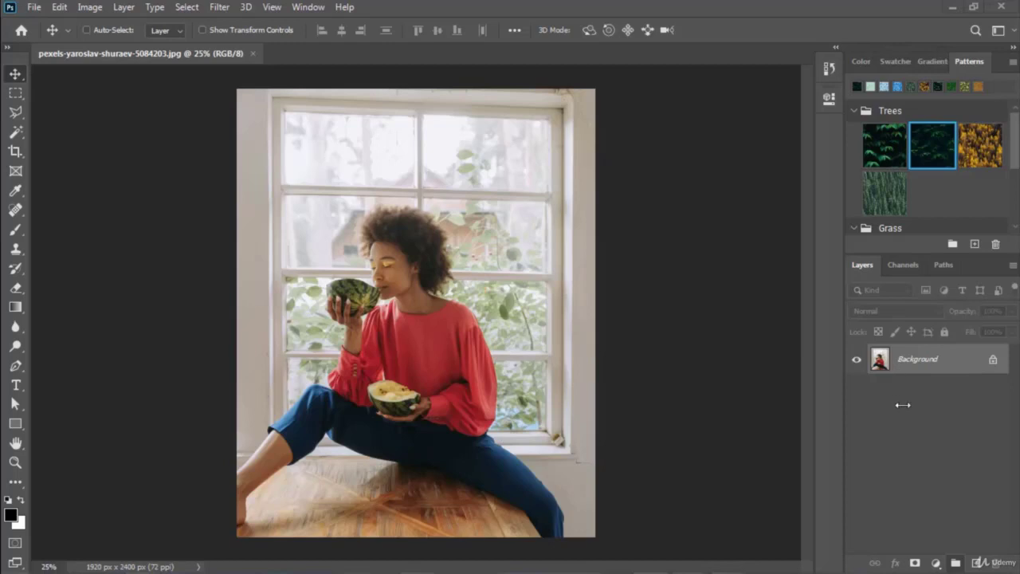
# Step: Convert the locked Background into an editable layer named Layer 0
pyautogui.doubleClick(958, 362)
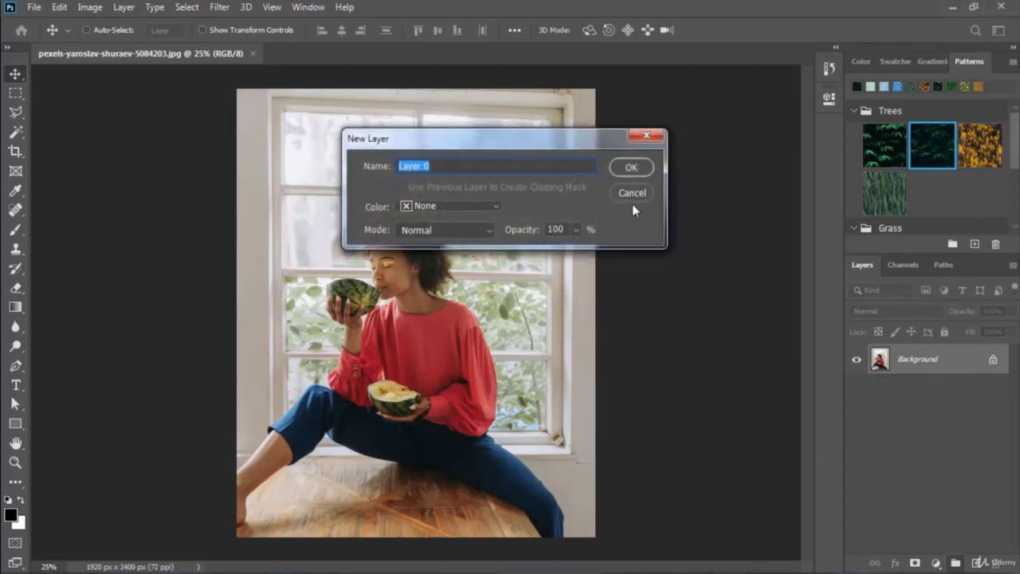
pyautogui.click(634, 168)
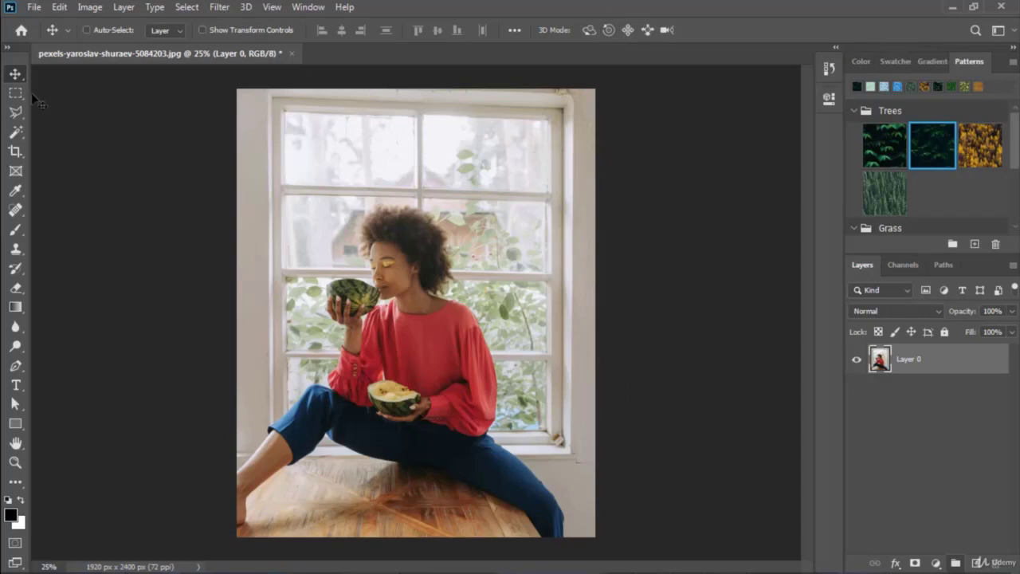
# Step: Select the window frame with the Polygonal Lasso and add a layer mask to Layer 0 from that selection
pyautogui.click(15, 111)
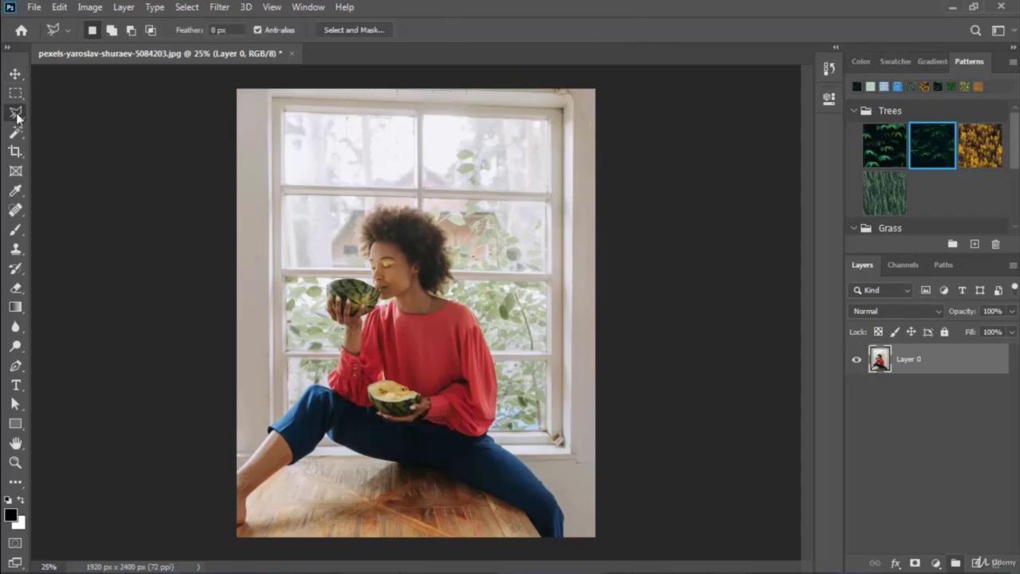
pyautogui.click(272, 99)
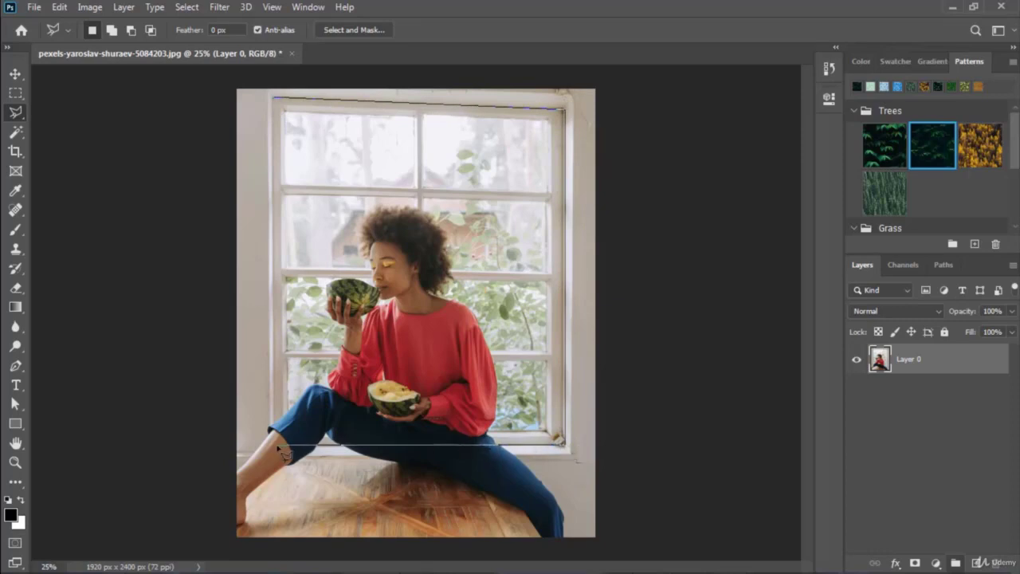
pyautogui.click(279, 102)
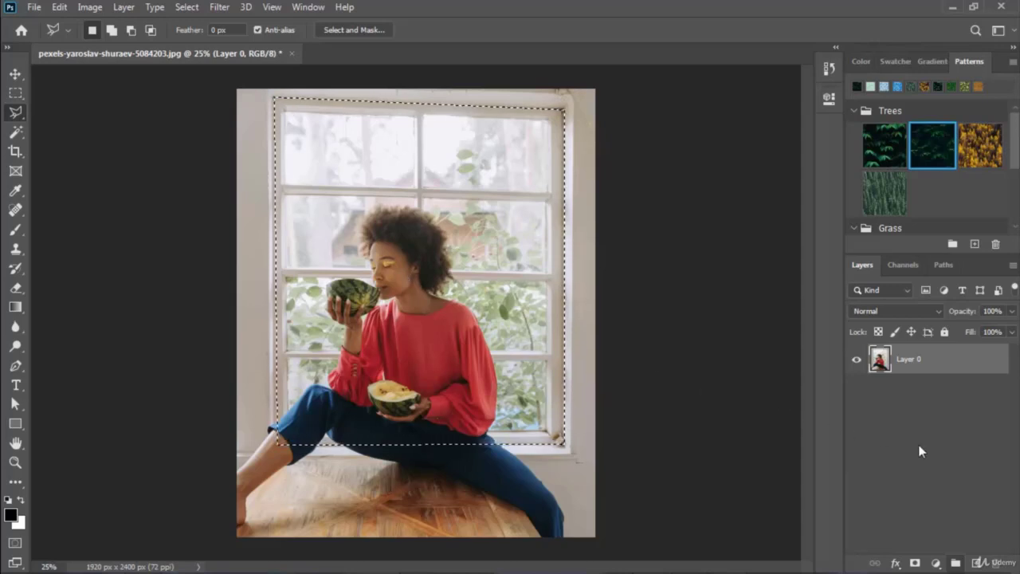
pyautogui.click(914, 564)
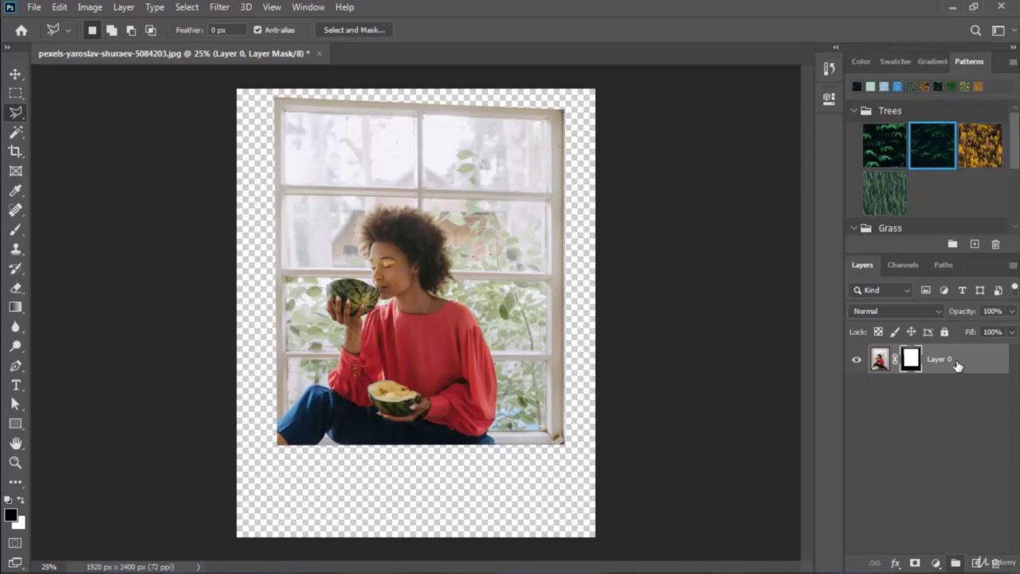
# Step: Duplicate Layer 0 beneath itself and delete the copy's mask without applying it
pyautogui.hotkey('ctrl', '2')
pyautogui.moveTo(967, 359); pyautogui.dragTo(970, 389)
pyautogui.click(913, 389)
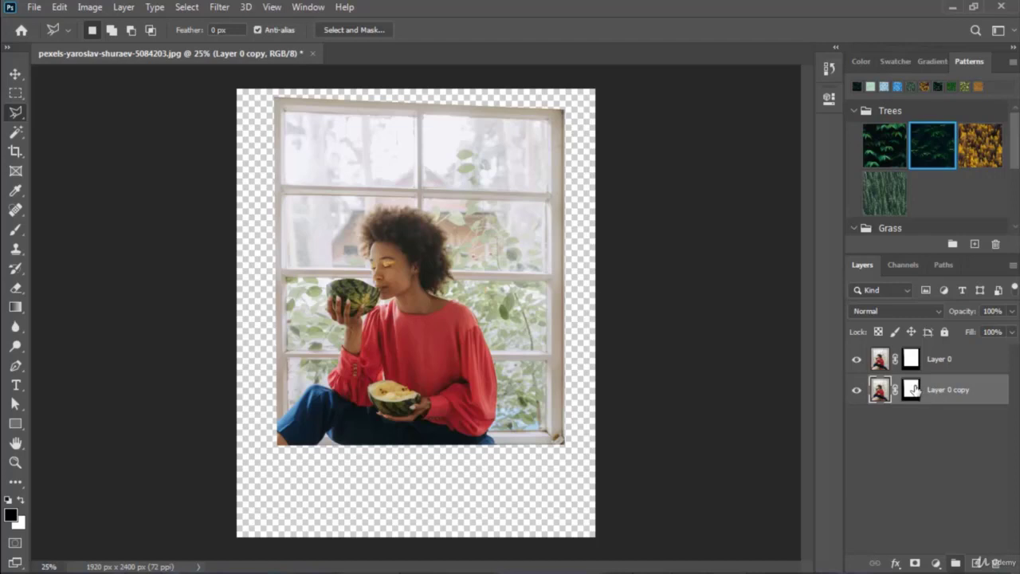
pyautogui.click(995, 563)
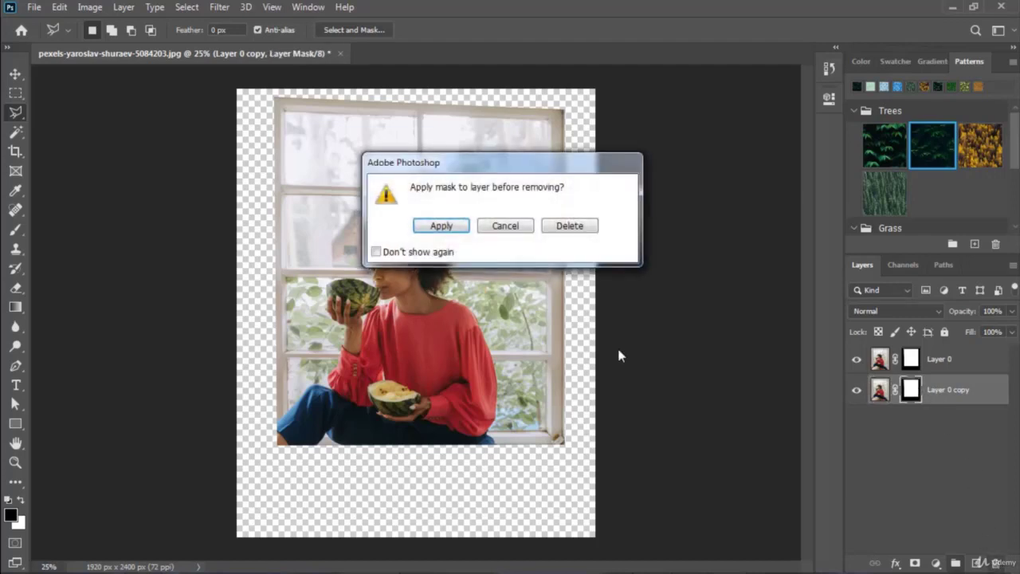
pyautogui.click(566, 227)
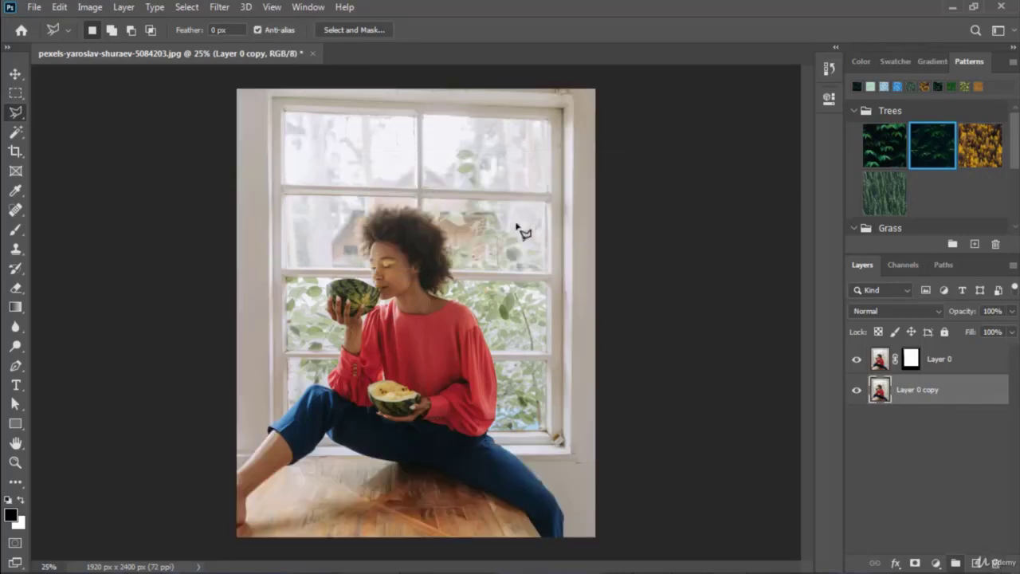
# Step: Toggle Layer 0 copy's visibility to compare the masked and full photo, and leave the copy hidden
pyautogui.click(857, 389)
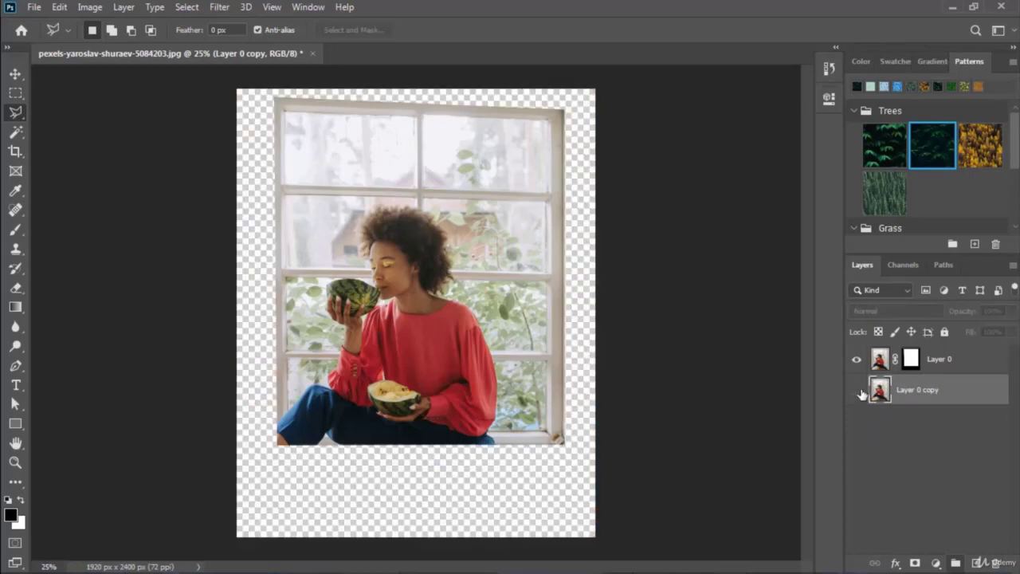
pyautogui.click(858, 390)
pyautogui.click(858, 390)
pyautogui.click(858, 390)
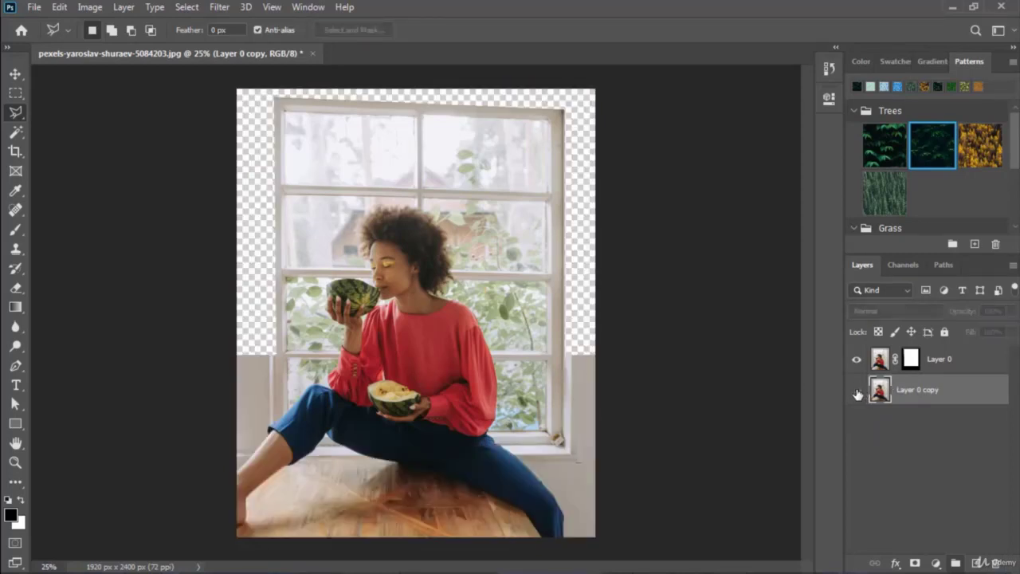
pyautogui.click(857, 389)
# Step: Switch between Layer 0's mask and image thumbnails, leaving the mask selected for editing
pyautogui.click(913, 361)
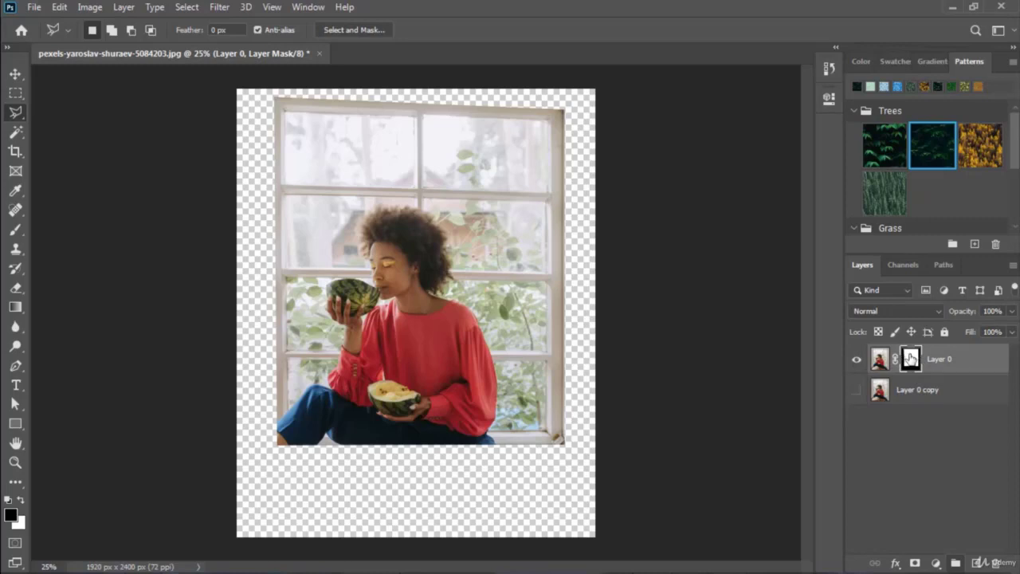
pyautogui.click(880, 360)
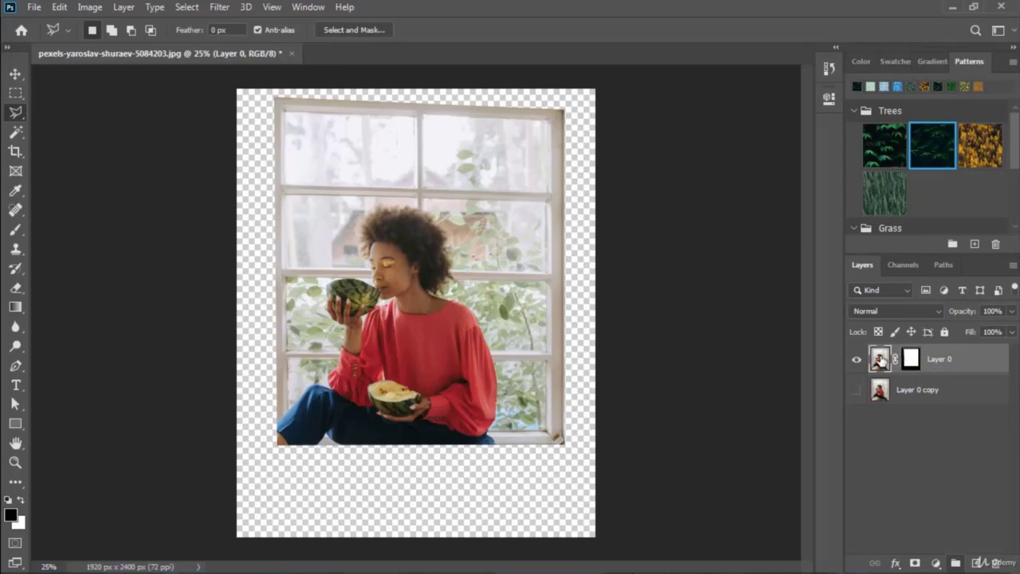
pyautogui.click(911, 360)
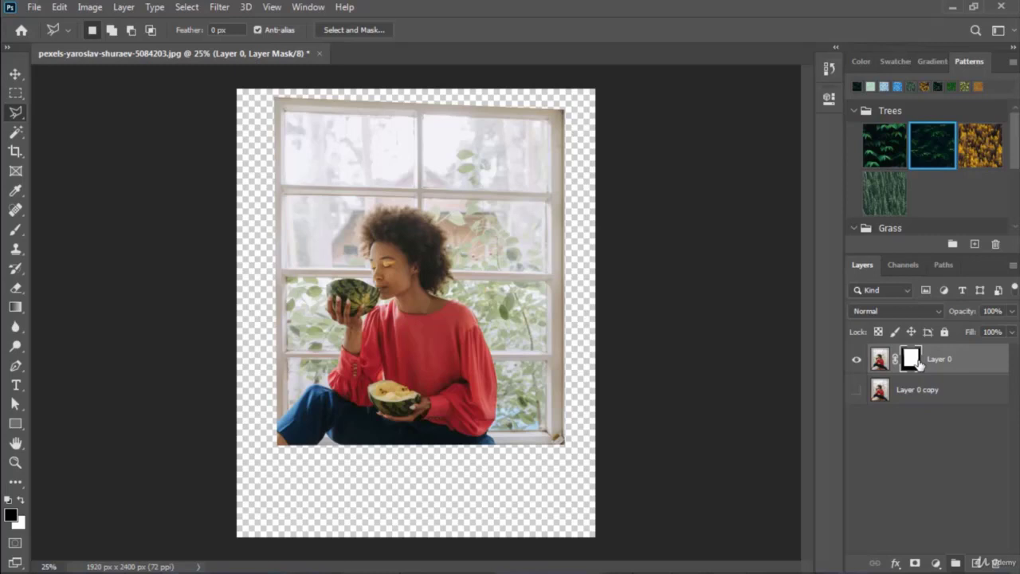
# Step: Show and hide Layer 0 copy repeatedly to examine what Layer 0's mask conceals
pyautogui.click(857, 391)
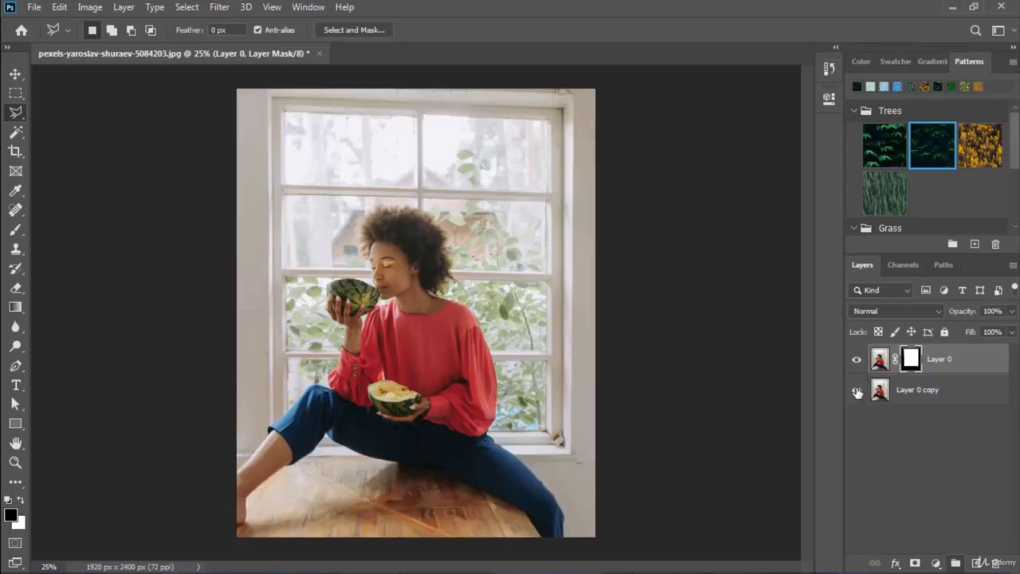
pyautogui.click(857, 391)
pyautogui.click(857, 391)
pyautogui.click(857, 392)
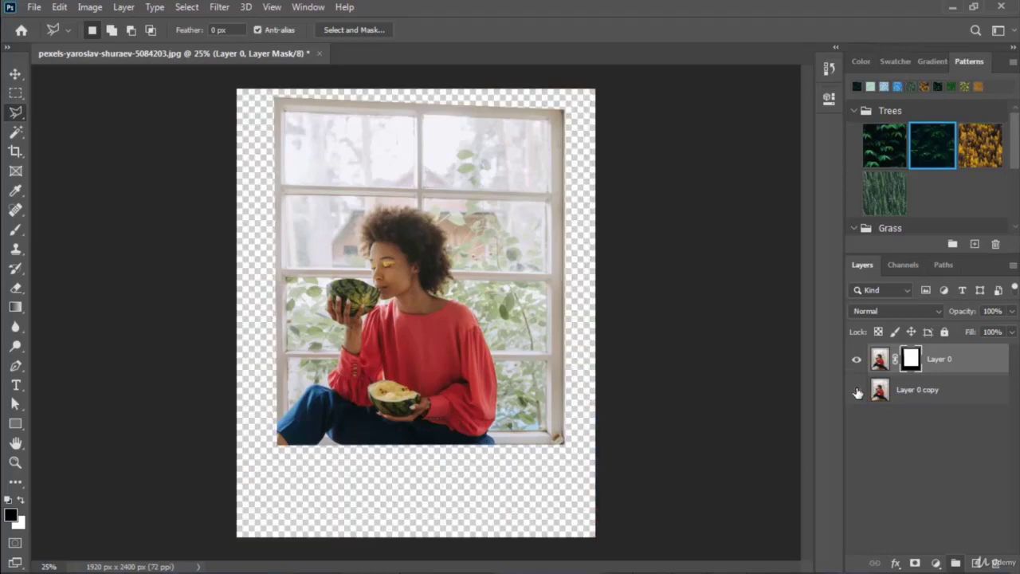
pyautogui.click(857, 391)
pyautogui.click(858, 391)
# Step: Paint black on Layer 0's mask with the 200 px Brush to hide parts of the upper window
pyautogui.click(15, 229)
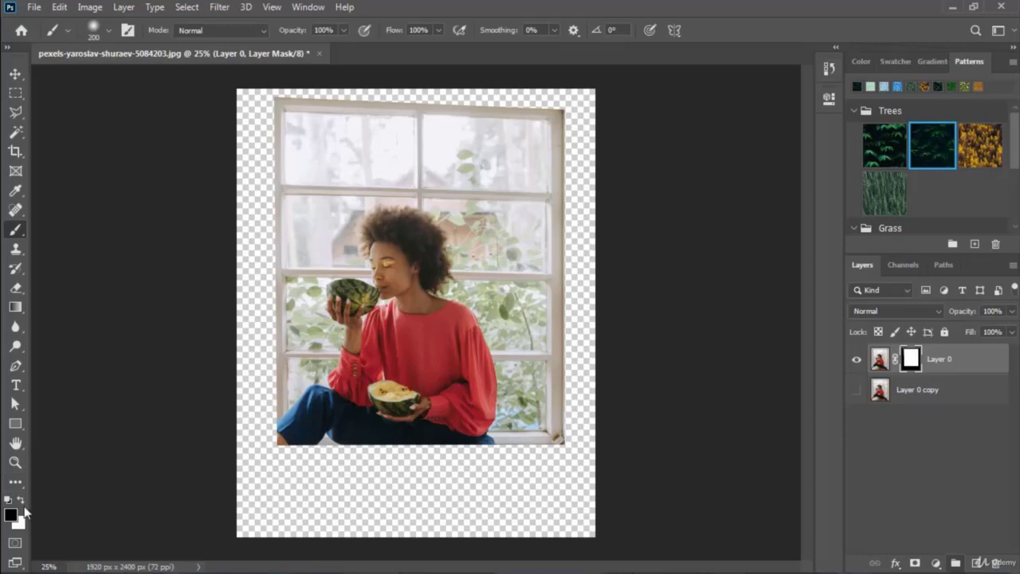
pyautogui.moveTo(555, 223)
pyautogui.mouseDown()
pyautogui.moveTo(535, 165)
pyautogui.moveTo(546, 96)
pyautogui.moveTo(564, 209)
pyautogui.mouseUp()
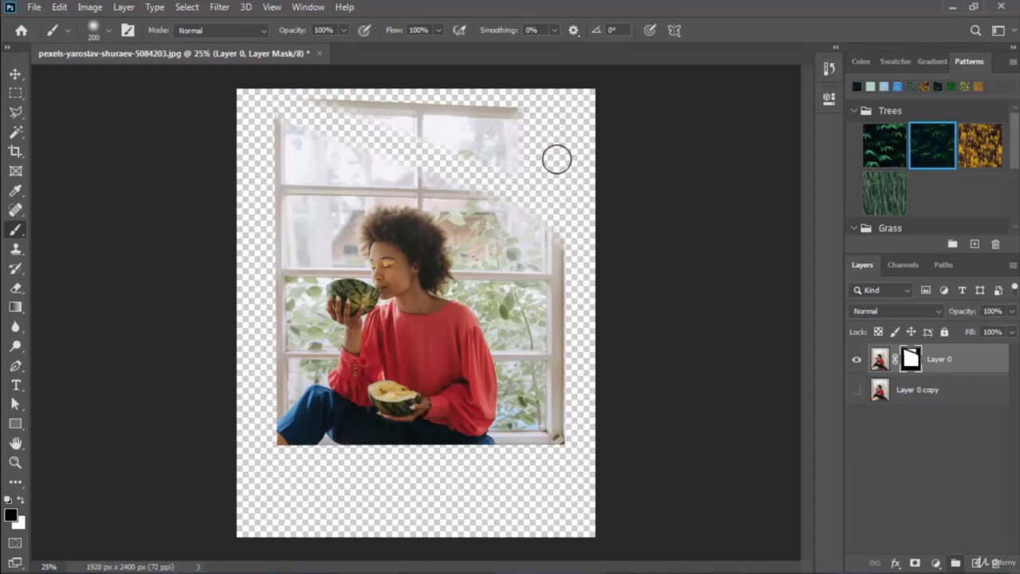
# Step: Paint white on the mask to restore the upper window, and black to hide the spill beyond the frame's upper-left corner
pyautogui.click(21, 500)
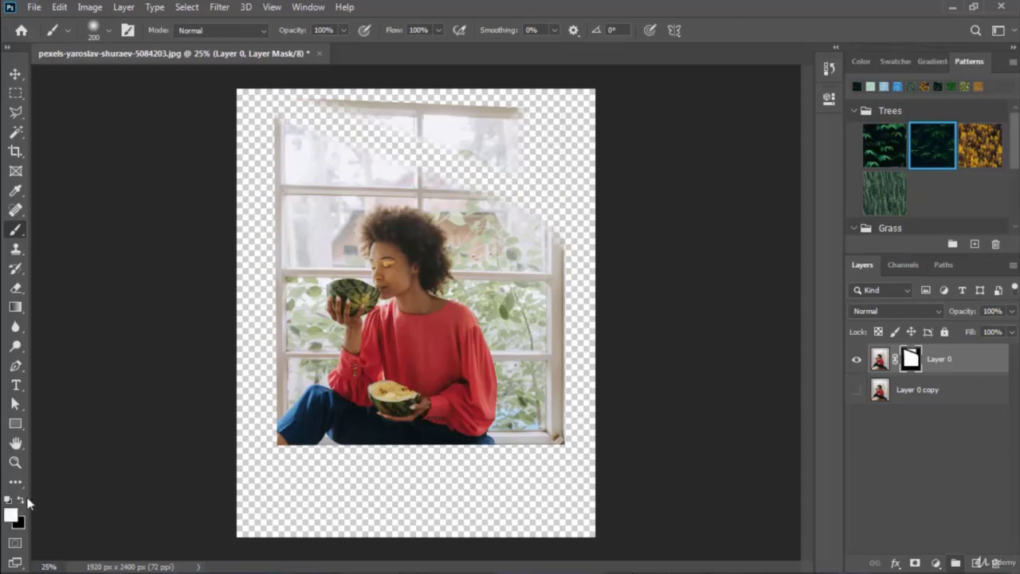
pyautogui.moveTo(547, 236)
pyautogui.mouseDown()
pyautogui.moveTo(546, 247)
pyautogui.moveTo(537, 119)
pyautogui.moveTo(518, 149)
pyautogui.moveTo(533, 163)
pyautogui.moveTo(528, 230)
pyautogui.moveTo(505, 173)
pyautogui.moveTo(504, 205)
pyautogui.moveTo(435, 143)
pyautogui.moveTo(287, 112)
pyautogui.moveTo(326, 106)
pyautogui.moveTo(380, 122)
pyautogui.moveTo(279, 106)
pyautogui.moveTo(355, 164)
pyautogui.mouseUp()
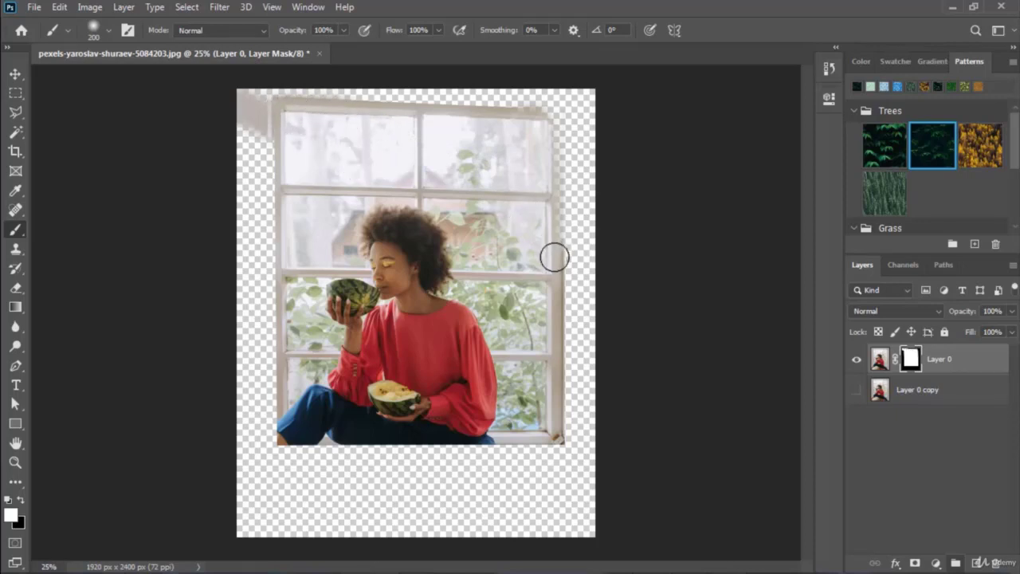
pyautogui.moveTo(551, 250)
pyautogui.mouseDown()
pyautogui.moveTo(550, 114)
pyautogui.moveTo(537, 119)
pyautogui.mouseUp()
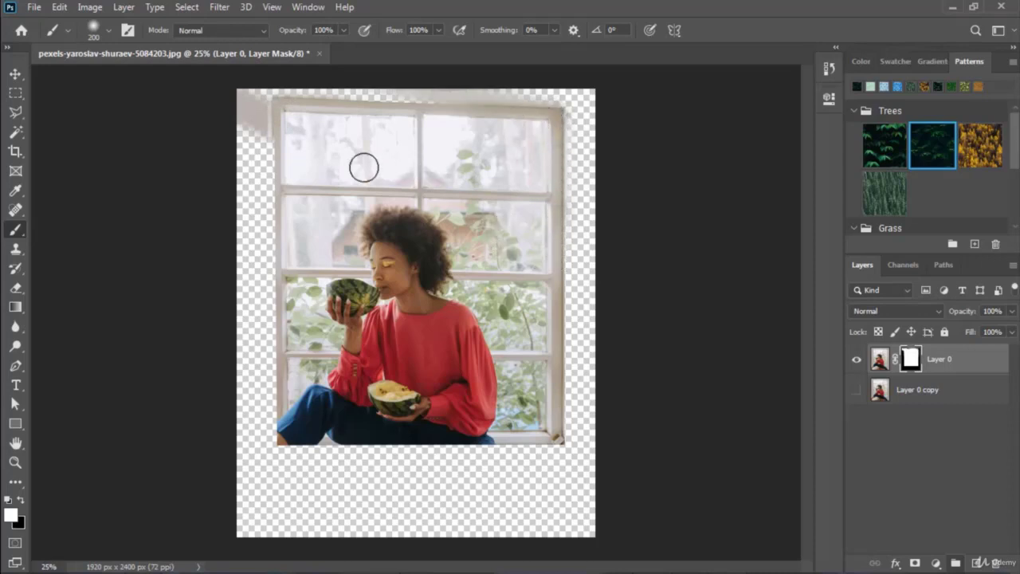
pyautogui.click(22, 499)
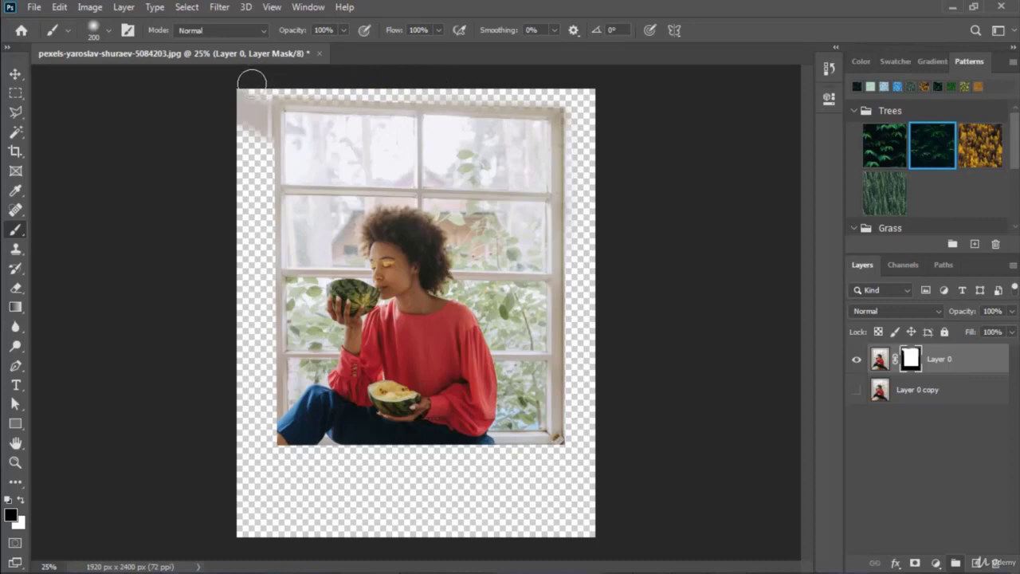
pyautogui.moveTo(250, 119)
pyautogui.mouseDown()
pyautogui.moveTo(256, 74)
pyautogui.moveTo(257, 112)
pyautogui.mouseUp()
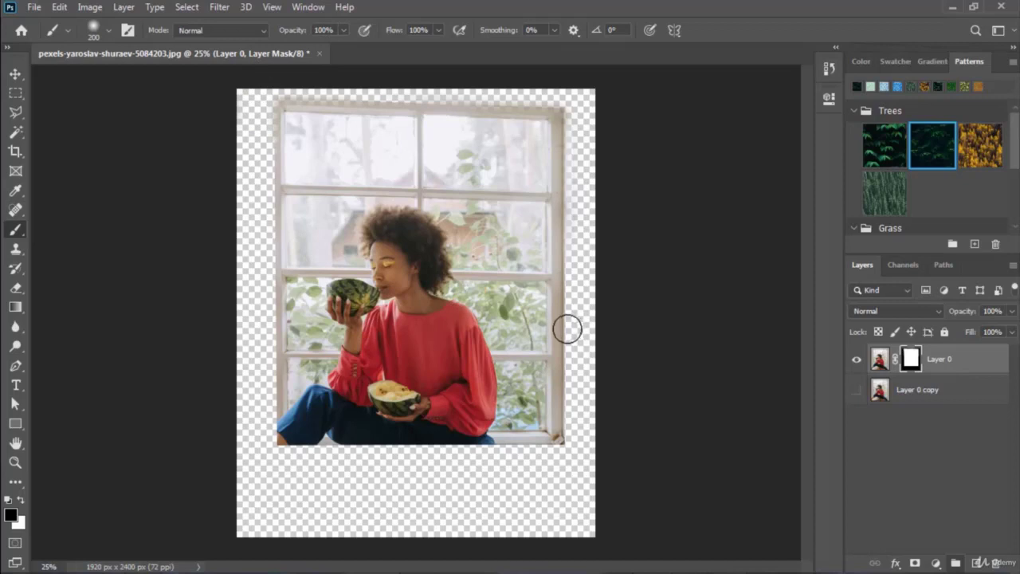
# Step: Toggle Layer 0 copy's visibility to compare the repainted mask with the full photo
pyautogui.click(857, 390)
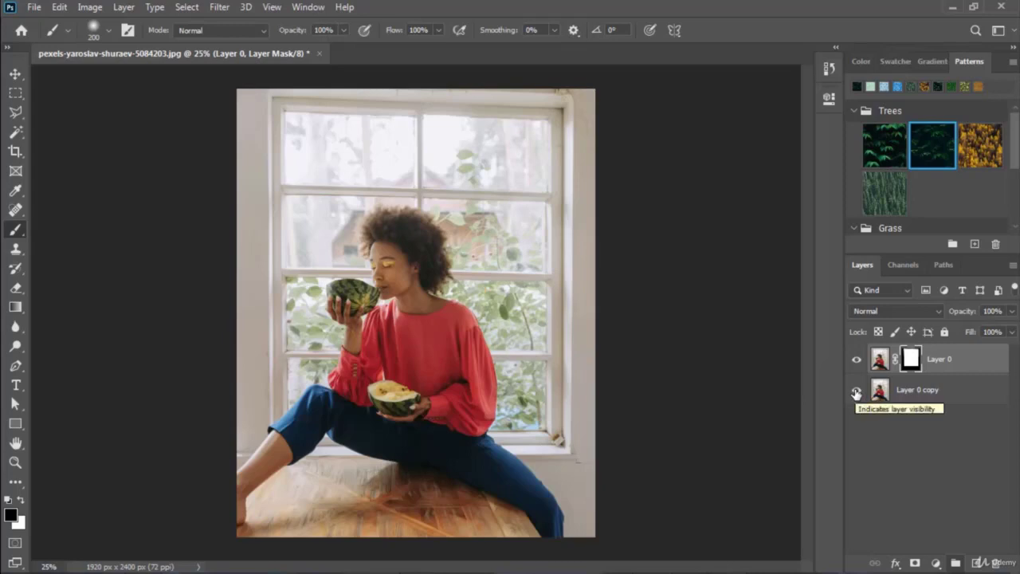
pyautogui.click(857, 391)
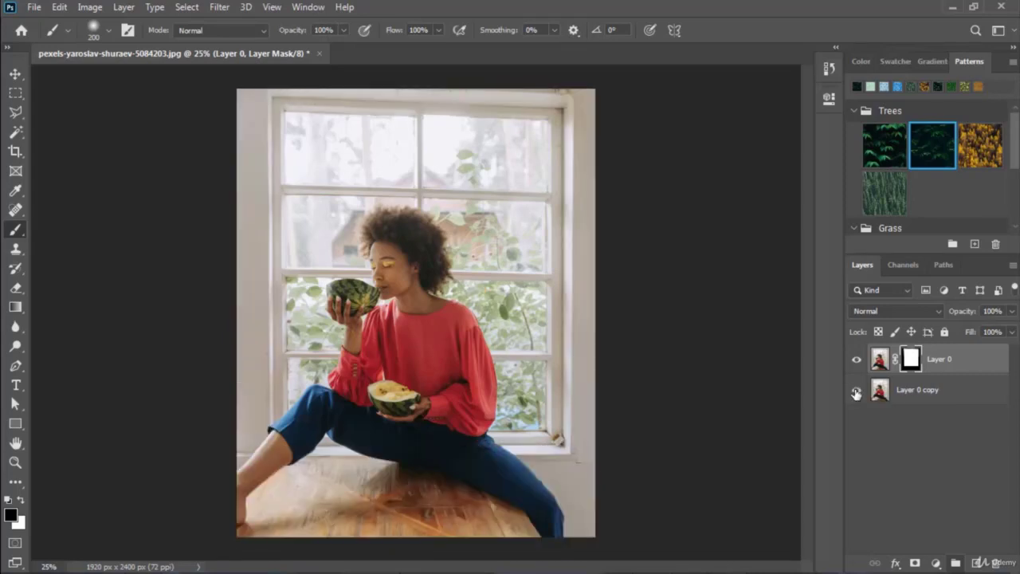
pyautogui.click(855, 392)
pyautogui.click(856, 391)
# Step: Paint white on Layer 0's mask to reveal the woman's legs and the wooden table, toggling Layer 0 copy to check coverage
pyautogui.click(22, 501)
pyautogui.click(21, 501)
pyautogui.click(856, 392)
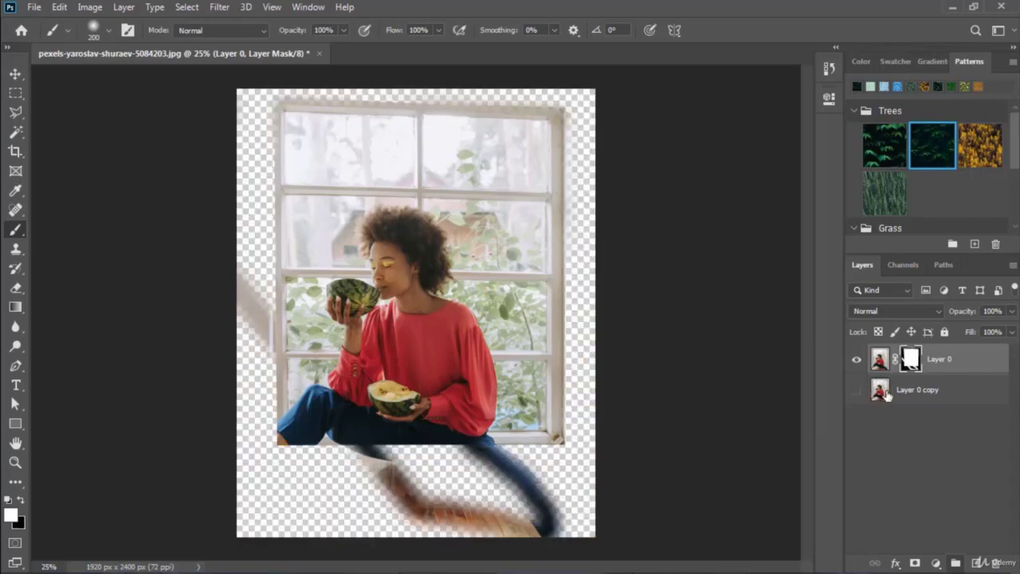
pyautogui.click(856, 392)
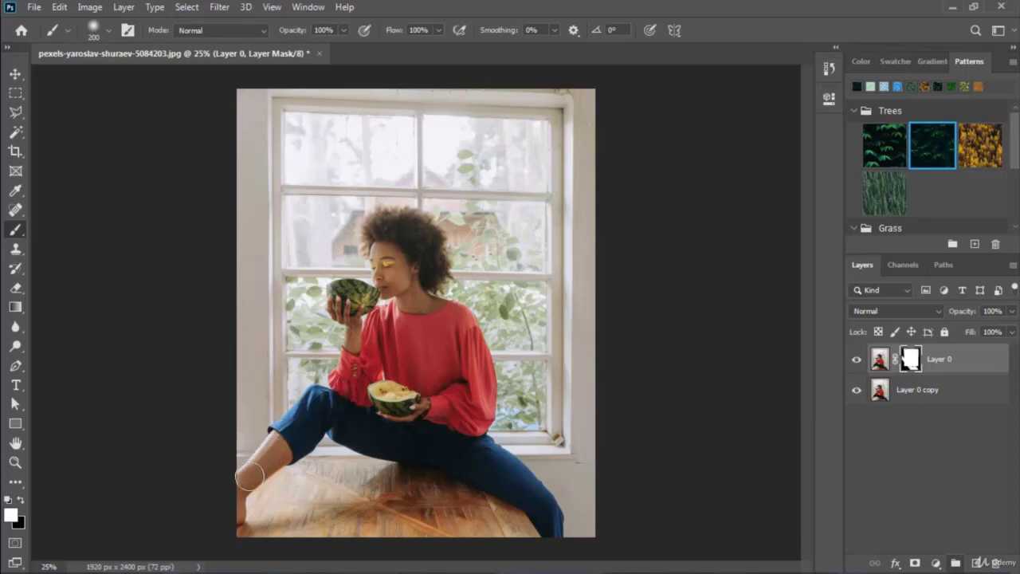
pyautogui.click(856, 392)
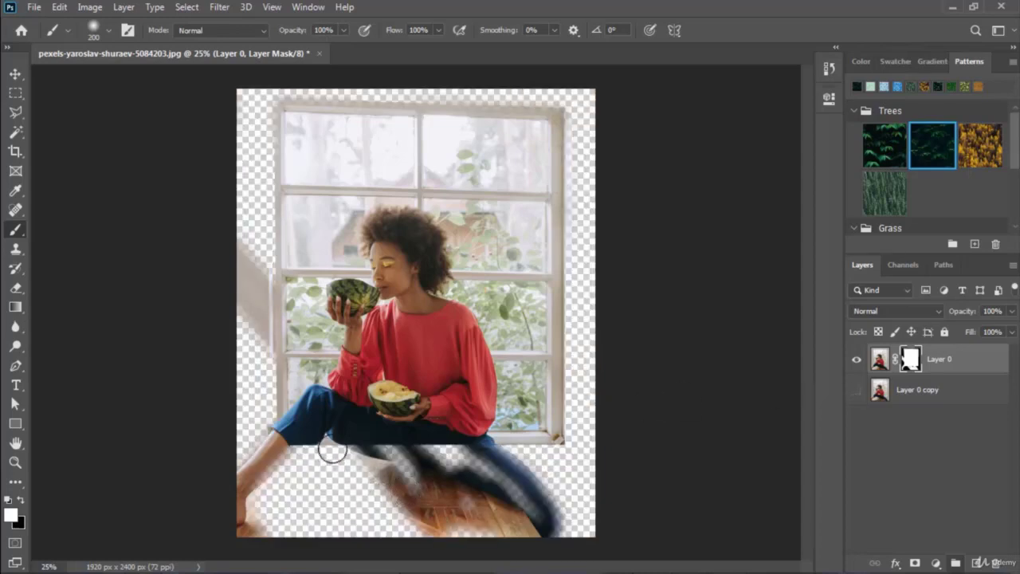
pyautogui.moveTo(273, 510)
pyautogui.mouseDown()
pyautogui.moveTo(276, 482)
pyautogui.moveTo(299, 465)
pyautogui.moveTo(295, 485)
pyautogui.moveTo(303, 475)
pyautogui.moveTo(286, 462)
pyautogui.moveTo(424, 502)
pyautogui.moveTo(439, 462)
pyautogui.moveTo(457, 461)
pyautogui.moveTo(459, 446)
pyautogui.moveTo(494, 493)
pyautogui.moveTo(519, 510)
pyautogui.moveTo(472, 454)
pyautogui.moveTo(537, 521)
pyautogui.moveTo(499, 479)
pyautogui.moveTo(443, 443)
pyautogui.moveTo(374, 454)
pyautogui.moveTo(392, 467)
pyautogui.moveTo(305, 549)
pyautogui.moveTo(326, 515)
pyautogui.moveTo(380, 483)
pyautogui.moveTo(375, 508)
pyautogui.moveTo(374, 468)
pyautogui.mouseUp()
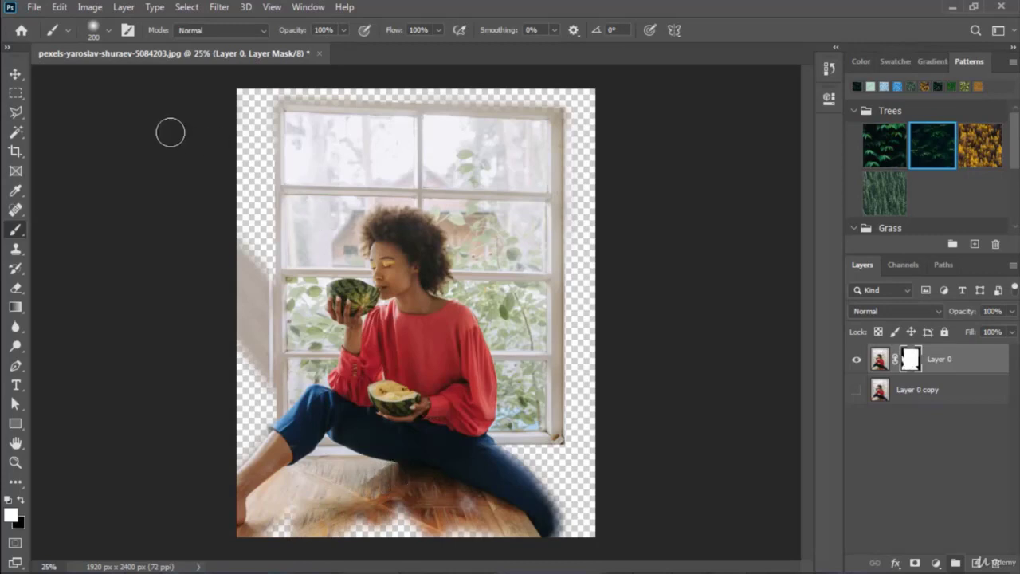
# Step: Switch to the Hard Round brush at 200 px and paint white along the outer edge of the leg beneath the window's right side
pyautogui.click(109, 32)
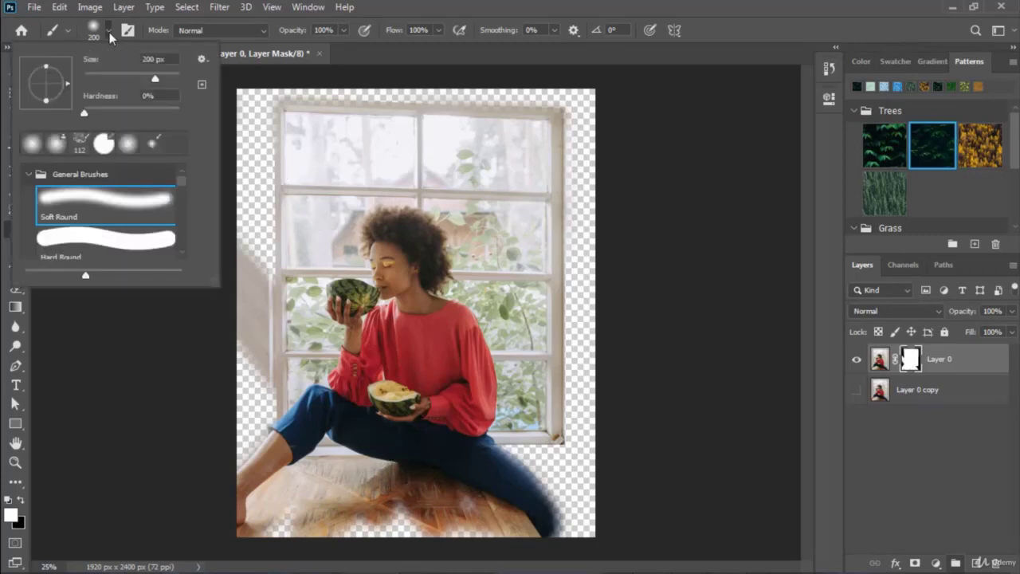
pyautogui.click(105, 238)
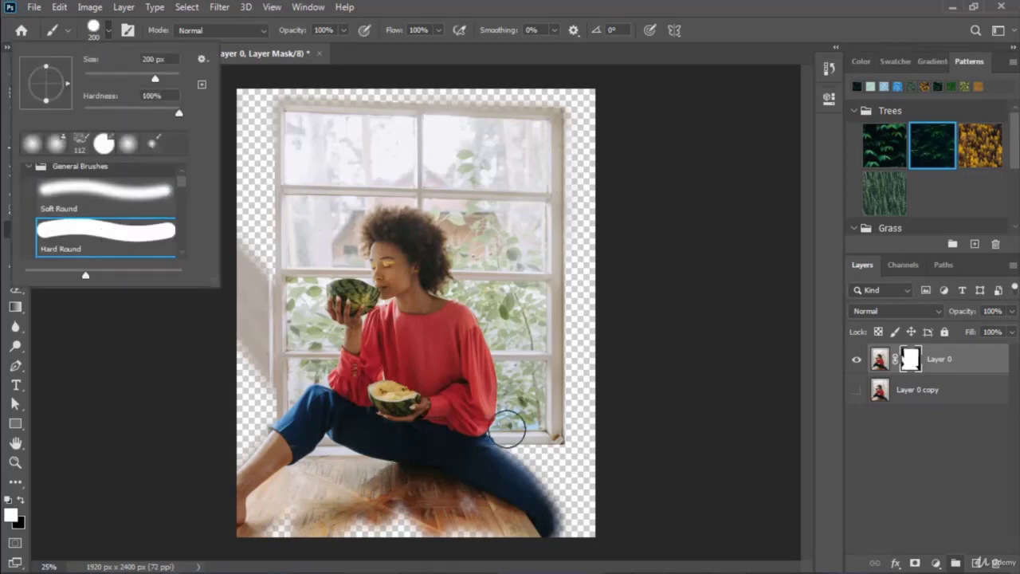
pyautogui.click(478, 459)
pyautogui.moveTo(490, 463)
pyautogui.mouseDown()
pyautogui.moveTo(542, 510)
pyautogui.moveTo(539, 555)
pyautogui.mouseUp()
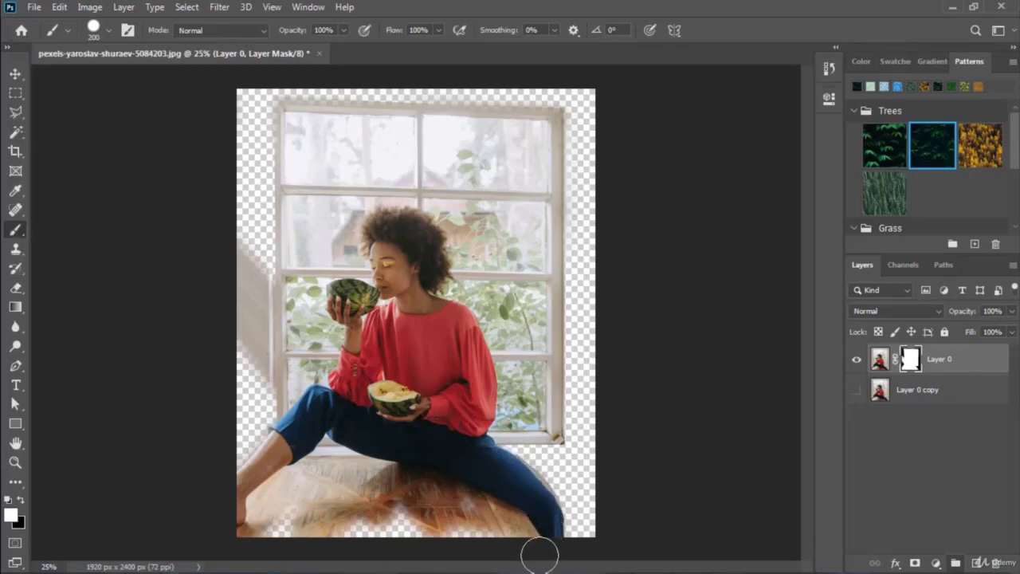
# Step: Paint white on the mask to reveal more of the wall beside the window's left edge and the remaining tabletop
pyautogui.moveTo(231, 237); pyautogui.dragTo(256, 266)
pyautogui.moveTo(289, 438); pyautogui.dragTo(256, 362)
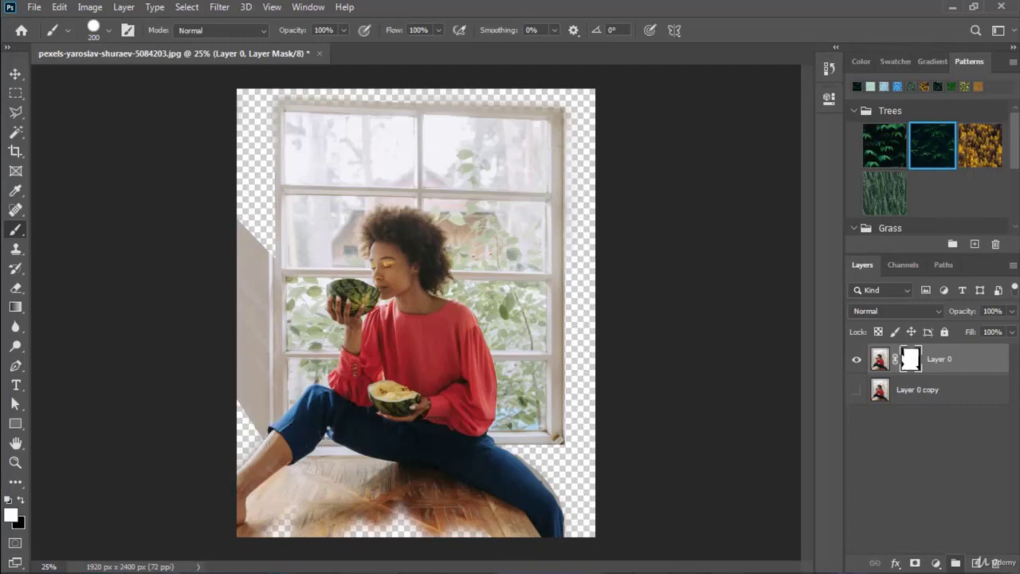
pyautogui.moveTo(339, 474)
pyautogui.mouseDown()
pyautogui.moveTo(466, 539)
pyautogui.moveTo(488, 539)
pyautogui.moveTo(455, 521)
pyautogui.moveTo(376, 545)
pyautogui.moveTo(257, 521)
pyautogui.mouseUp()
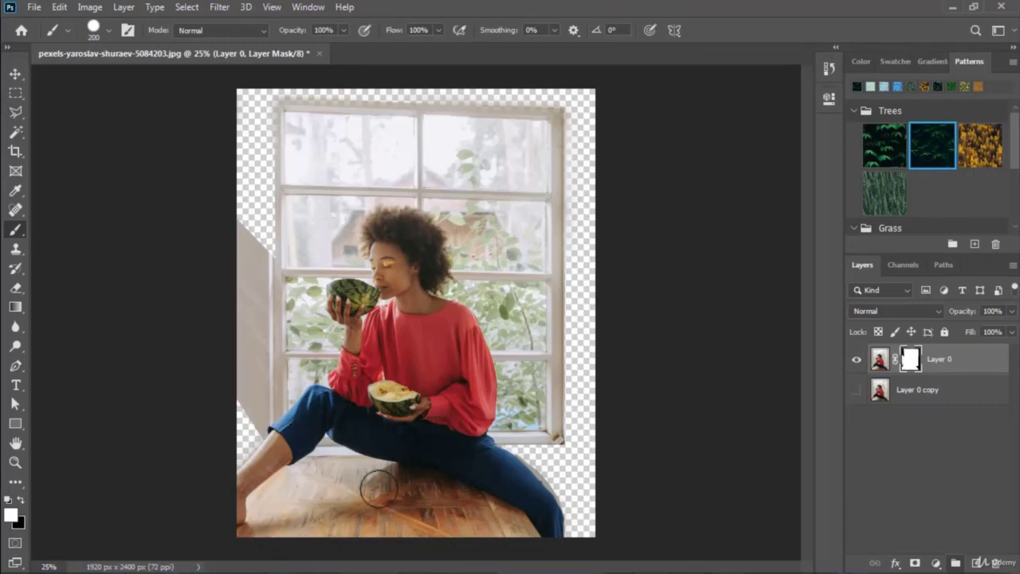
pyautogui.moveTo(405, 465)
pyautogui.mouseDown()
pyautogui.moveTo(387, 514)
pyautogui.moveTo(335, 459)
pyautogui.moveTo(271, 519)
pyautogui.moveTo(286, 495)
pyautogui.mouseUp()
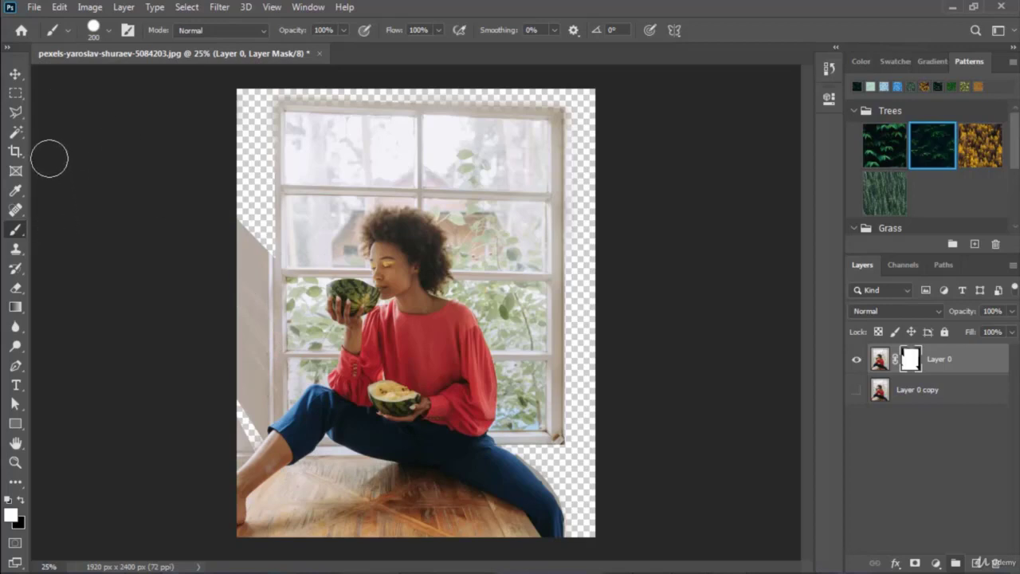
# Step: Paint black on Layer 0's mask to hide the wall beside the window's left edge, toggling Layer 0 copy to compare
pyautogui.click(23, 500)
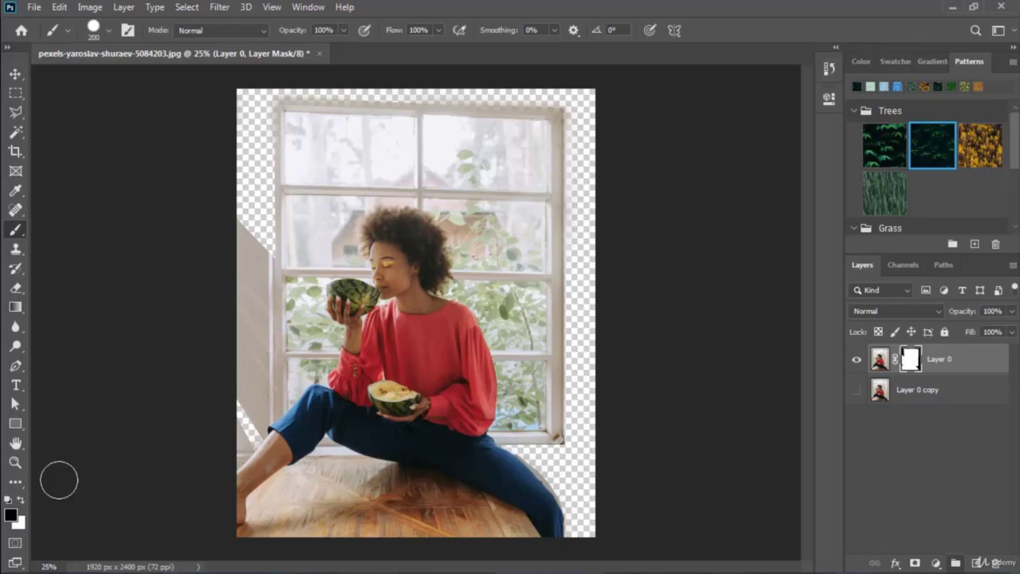
pyautogui.moveTo(227, 196)
pyautogui.mouseDown()
pyautogui.moveTo(254, 255)
pyautogui.moveTo(252, 405)
pyautogui.moveTo(239, 435)
pyautogui.mouseUp()
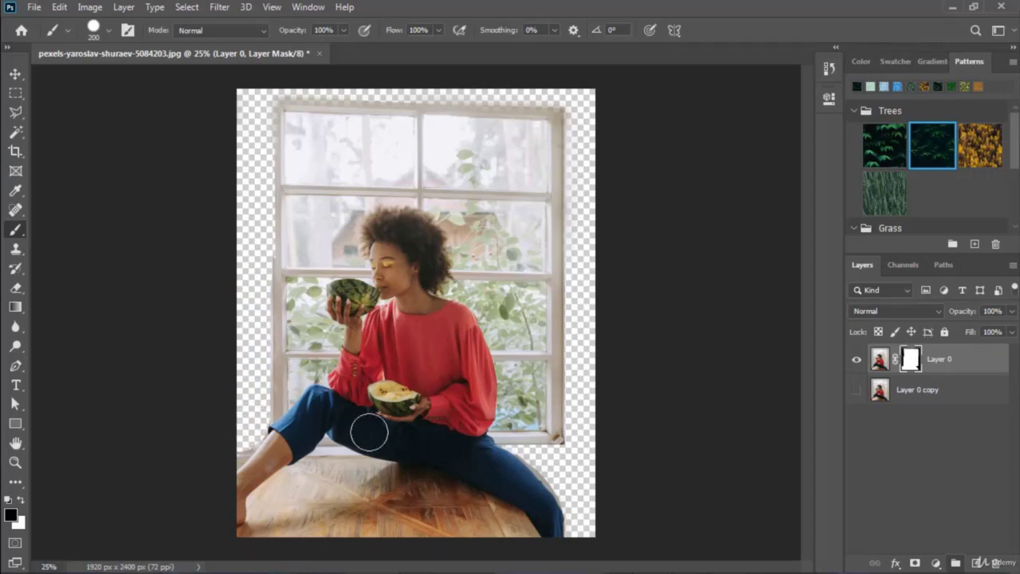
pyautogui.click(856, 391)
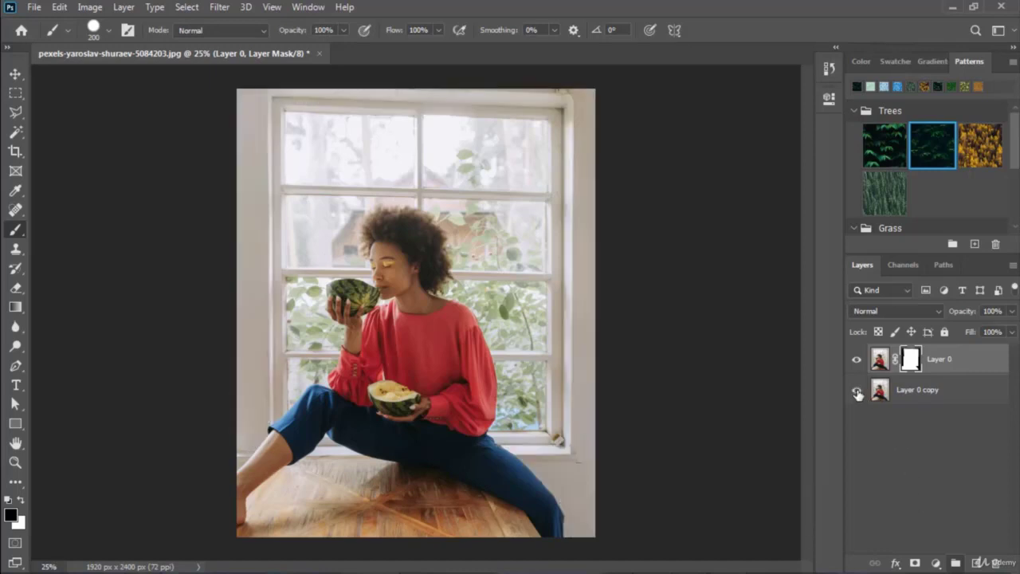
pyautogui.click(857, 391)
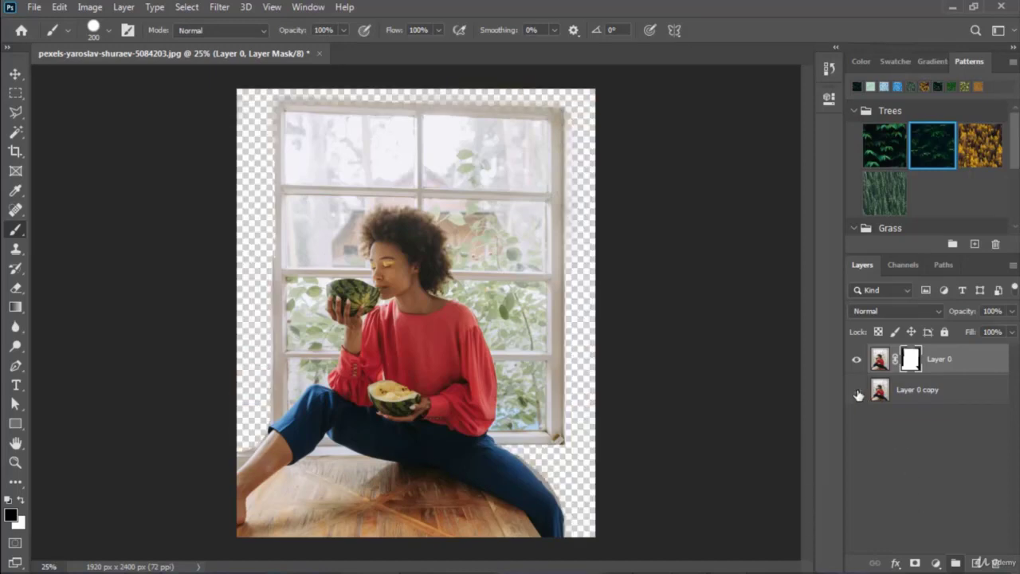
pyautogui.click(857, 392)
pyautogui.click(857, 392)
# Step: Try a black mask stroke across the window and a white one along the photo's right edge, undoing each
pyautogui.moveTo(571, 273)
pyautogui.mouseDown()
pyautogui.moveTo(512, 210)
pyautogui.moveTo(482, 155)
pyautogui.mouseUp()
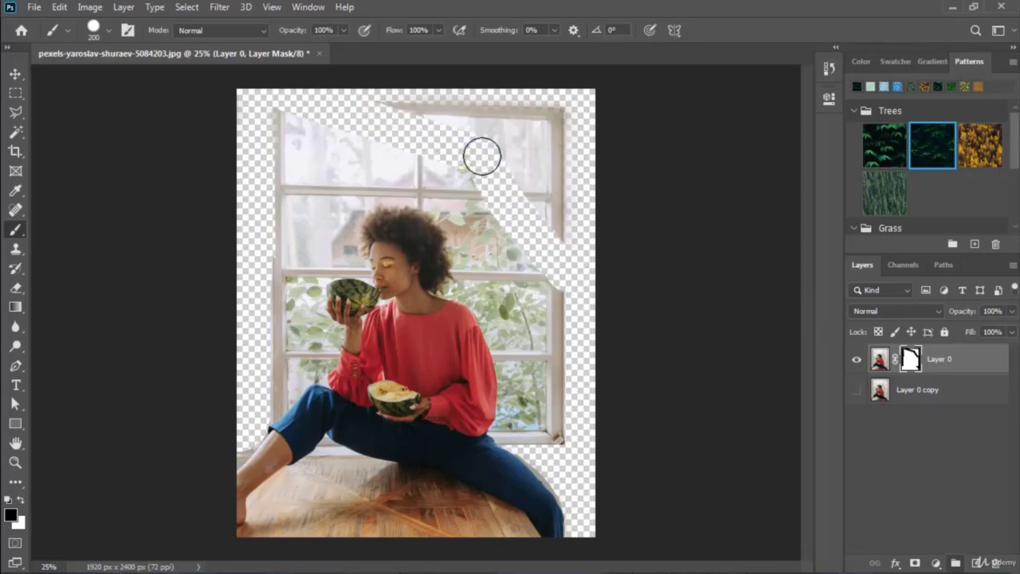
pyautogui.hotkey('ctrl', 'z')
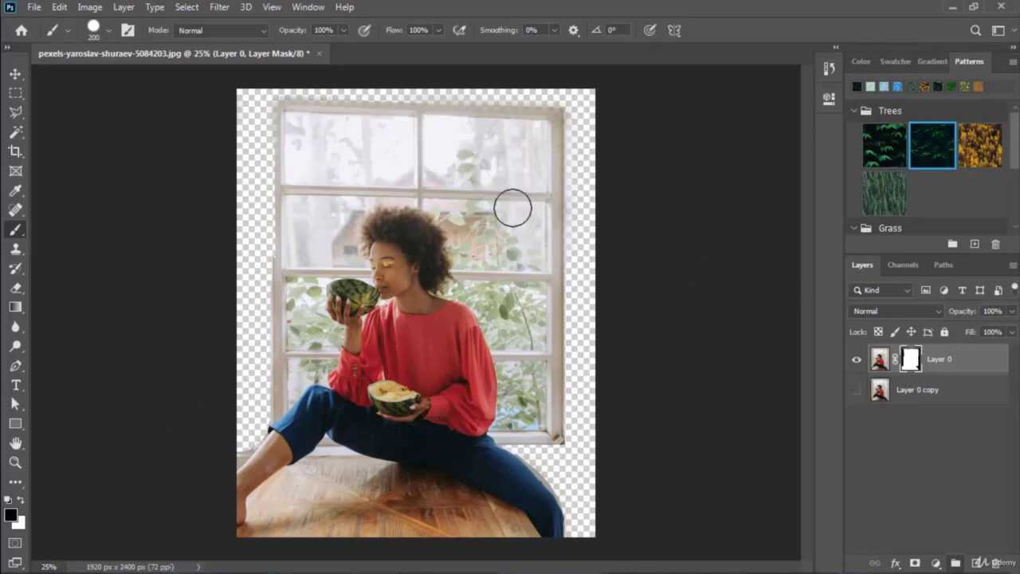
pyautogui.click(21, 500)
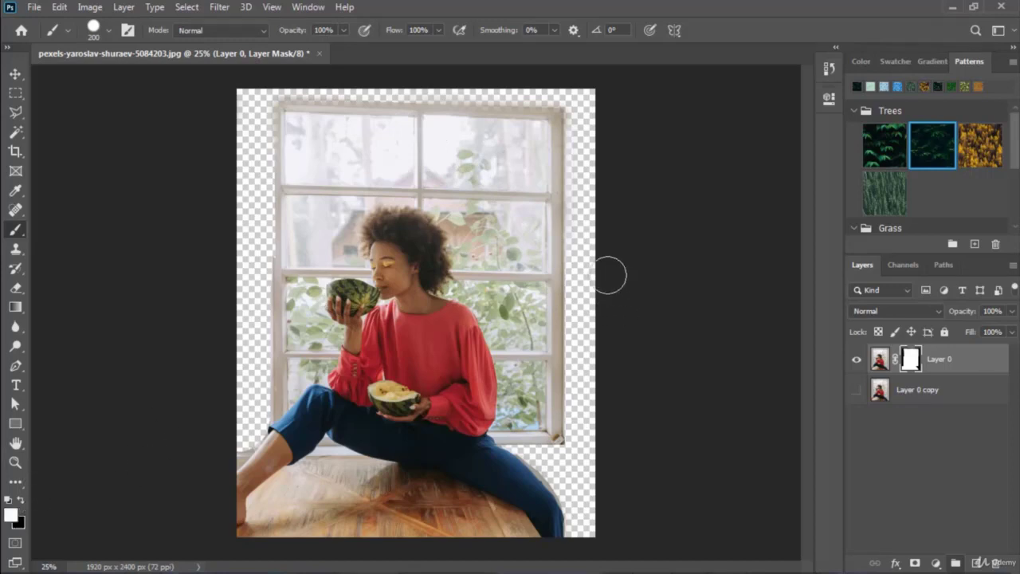
pyautogui.moveTo(579, 238)
pyautogui.mouseDown()
pyautogui.moveTo(519, 244)
pyautogui.moveTo(546, 294)
pyautogui.moveTo(599, 225)
pyautogui.moveTo(571, 327)
pyautogui.moveTo(571, 355)
pyautogui.moveTo(604, 245)
pyautogui.moveTo(592, 376)
pyautogui.mouseUp()
pyautogui.hotkey('ctrl', 'z')
# Step: Paint black on Layer 0's mask to hide the leftover wall strip along the outer edge of the leg below the window's right corner
pyautogui.scroll(11, 571, 485)
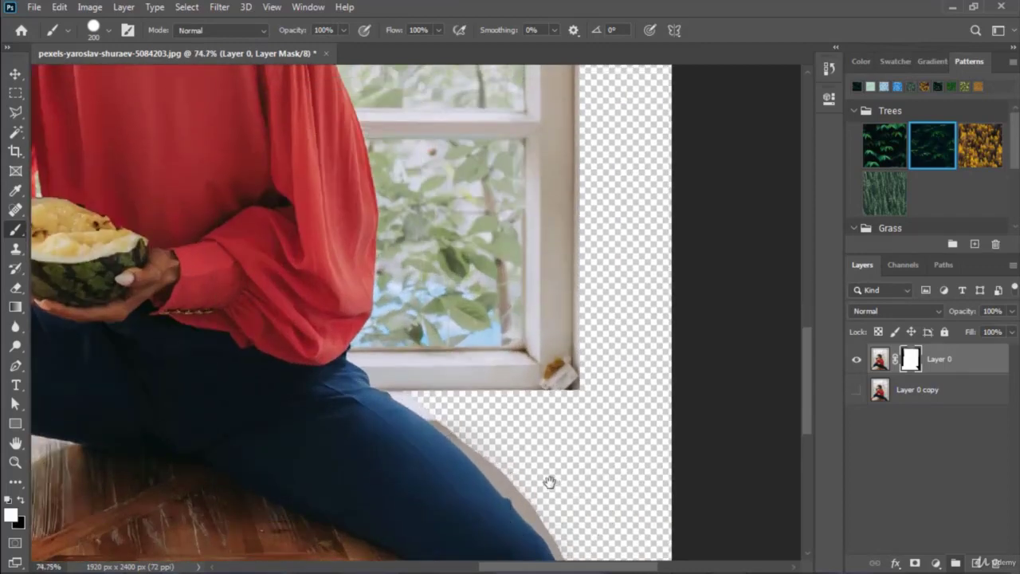
pyautogui.moveTo(549, 483); pyautogui.dragTo(523, 359)
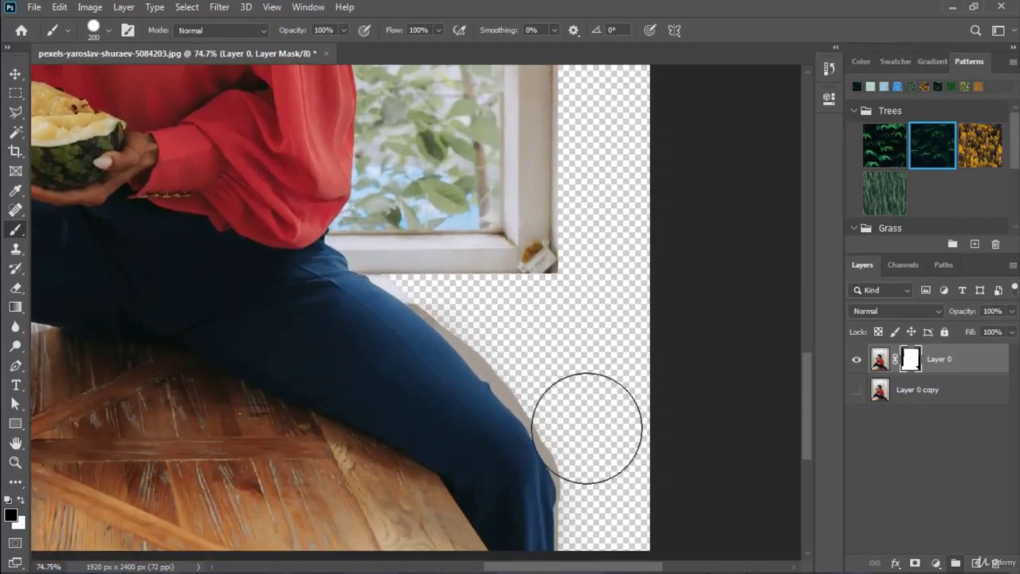
pyautogui.moveTo(596, 444)
pyautogui.mouseDown()
pyautogui.moveTo(576, 391)
pyautogui.moveTo(512, 337)
pyautogui.moveTo(491, 301)
pyautogui.moveTo(454, 279)
pyautogui.mouseUp()
pyautogui.keyDown('shift'); pyautogui.click(467, 295); pyautogui.keyUp('shift')
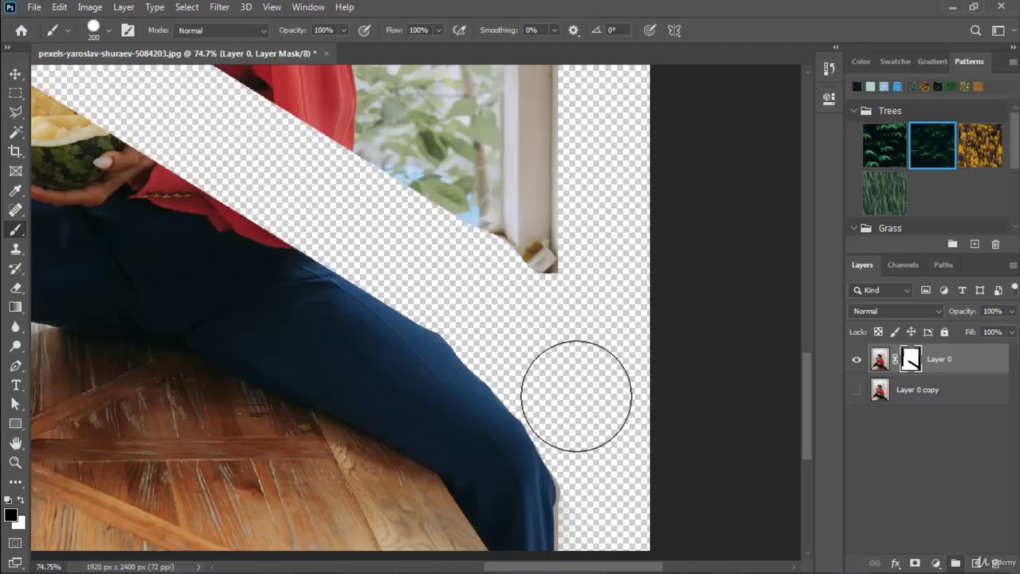
# Step: Paint white on the mask to restore the hidden diagonal band across the woman and window, and black along the photo's left edge
pyautogui.keyDown('alt'); pyautogui.scroll(-1, 407, 356); pyautogui.keyUp('alt')
pyautogui.keyDown('alt'); pyautogui.scroll(-4, 406, 357); pyautogui.keyUp('alt')
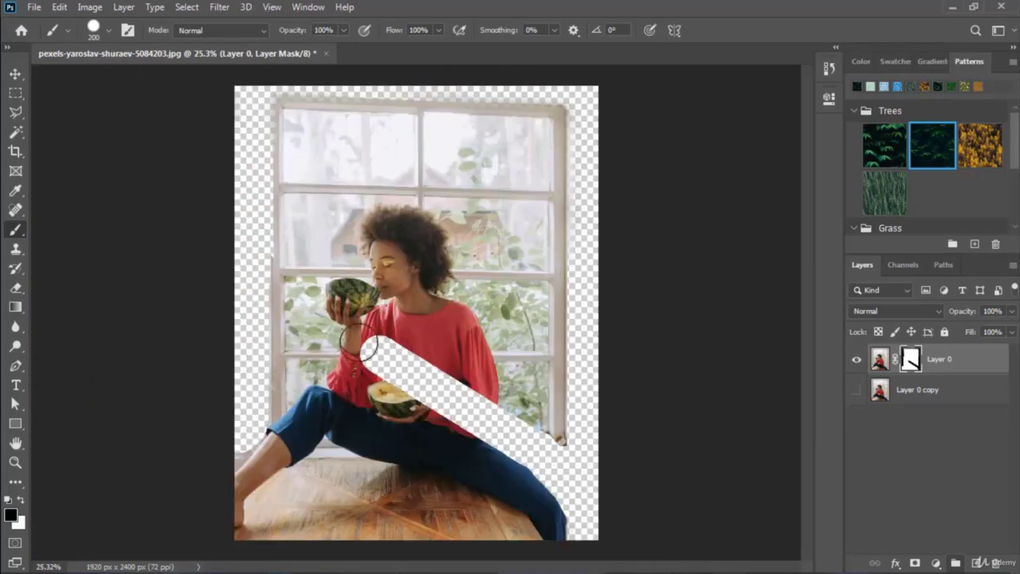
pyautogui.click(21, 499)
pyautogui.moveTo(409, 358)
pyautogui.mouseDown()
pyautogui.moveTo(365, 371)
pyautogui.moveTo(402, 334)
pyautogui.moveTo(412, 356)
pyautogui.moveTo(402, 396)
pyautogui.moveTo(467, 418)
pyautogui.moveTo(498, 390)
pyautogui.moveTo(511, 455)
pyautogui.moveTo(528, 434)
pyautogui.moveTo(547, 444)
pyautogui.moveTo(499, 447)
pyautogui.mouseUp()
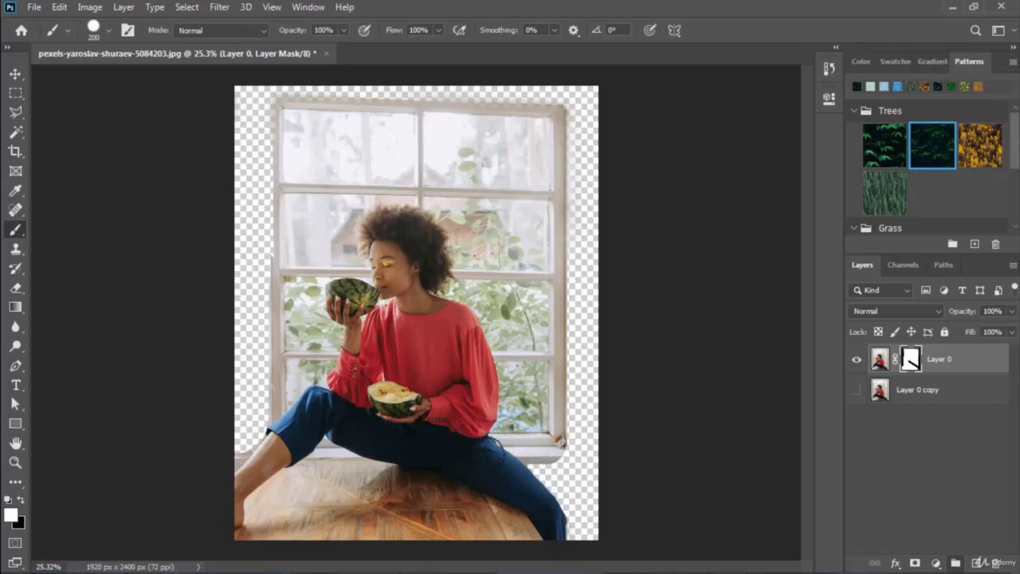
pyautogui.click(21, 498)
pyautogui.moveTo(221, 155)
pyautogui.mouseDown()
pyautogui.moveTo(252, 258)
pyautogui.moveTo(239, 317)
pyautogui.moveTo(220, 340)
pyautogui.mouseUp()
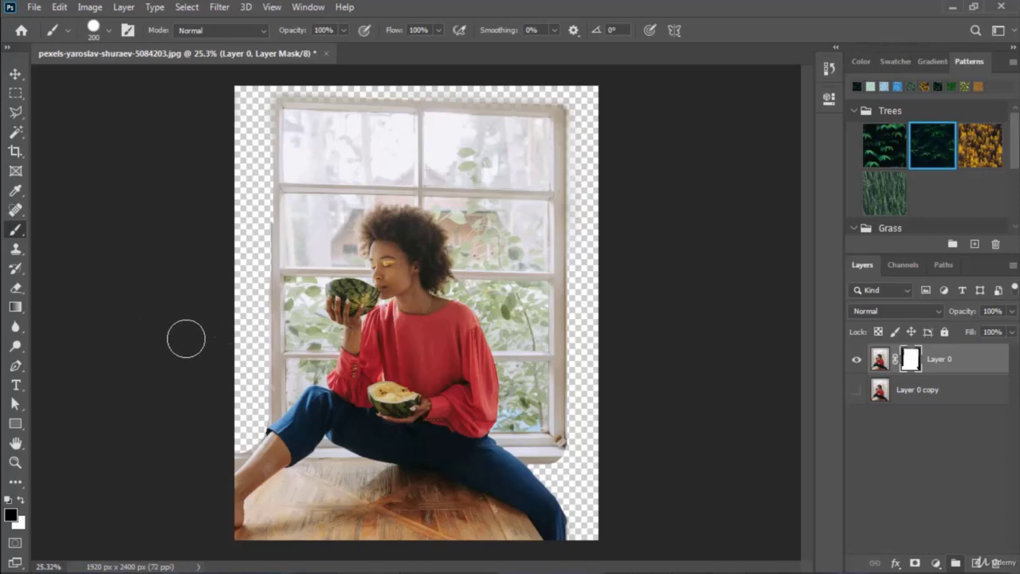
# Step: Add the text "WOW" in AcmeFont over the upper part of the window and set its size to 600 pt
pyautogui.click(16, 385)
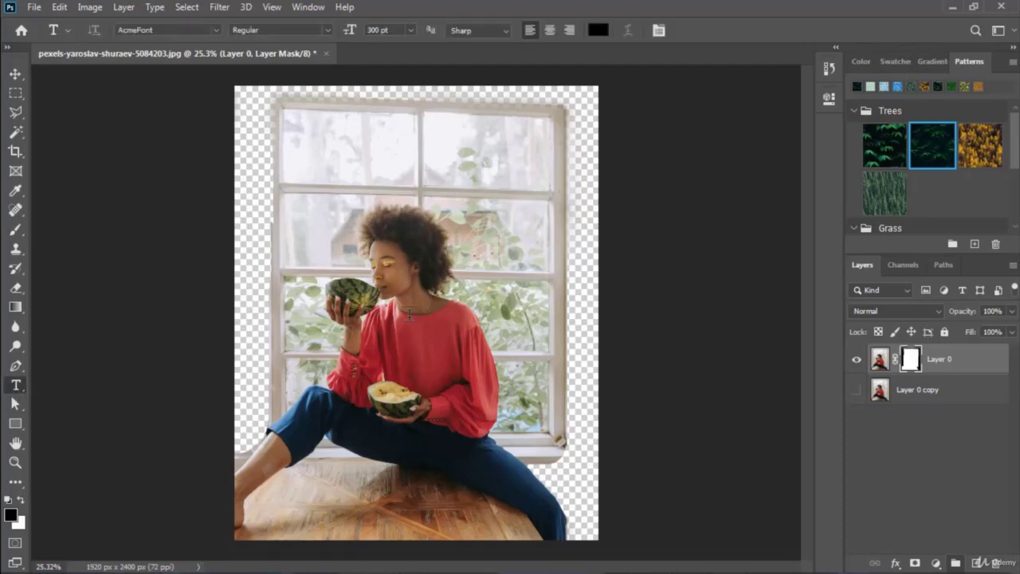
pyautogui.click(296, 224)
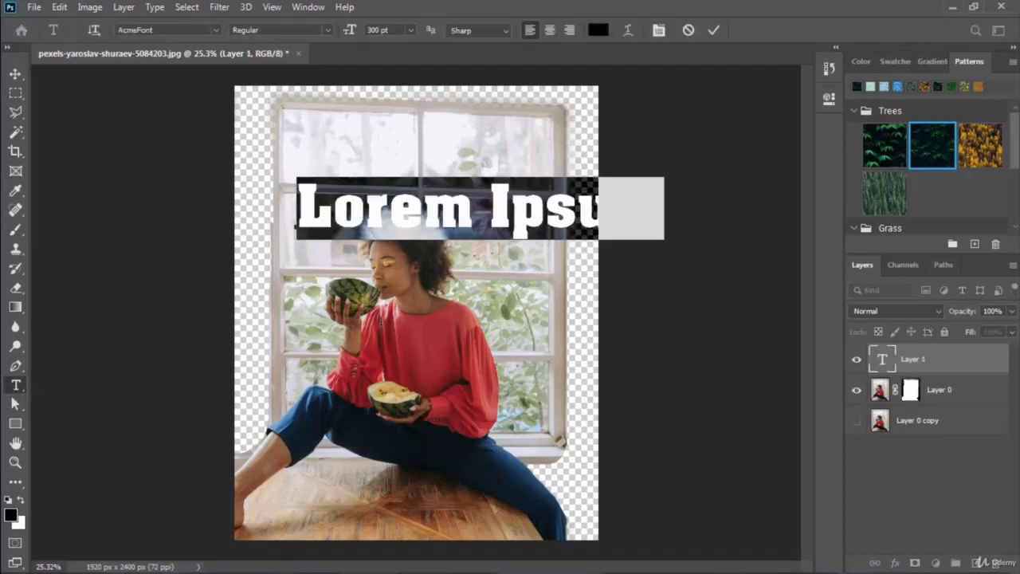
pyautogui.write('WOW')
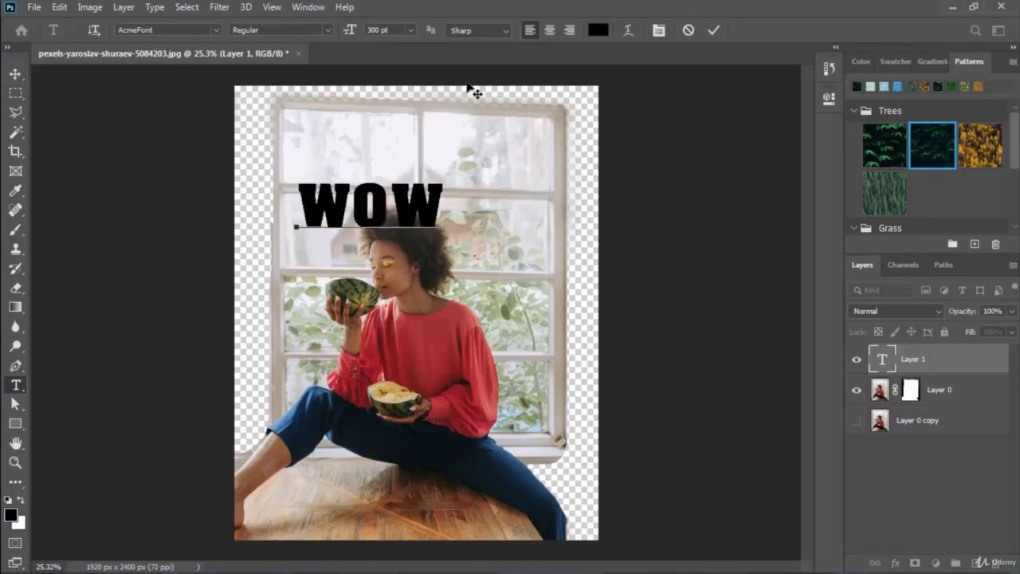
pyautogui.hotkey('ctrl', 'a')
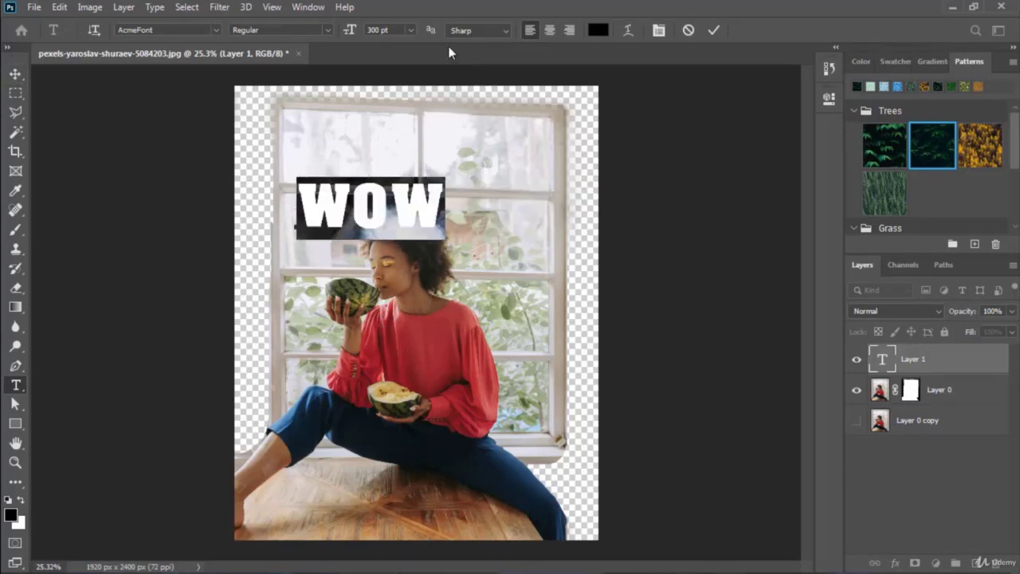
pyautogui.click(412, 31)
pyautogui.click(410, 33)
pyautogui.press('Return')
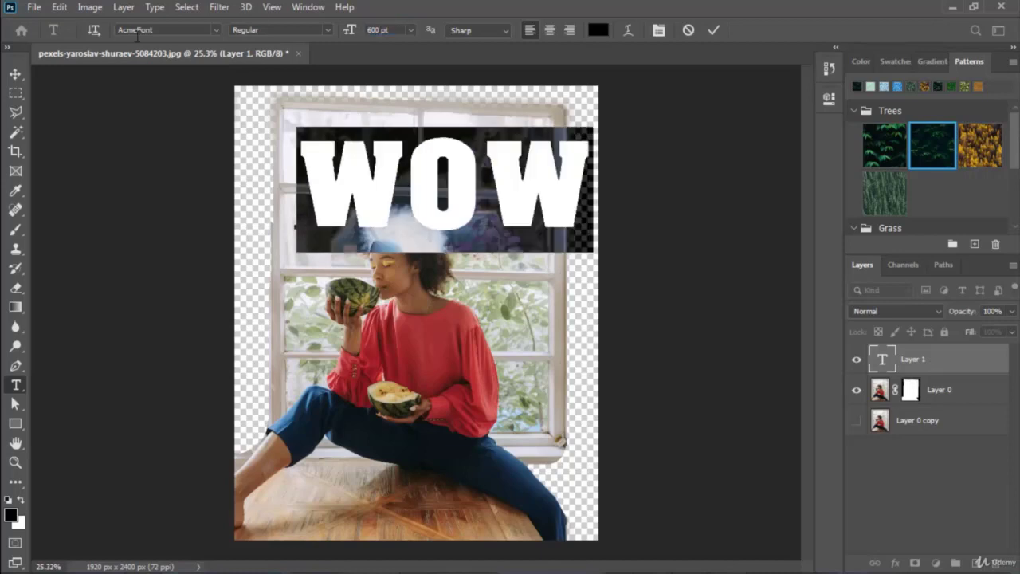
# Step: Move the WOW text down over the woman's torso and center it in front of the window
pyautogui.click(16, 74)
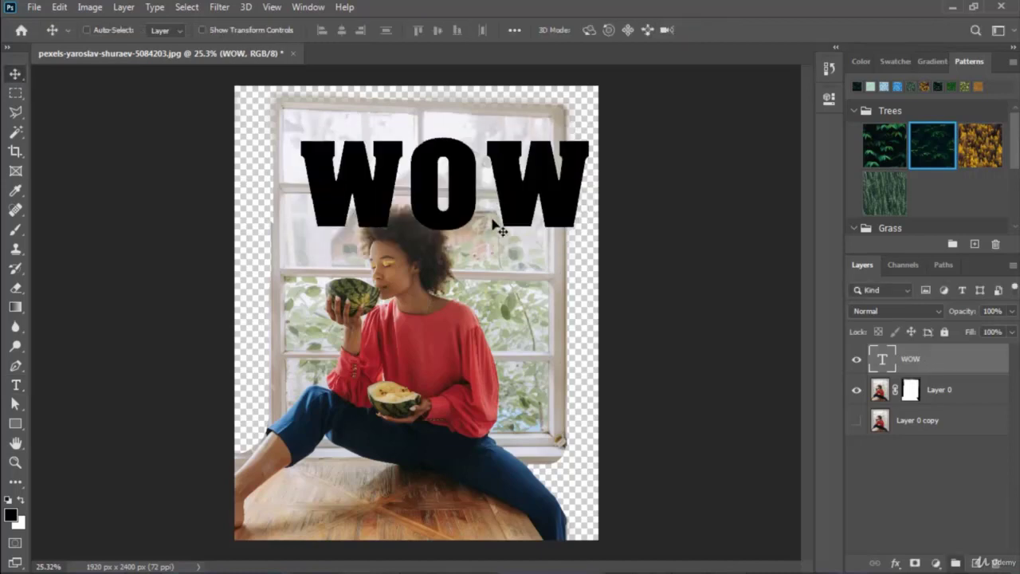
pyautogui.moveTo(496, 216); pyautogui.dragTo(470, 332)
pyautogui.moveTo(470, 306); pyautogui.dragTo(469, 390)
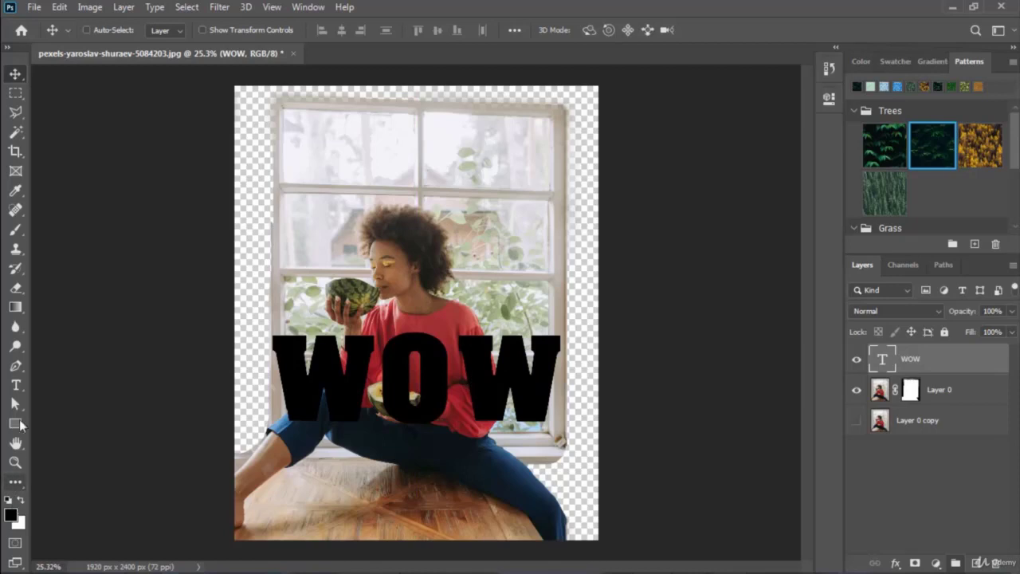
# Step: Recolor all of the WOW text to the bright blue 3c00ff and commit the edit
pyautogui.click(15, 385)
pyautogui.click(455, 384)
pyautogui.press('ctrl')
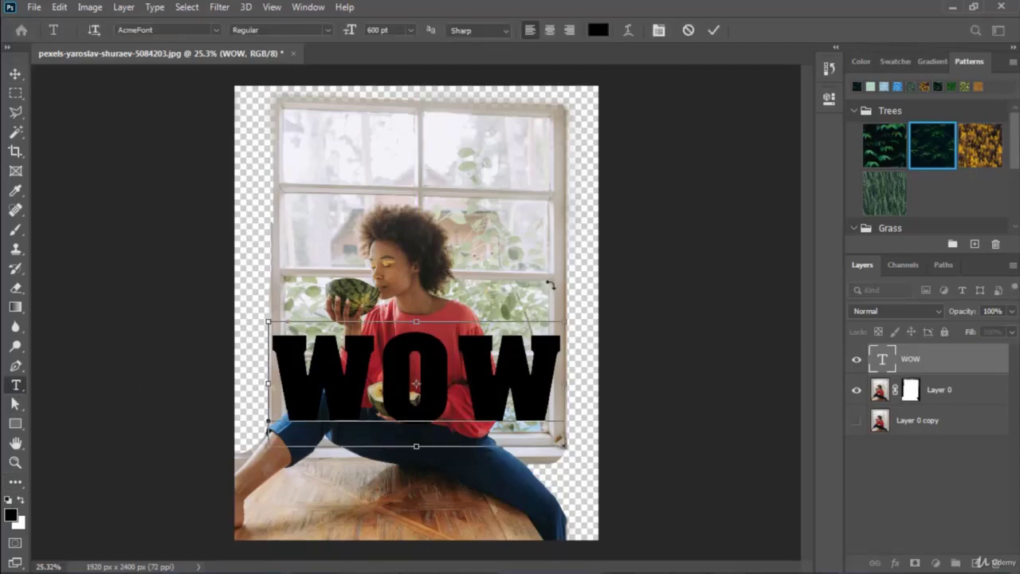
pyautogui.hotkey('ctrl', 'a')
pyautogui.click(598, 30)
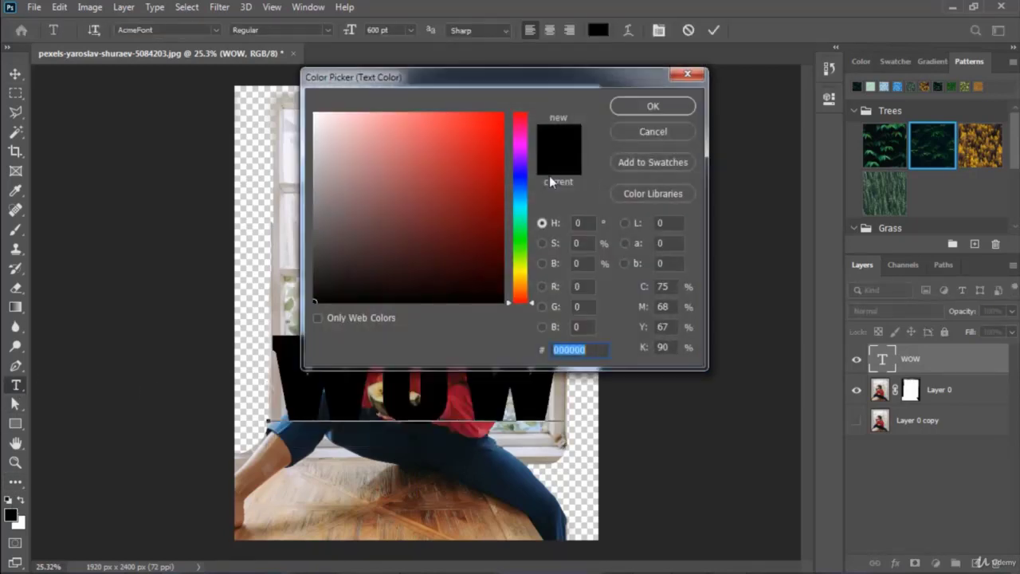
pyautogui.click(527, 167)
pyautogui.click(500, 115)
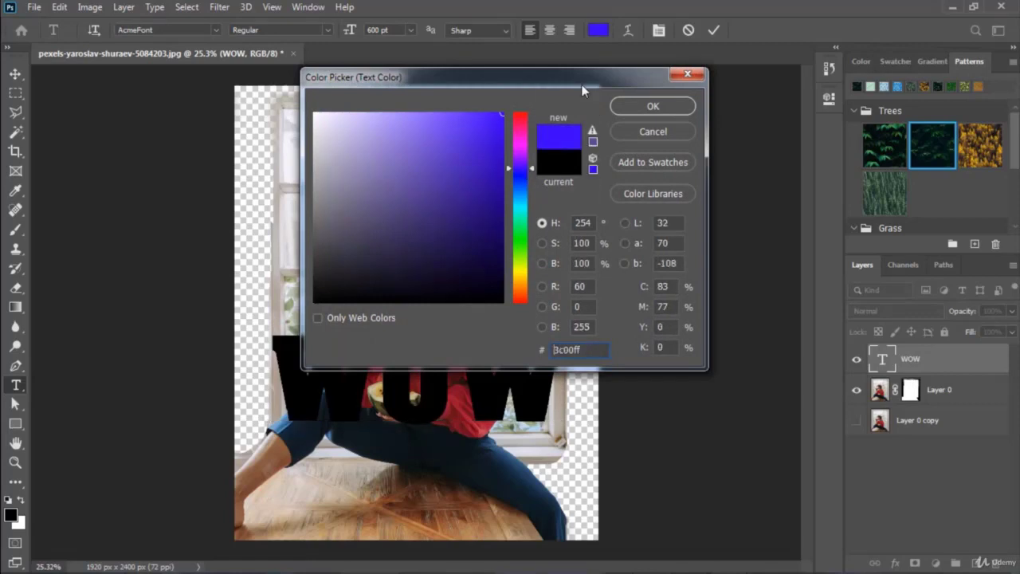
pyautogui.click(655, 107)
pyautogui.click(16, 75)
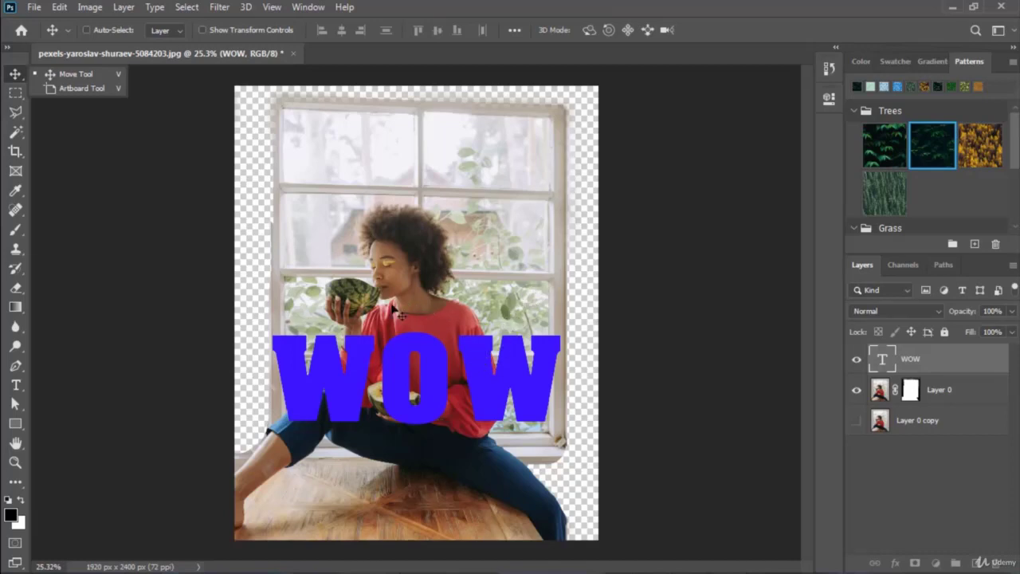
# Step: Delete the masked Layer 0, show Layer 0 copy beneath the text and select it
pyautogui.click(942, 396)
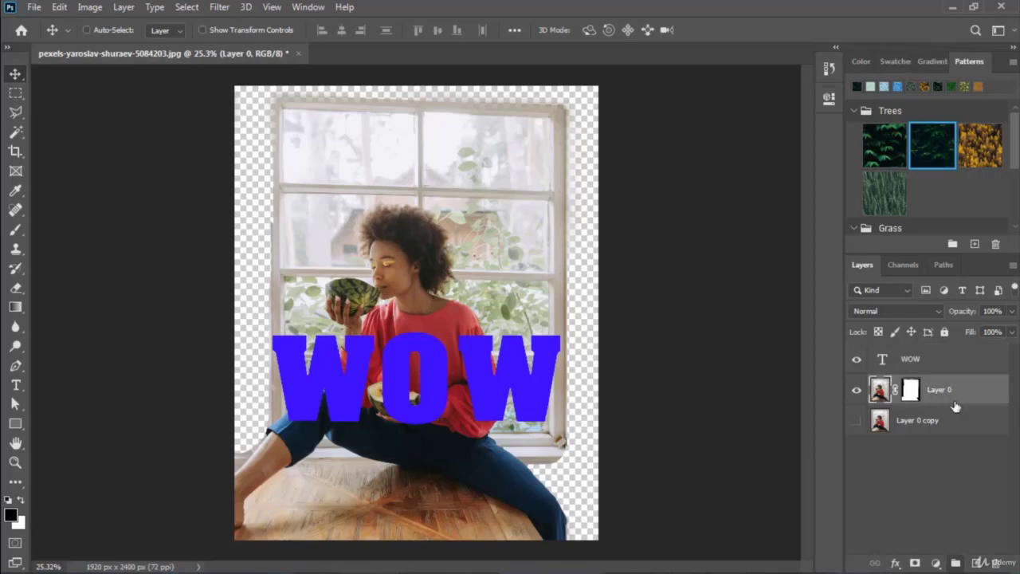
pyautogui.click(997, 565)
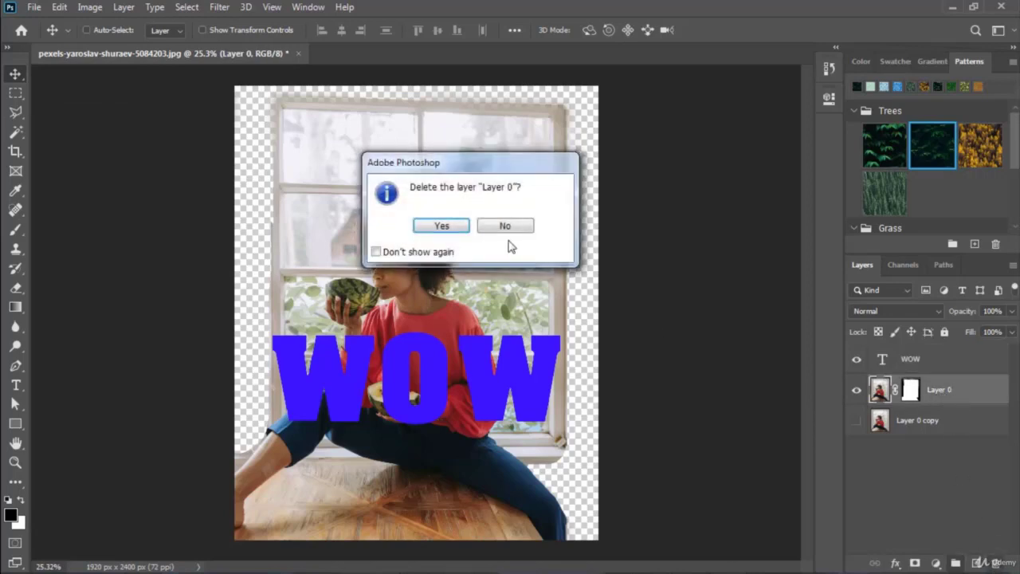
pyautogui.click(444, 225)
pyautogui.click(856, 390)
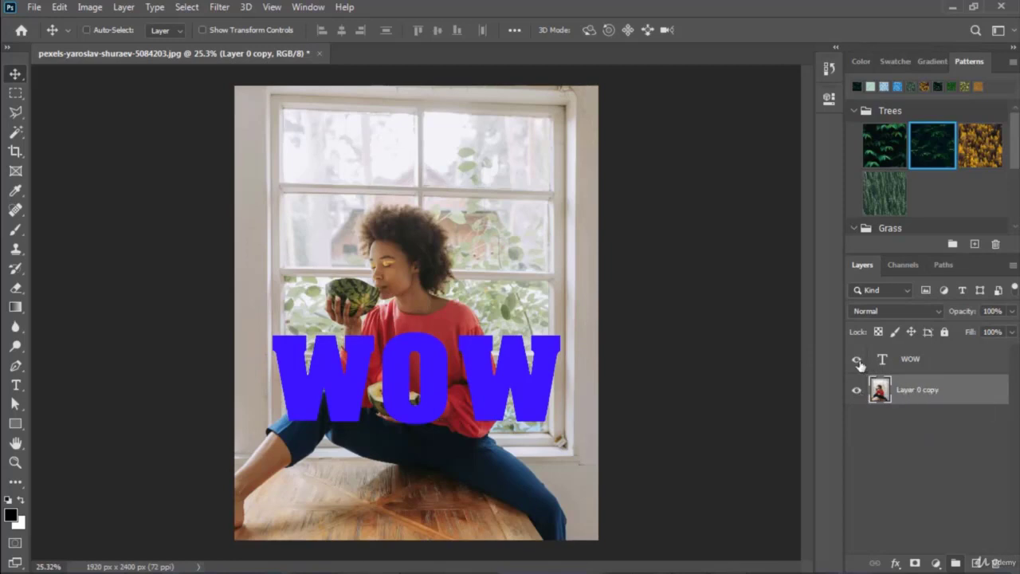
pyautogui.click(922, 362)
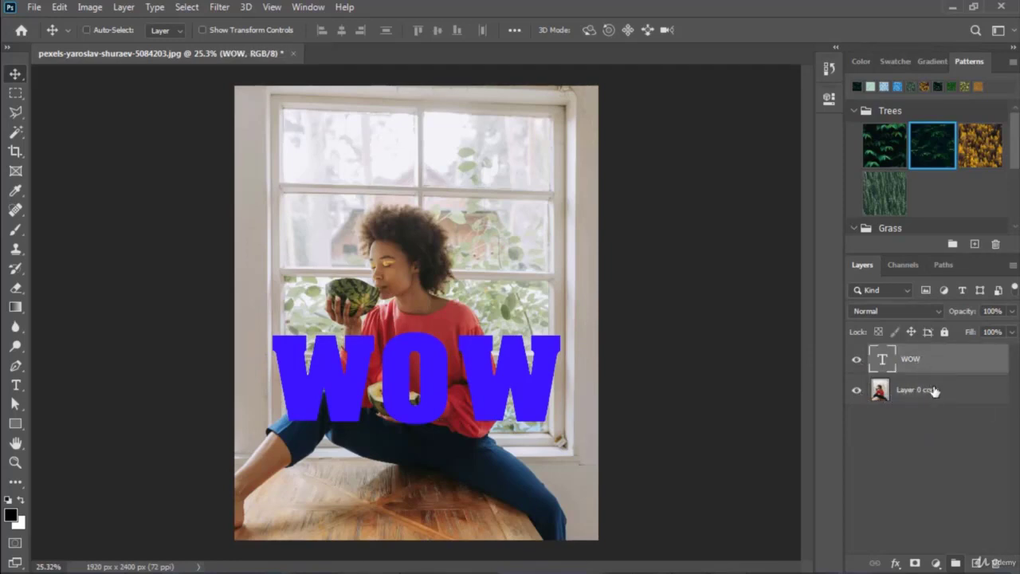
pyautogui.click(934, 391)
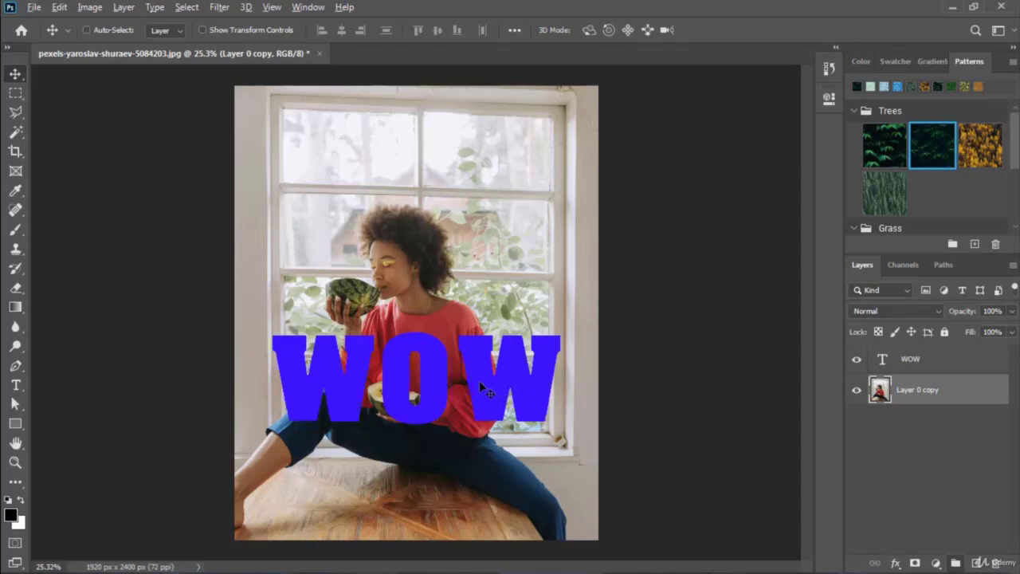
# Step: Toggle the WOW text layer's visibility to examine the arms and watermelon behind the letters
pyautogui.click(856, 359)
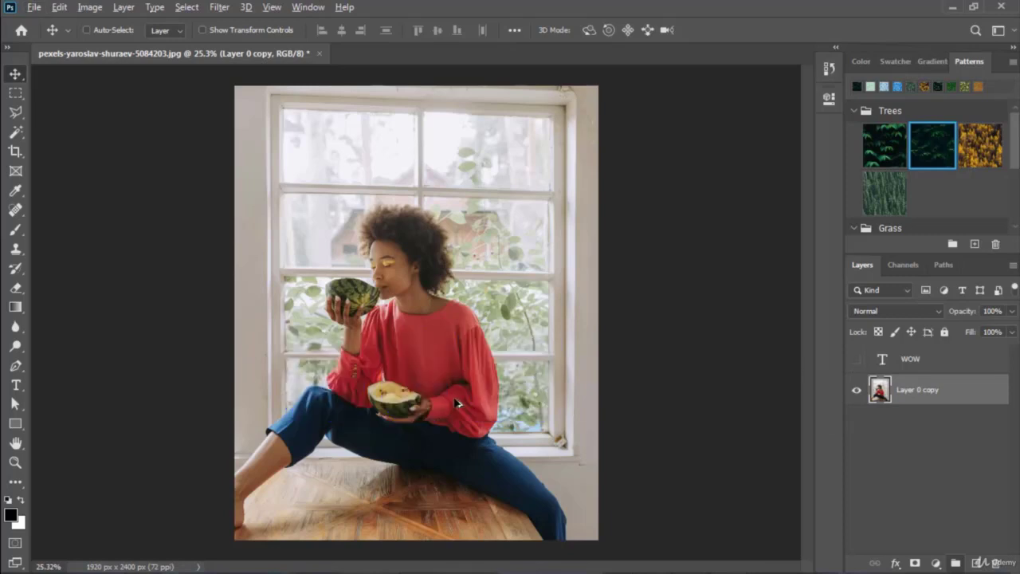
pyautogui.scroll(3, 450, 404)
pyautogui.scroll(1, 446, 404)
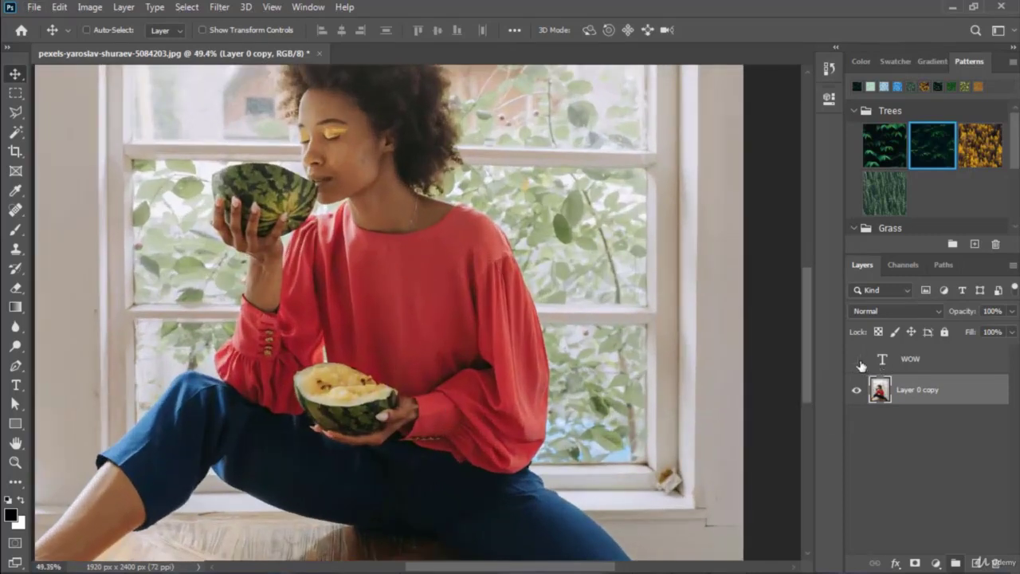
pyautogui.click(857, 360)
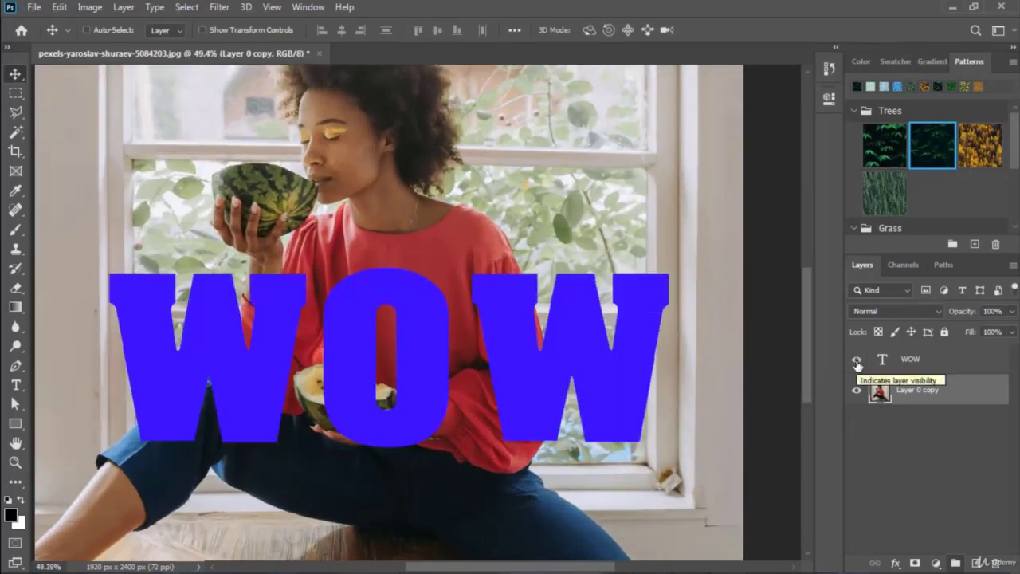
pyautogui.click(857, 363)
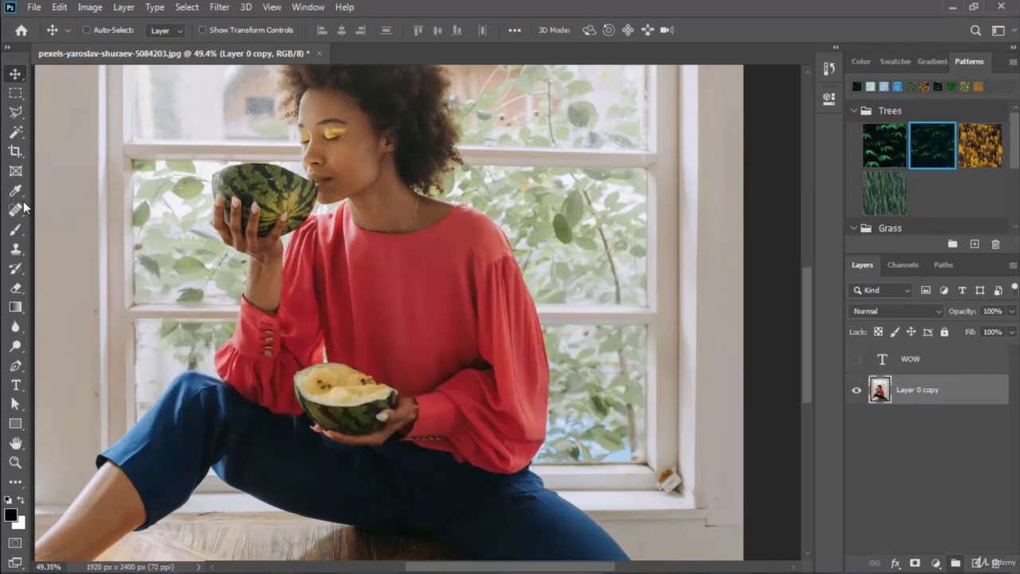
# Step: Choose the Pen tool, show the WOW text layer and lower its opacity to about 51%
pyautogui.click(15, 366)
pyautogui.scroll(5, 452, 399)
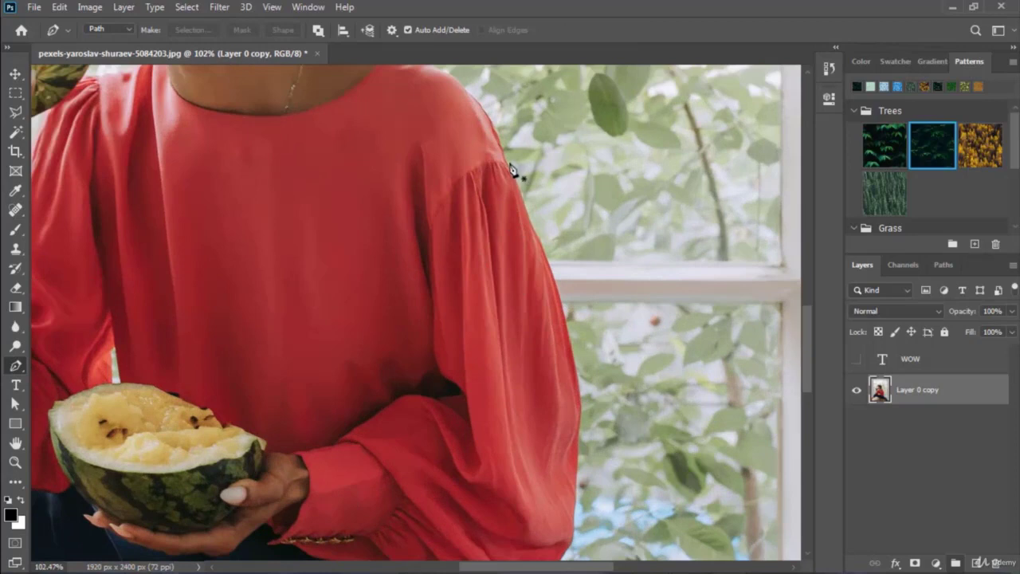
pyautogui.click(857, 359)
pyautogui.click(916, 359)
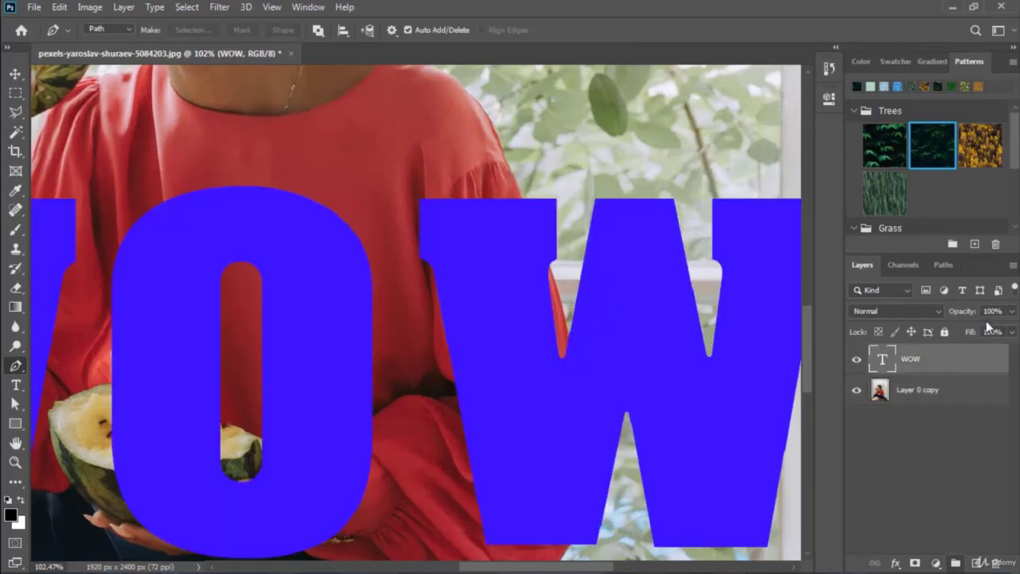
pyautogui.click(1012, 311)
pyautogui.moveTo(1011, 327); pyautogui.dragTo(976, 333)
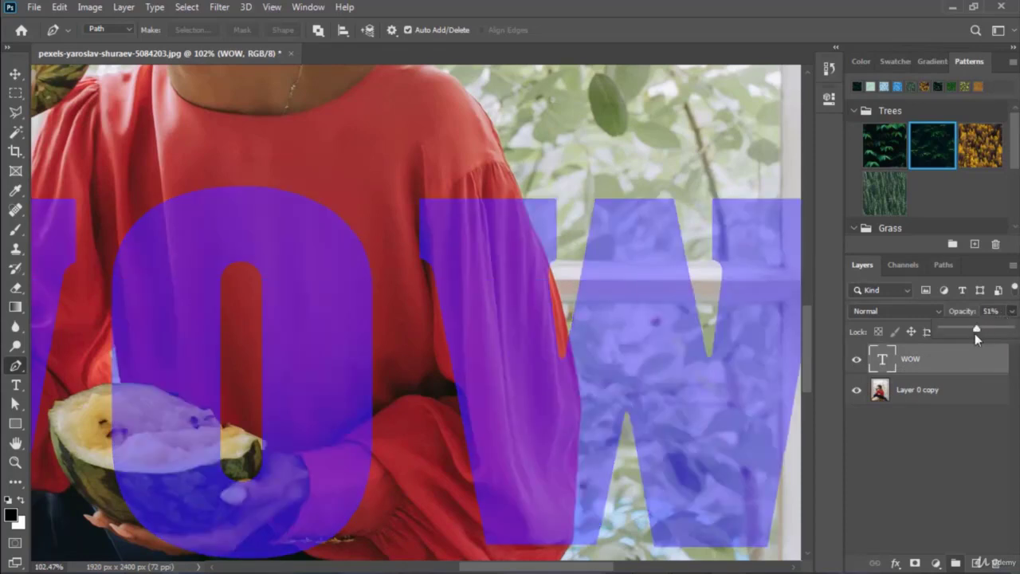
pyautogui.click(959, 453)
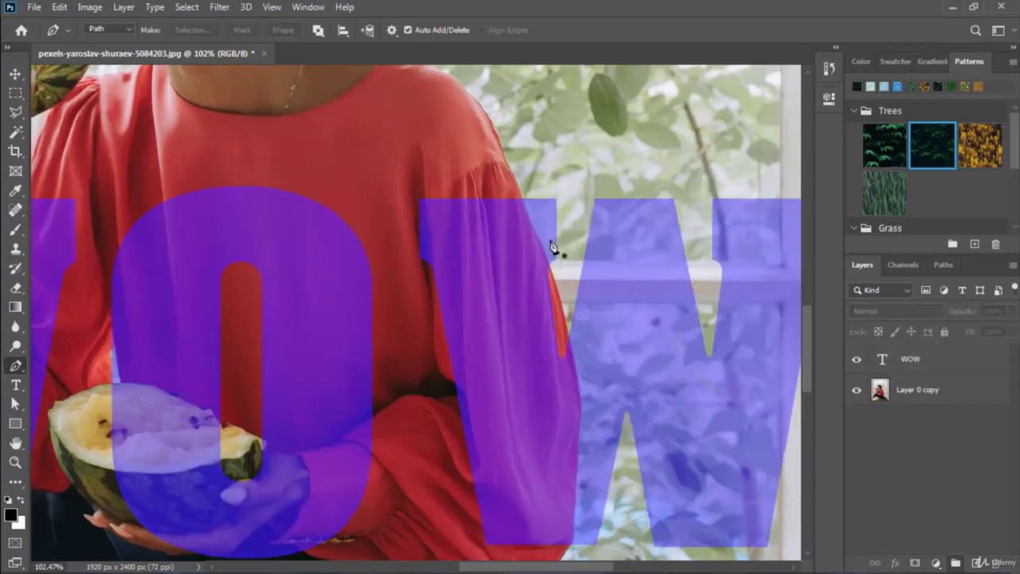
# Step: Trace a Pen path along the outer edge of the woman's sleeve beside the last W, from the shoulder down past the letter
pyautogui.scroll(4, 552, 247)
pyautogui.scroll(1, 510, 195)
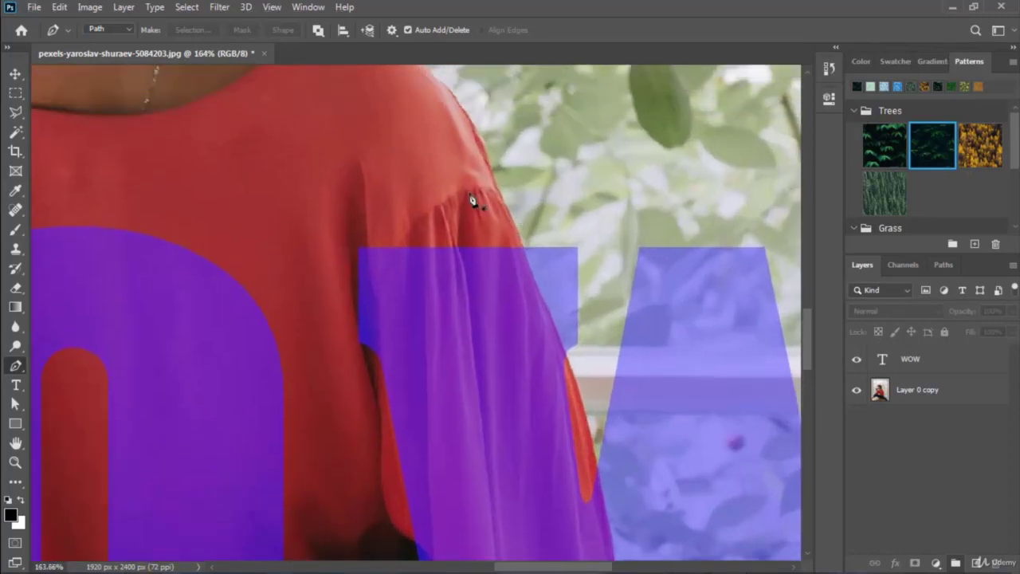
pyautogui.scroll(2, 472, 201)
pyautogui.click(489, 203)
pyautogui.click(529, 243)
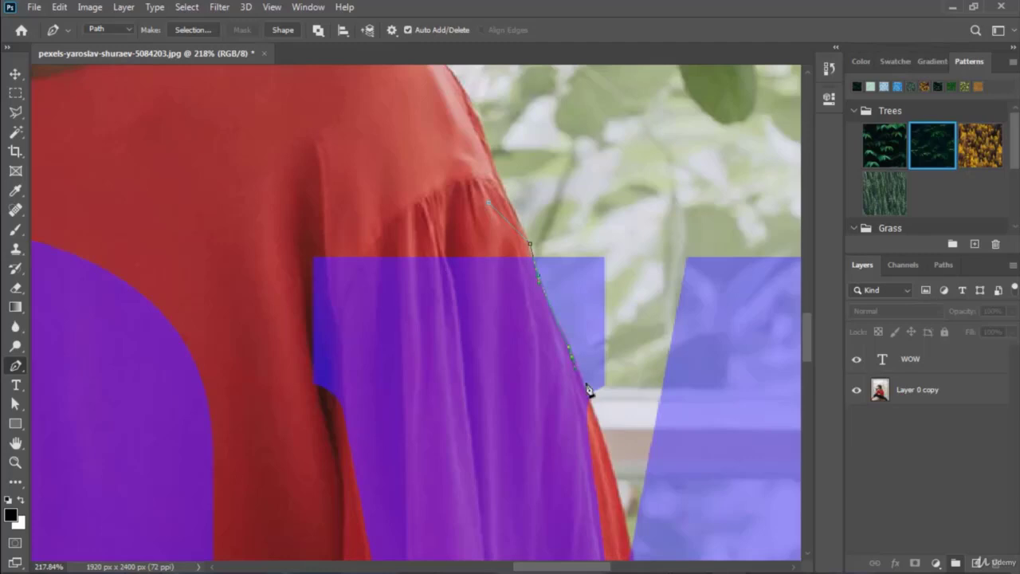
pyautogui.moveTo(596, 415); pyautogui.dragTo(604, 434)
pyautogui.press('space')
pyautogui.moveTo(610, 476); pyautogui.dragTo(574, 212)
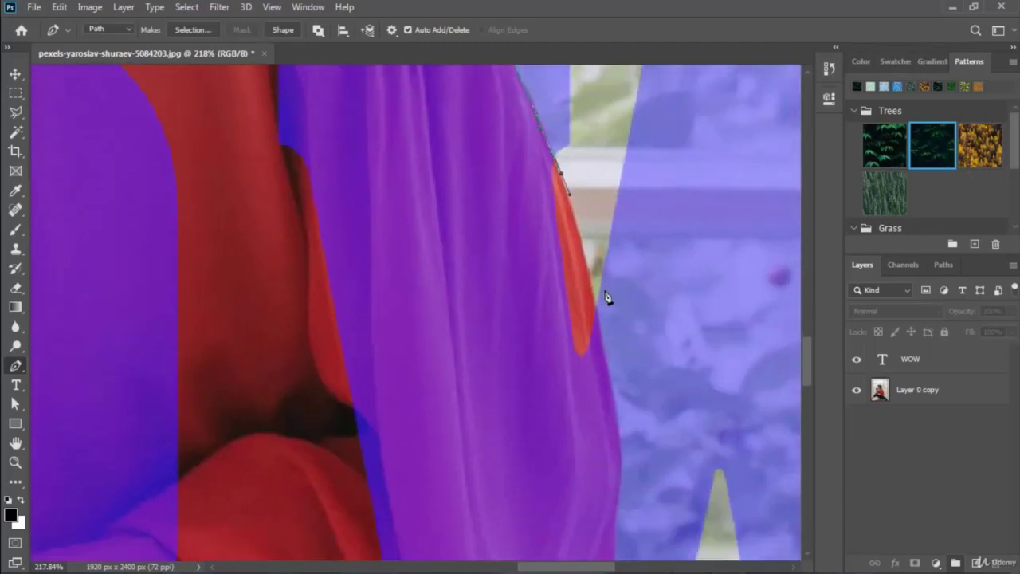
pyautogui.moveTo(594, 297); pyautogui.dragTo(617, 341)
pyautogui.scroll(-2, 619, 371)
pyautogui.moveTo(611, 415); pyautogui.dragTo(624, 273)
pyautogui.press('space')
# Step: Continue the path loosely around the outside of the last W and close it at the shoulder
pyautogui.moveTo(614, 373); pyautogui.dragTo(701, 445)
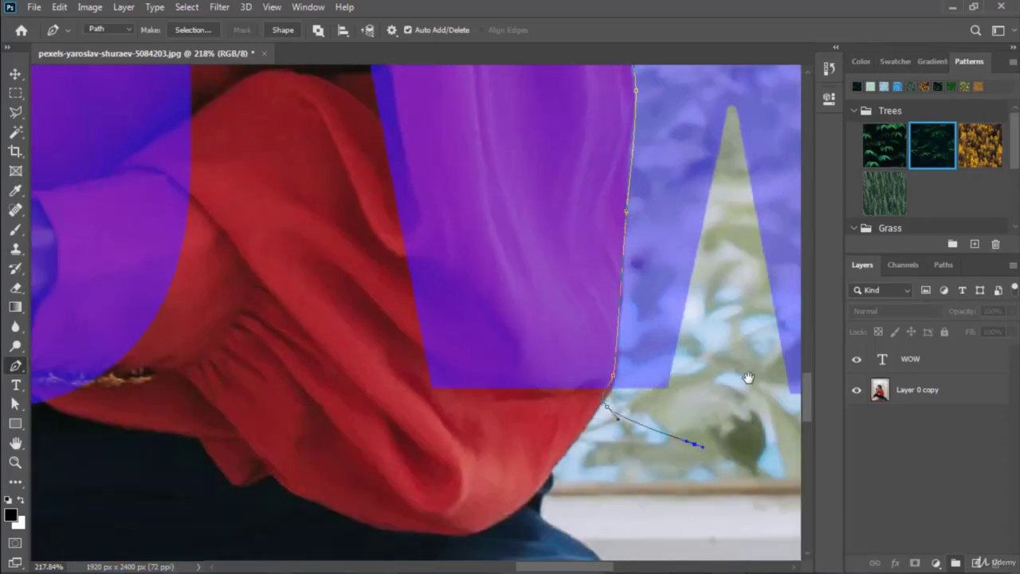
pyautogui.press('space')
pyautogui.moveTo(760, 334); pyautogui.dragTo(321, 322)
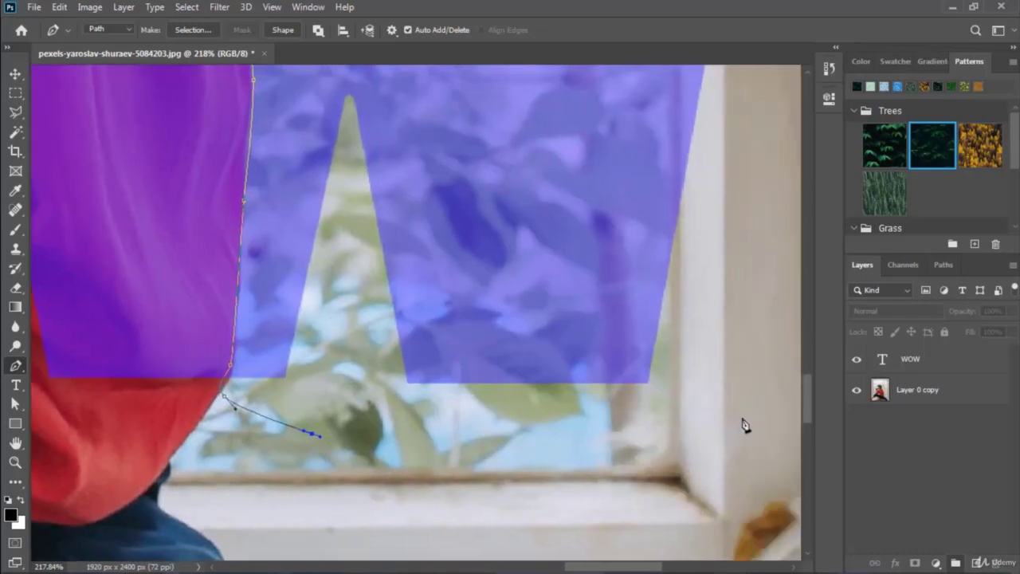
pyautogui.click(765, 416)
pyautogui.click(776, 198)
pyautogui.moveTo(772, 164); pyautogui.dragTo(608, 515)
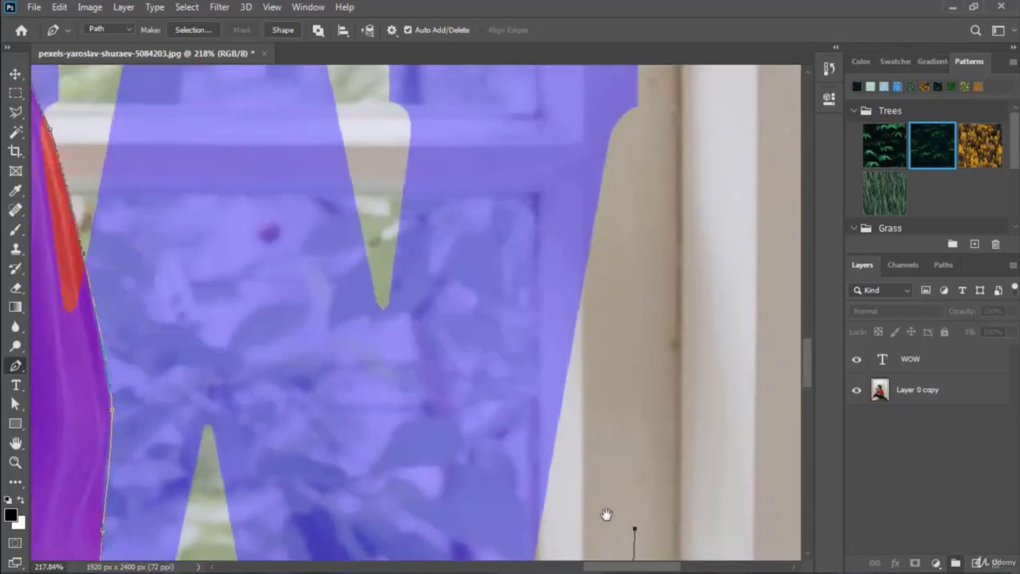
pyautogui.moveTo(674, 210); pyautogui.dragTo(653, 348)
pyautogui.moveTo(209, 262); pyautogui.dragTo(612, 224)
pyautogui.moveTo(445, 228); pyautogui.dragTo(576, 250)
pyautogui.click(478, 157)
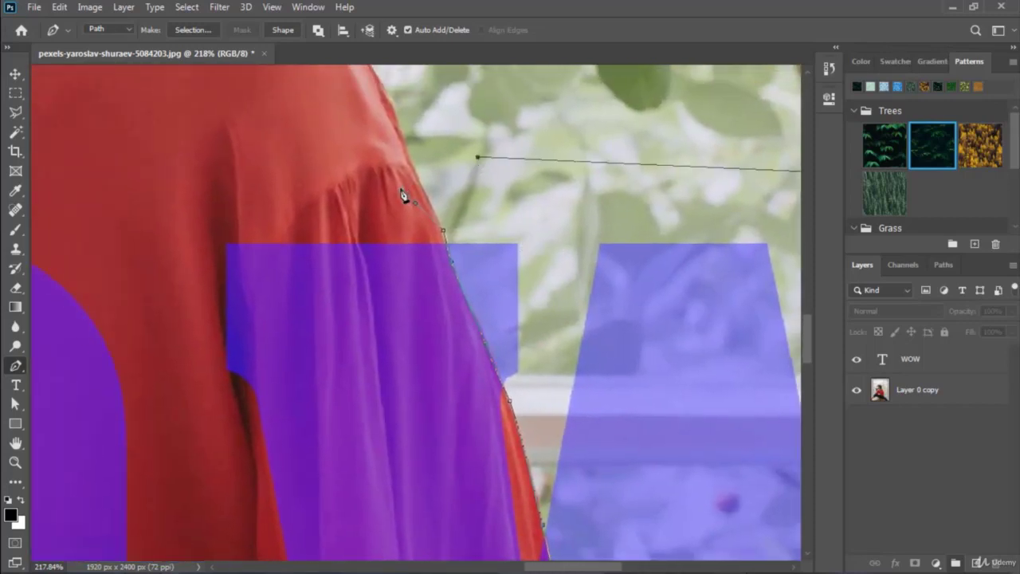
# Step: Trace a second Pen path from the cuff of the raised arm along the sleeve's outer edge to the knee
pyautogui.moveTo(206, 322); pyautogui.dragTo(665, 213)
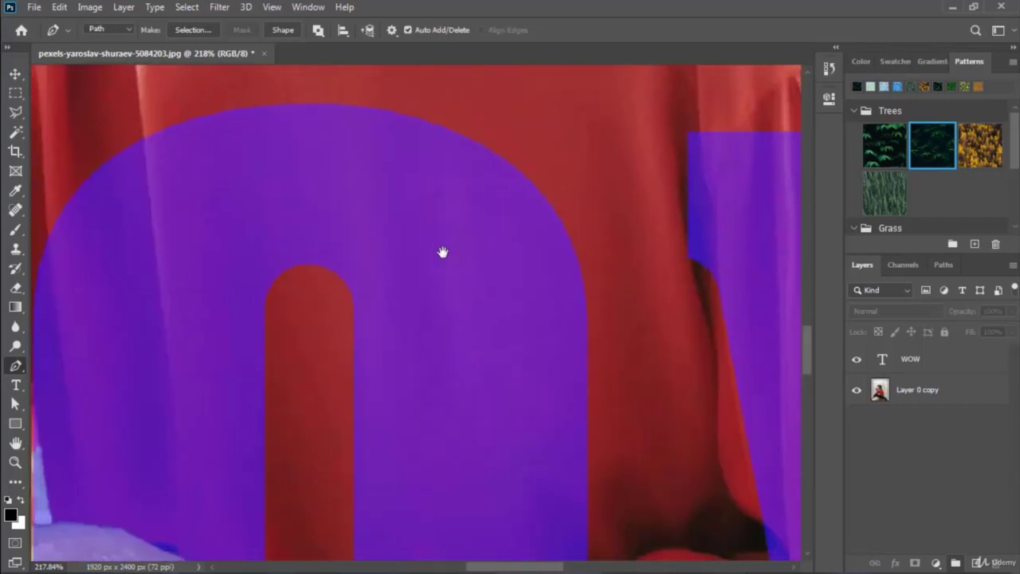
pyautogui.moveTo(281, 267); pyautogui.dragTo(698, 212)
pyautogui.moveTo(141, 277); pyautogui.dragTo(489, 334)
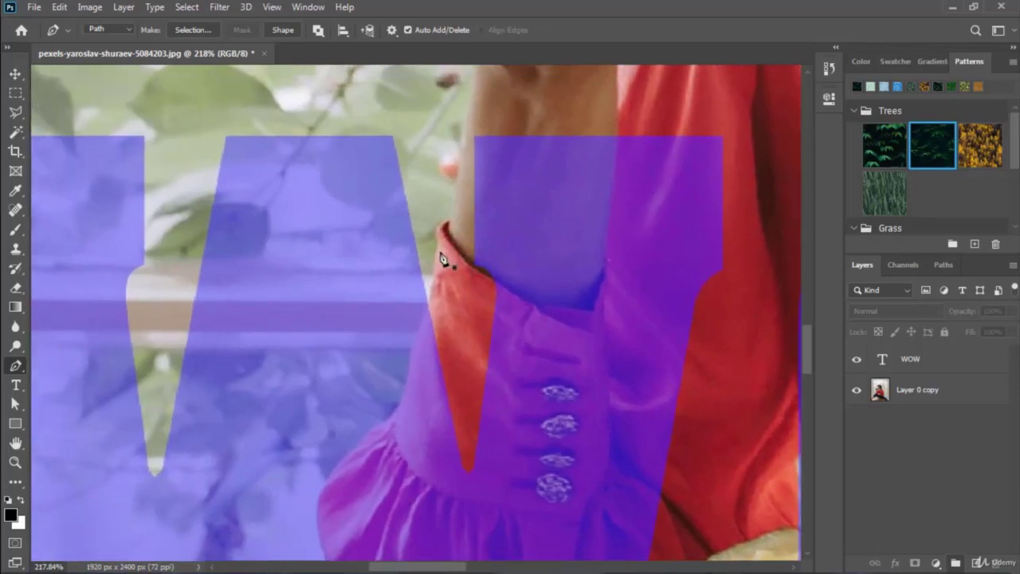
pyautogui.moveTo(438, 259); pyautogui.dragTo(431, 308)
pyautogui.moveTo(401, 403); pyautogui.dragTo(400, 415)
pyautogui.moveTo(362, 473); pyautogui.dragTo(417, 275)
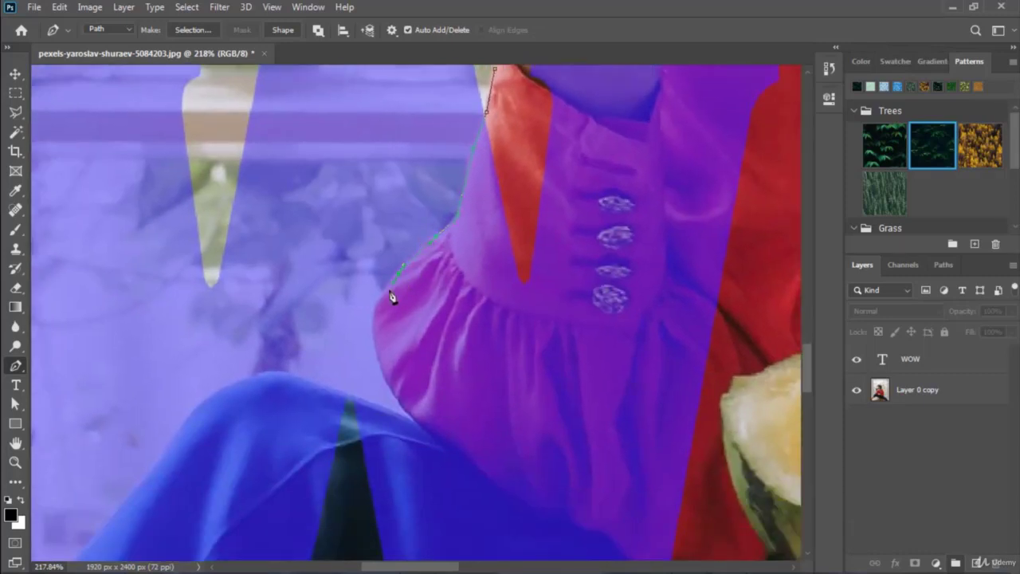
pyautogui.moveTo(373, 347); pyautogui.dragTo(375, 364)
pyautogui.click(411, 421)
# Step: Continue the second path over the raised knee and along the trouser leg past the first W
pyautogui.moveTo(328, 389); pyautogui.dragTo(317, 387)
pyautogui.click(274, 373)
pyautogui.moveTo(218, 388); pyautogui.dragTo(420, 194)
pyautogui.moveTo(399, 227); pyautogui.dragTo(391, 237)
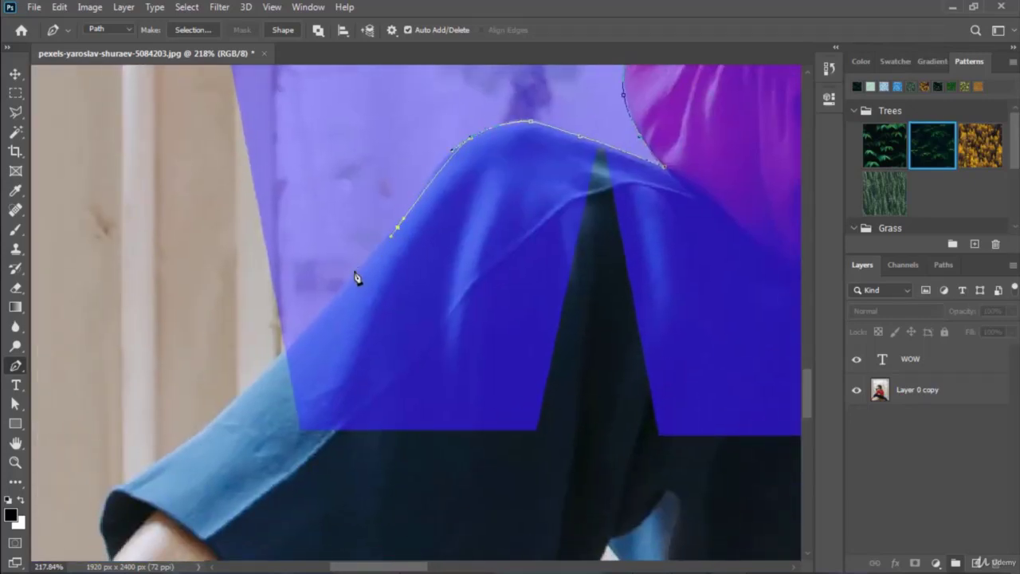
pyautogui.moveTo(341, 292); pyautogui.dragTo(297, 337)
pyautogui.click(270, 358)
# Step: Carry the second path around the outside of the first W and close it at the cuff
pyautogui.click(188, 294)
pyautogui.moveTo(168, 166); pyautogui.dragTo(205, 399)
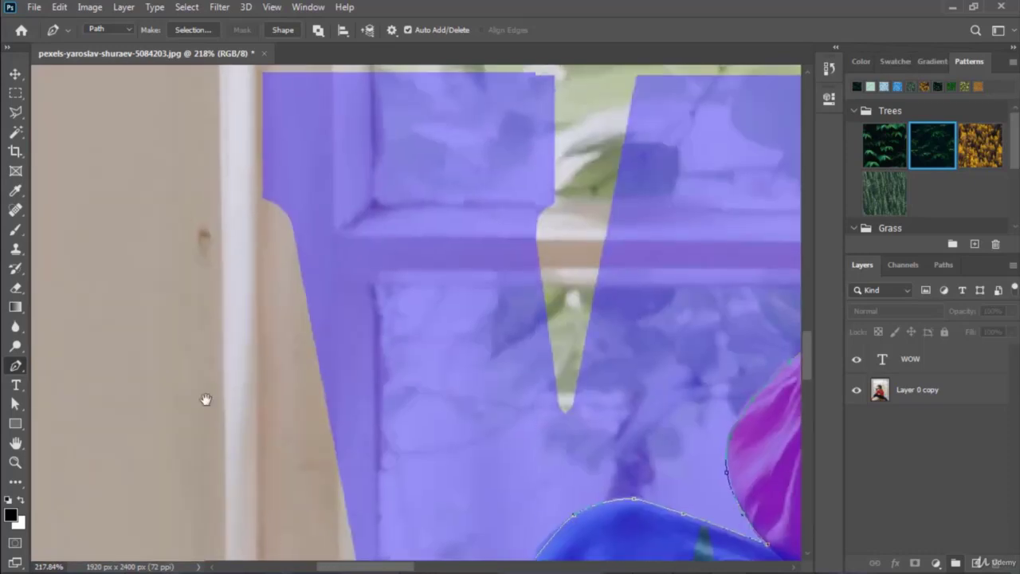
pyautogui.click(200, 297)
pyautogui.click(239, 182)
pyautogui.moveTo(262, 183); pyautogui.dragTo(96, 358)
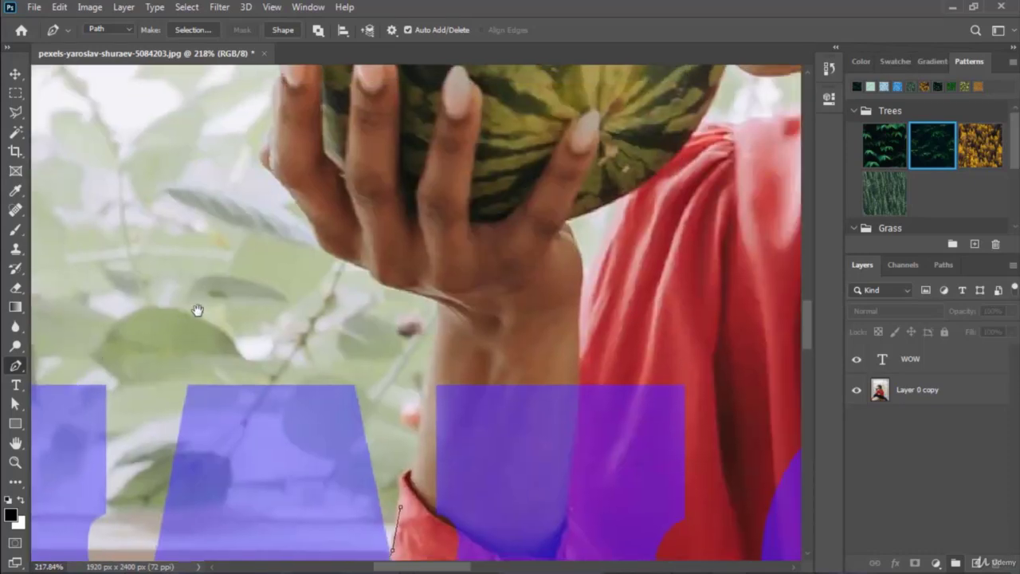
pyautogui.click(224, 305)
pyautogui.moveTo(358, 356); pyautogui.dragTo(365, 364)
pyautogui.click(390, 410)
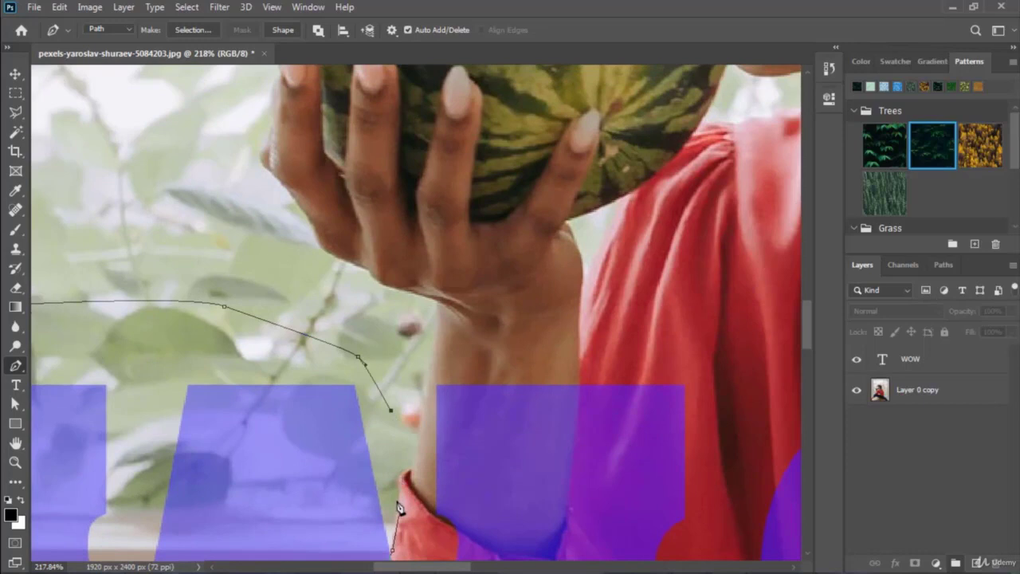
pyautogui.click(402, 514)
# Step: Review both outlines in the whole photo, select the work path and examine the commands available for it
pyautogui.scroll(-4, 446, 394)
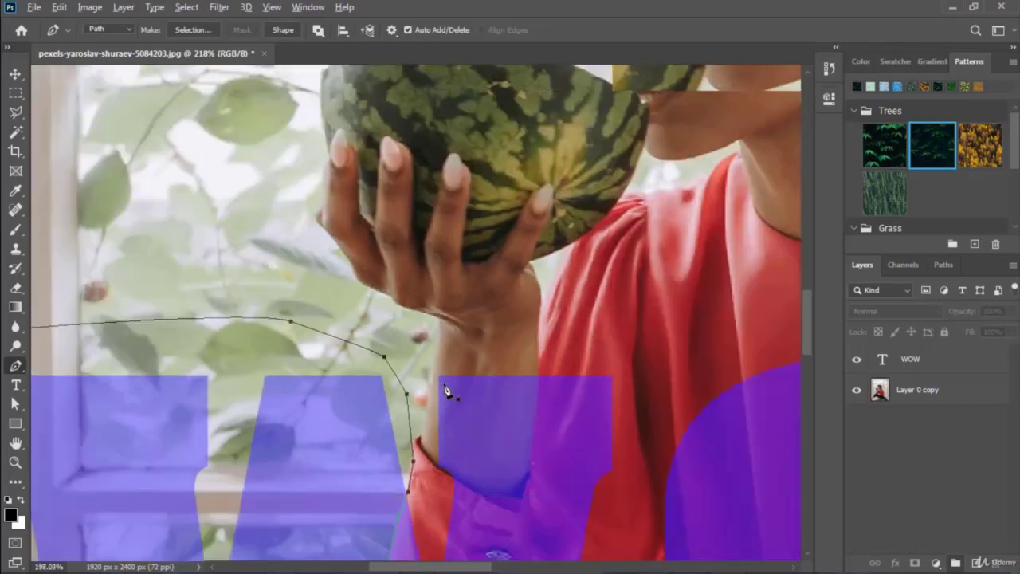
pyautogui.scroll(-6, 447, 392)
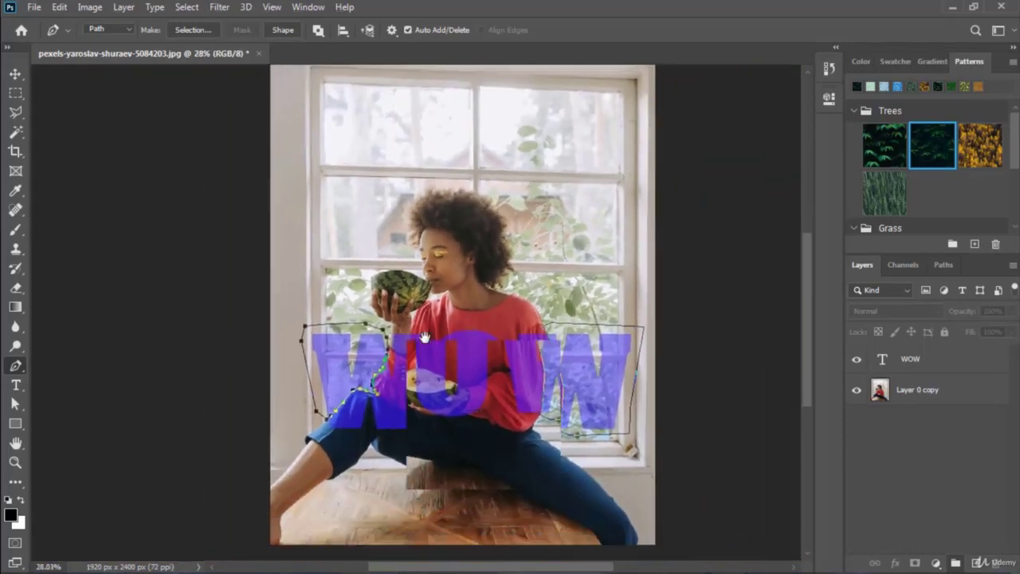
pyautogui.moveTo(425, 338); pyautogui.dragTo(423, 334)
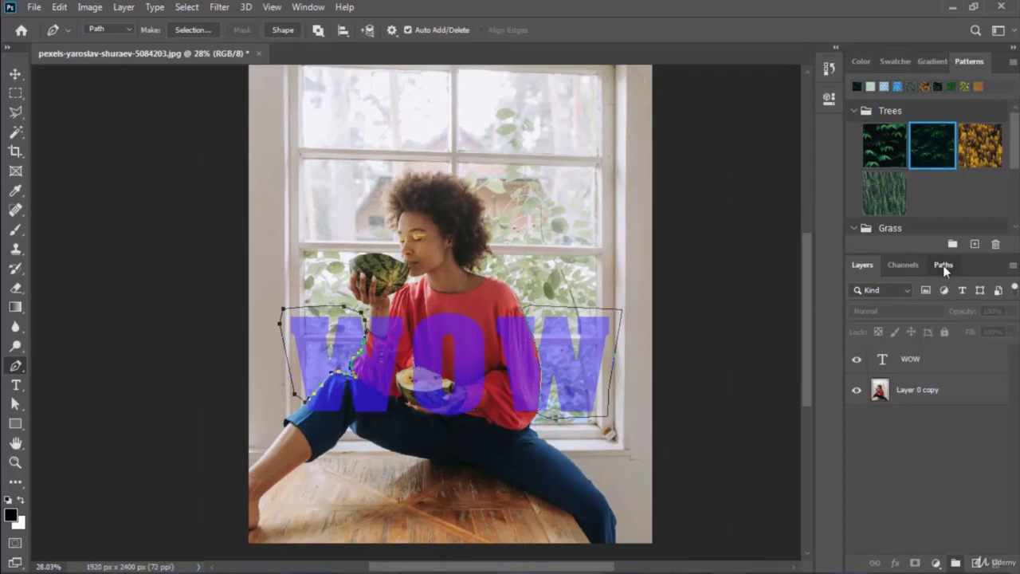
pyautogui.click(942, 265)
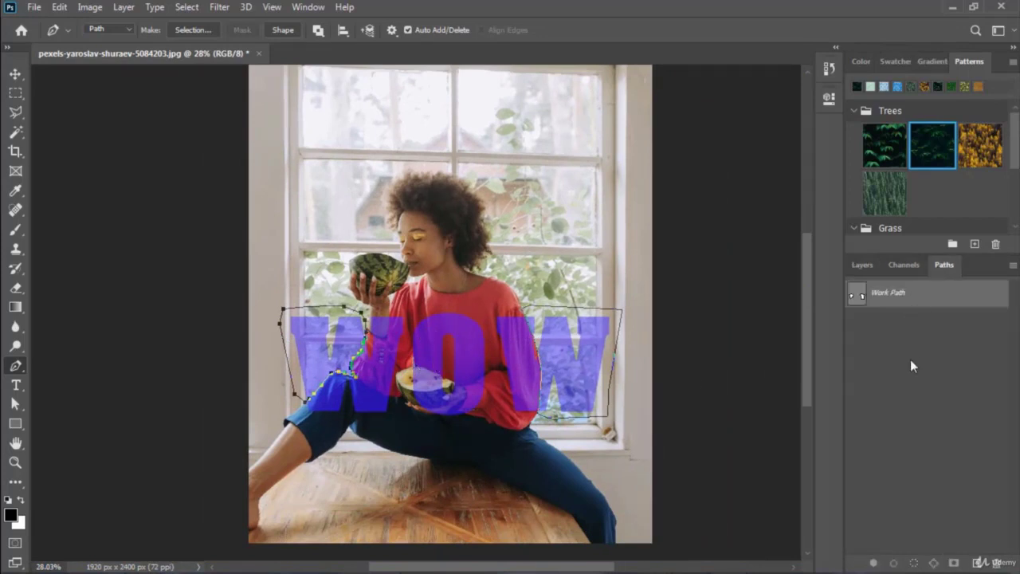
pyautogui.click(910, 359)
pyautogui.click(886, 297)
pyautogui.rightClick(553, 317)
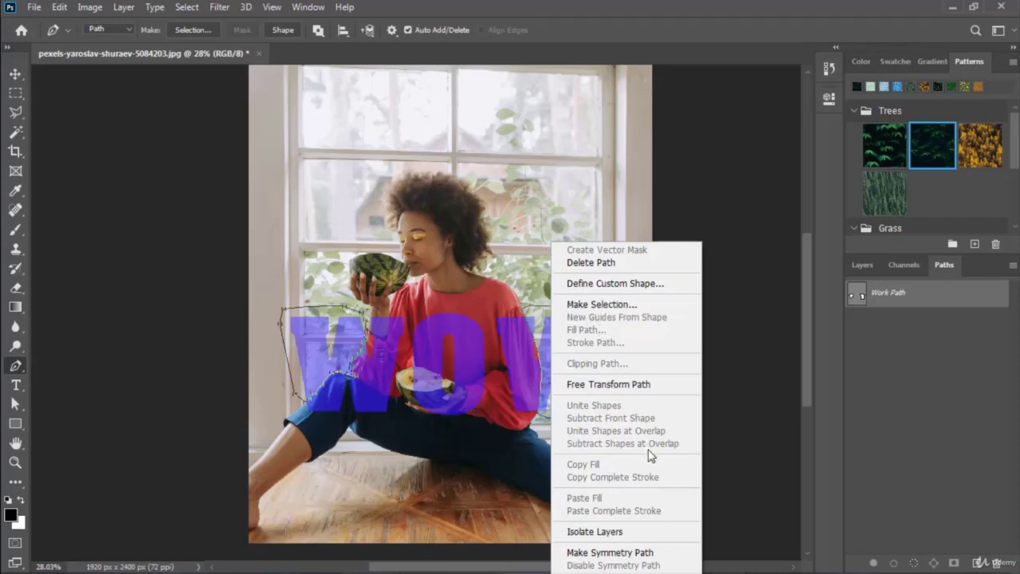
pyautogui.click(16, 73)
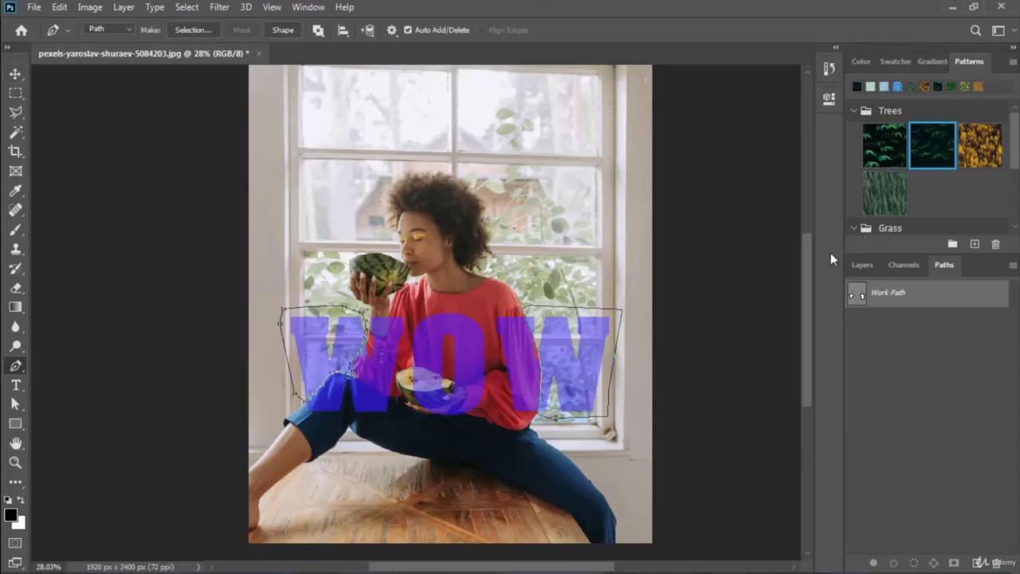
# Step: Select the WOW text layer and examine the path commands again, including Create Vector Mask and Make Selection
pyautogui.click(856, 264)
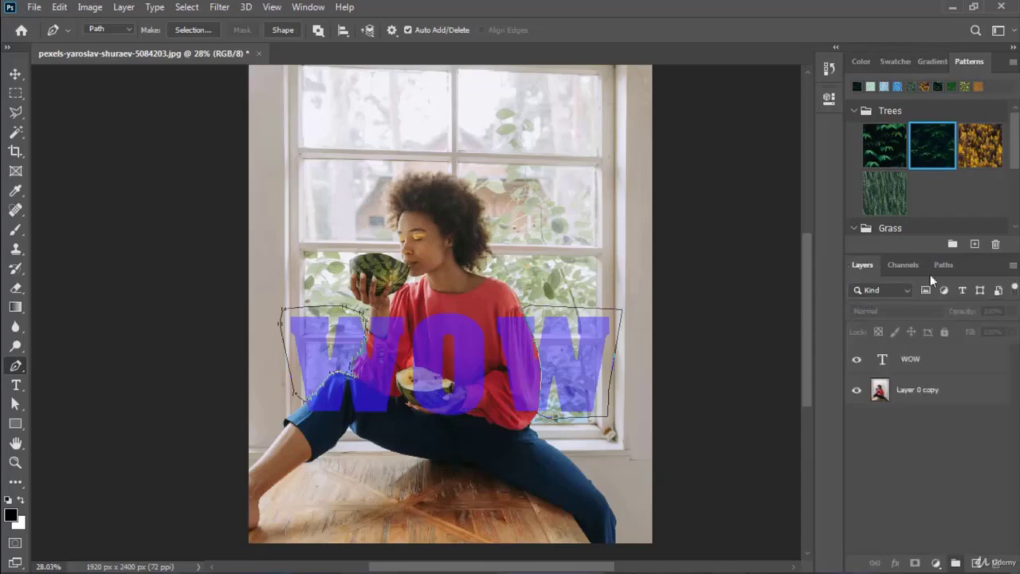
pyautogui.click(901, 364)
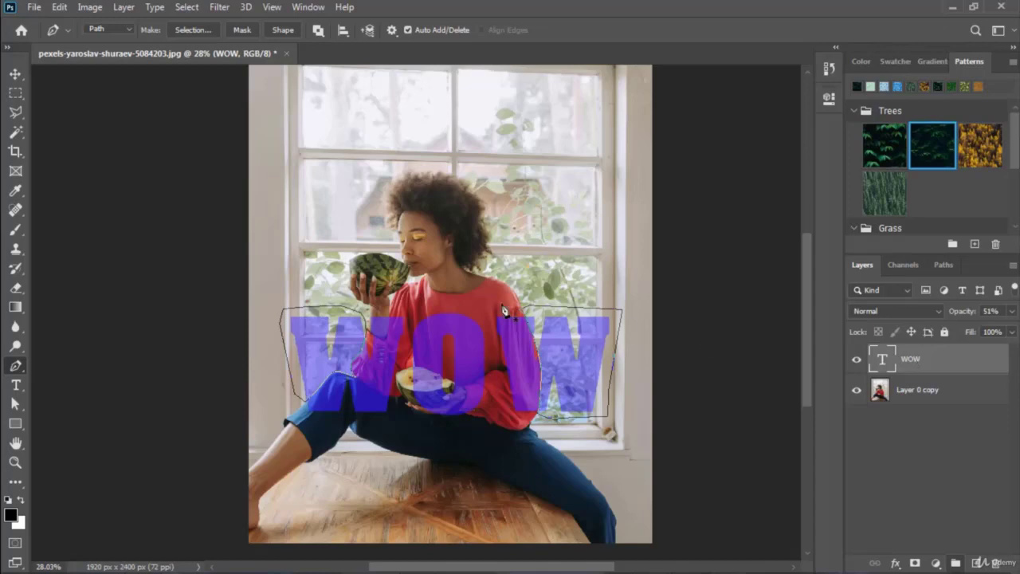
pyautogui.rightClick(539, 317)
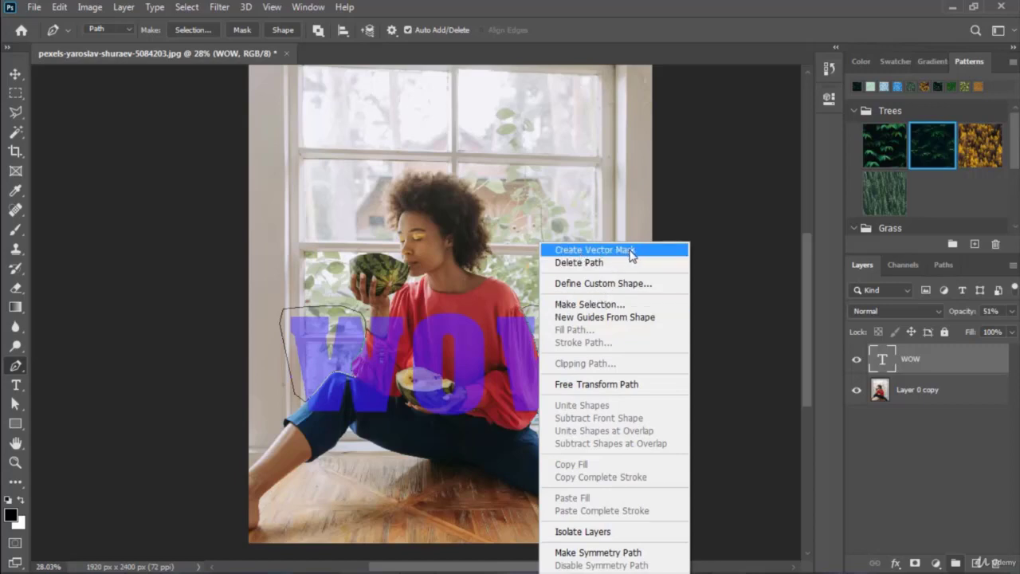
pyautogui.click(952, 266)
pyautogui.click(951, 266)
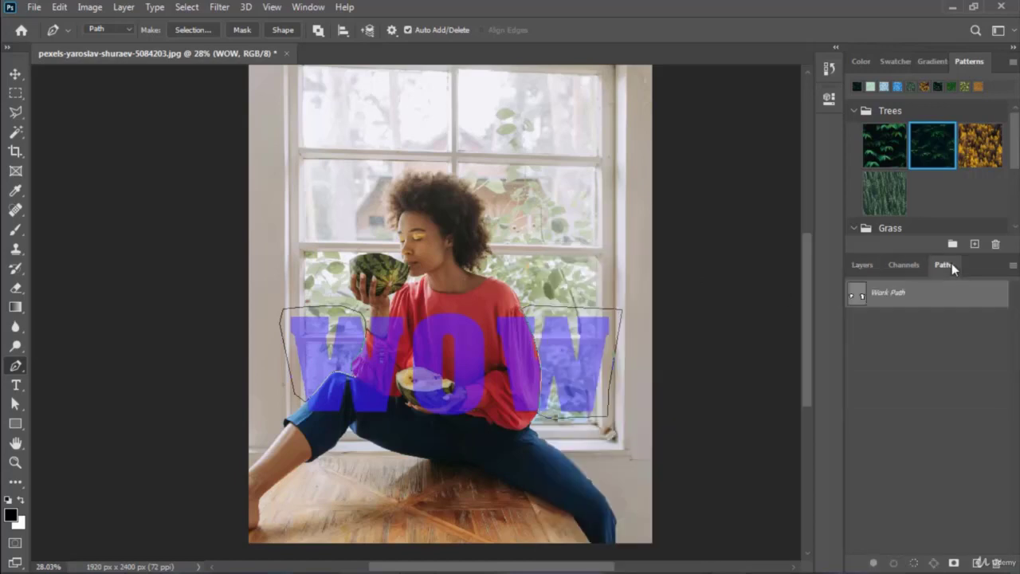
pyautogui.rightClick(621, 321)
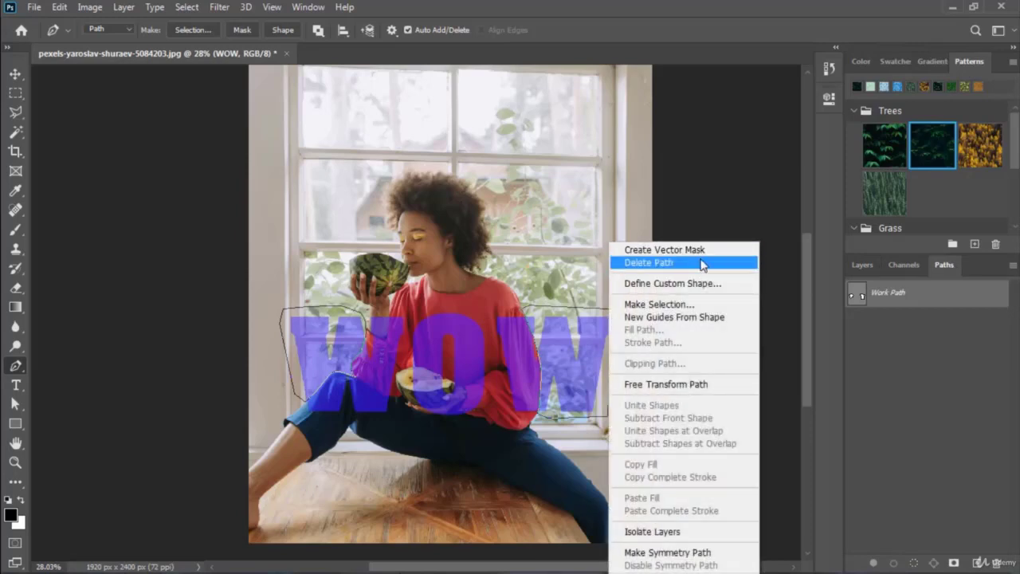
pyautogui.click(933, 338)
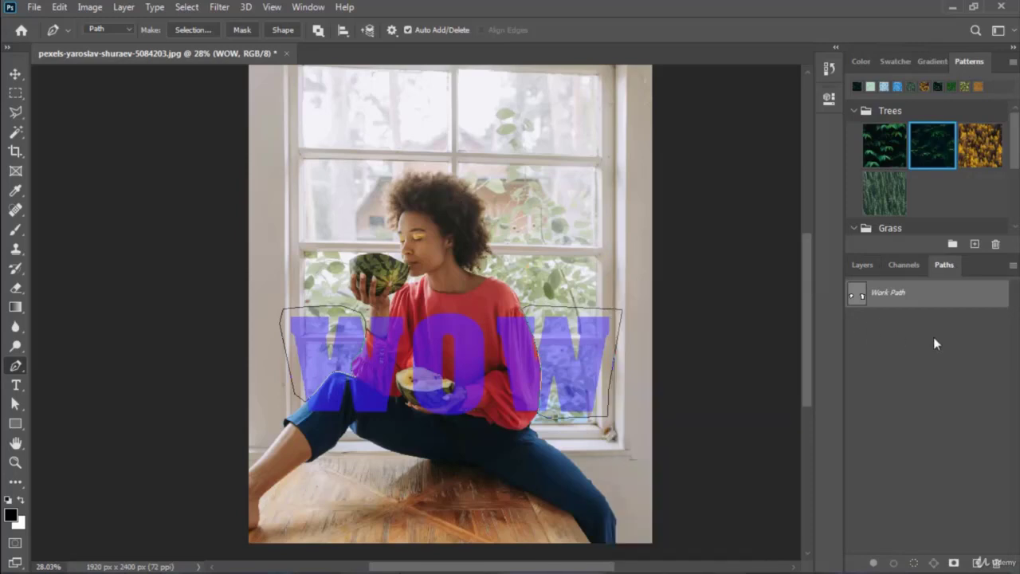
pyautogui.click(866, 266)
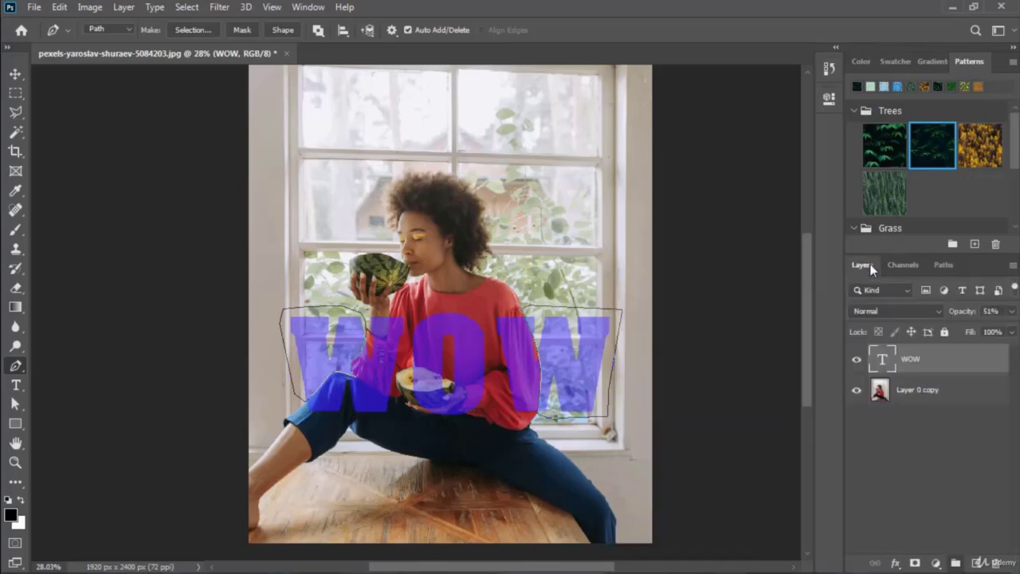
pyautogui.rightClick(579, 316)
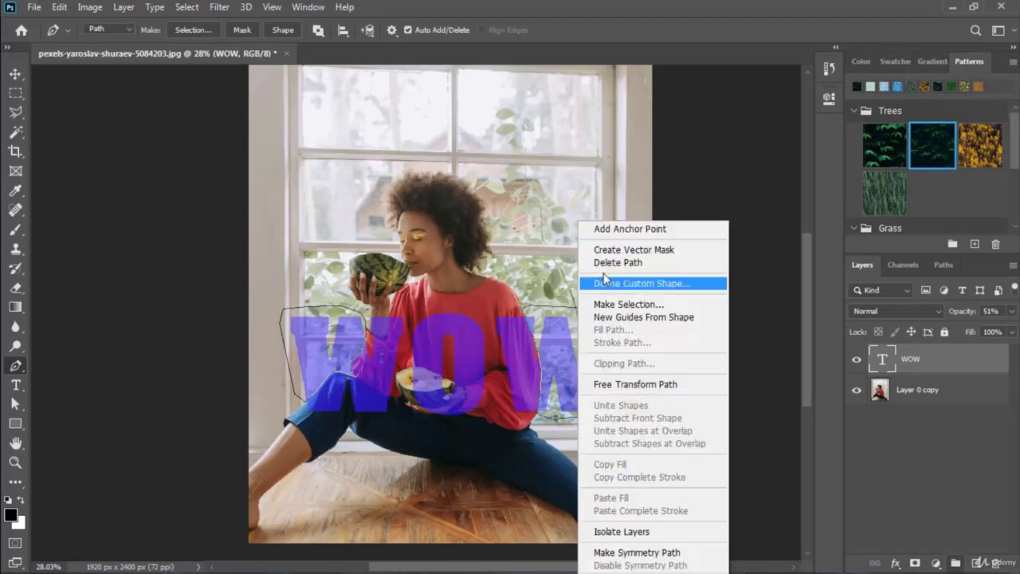
pyautogui.click(944, 434)
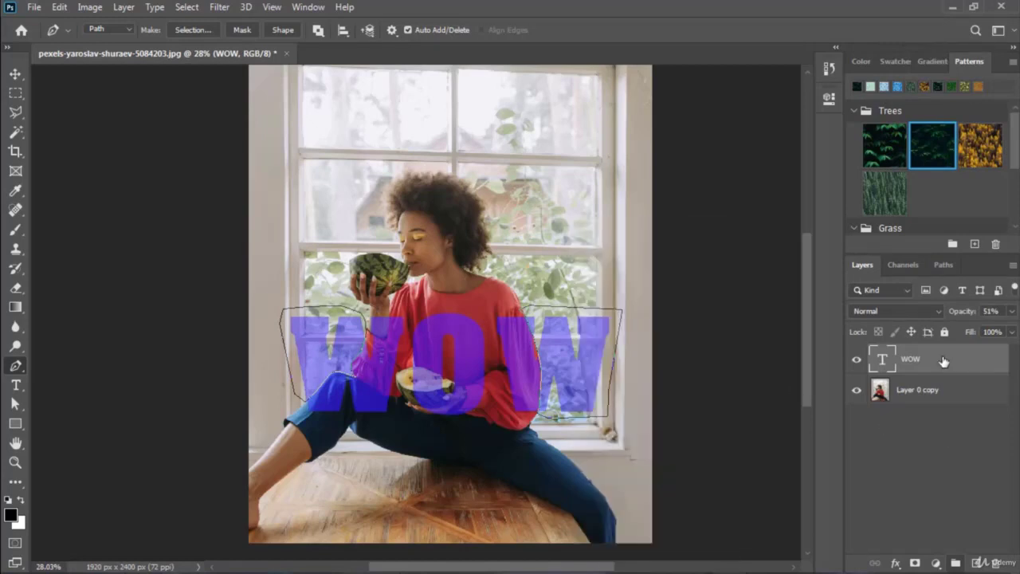
# Step: Set the WOW text layer's opacity to 100%
pyautogui.click(1010, 312)
pyautogui.moveTo(979, 326); pyautogui.dragTo(1019, 325)
pyautogui.click(925, 422)
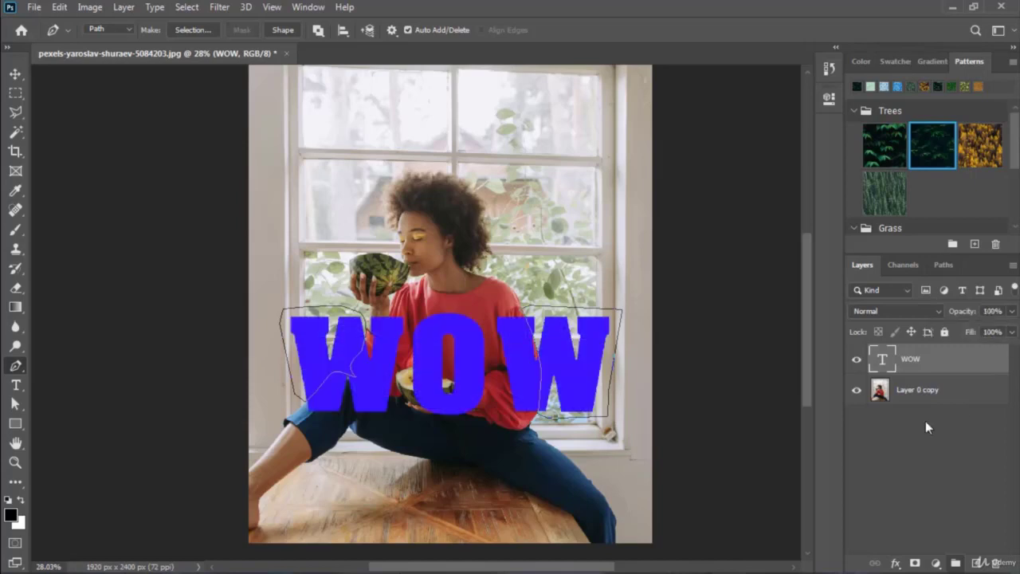
# Step: Create a vector mask on the WOW text layer from the two traced outlines and hide the path display
pyautogui.click(911, 354)
pyautogui.rightClick(581, 324)
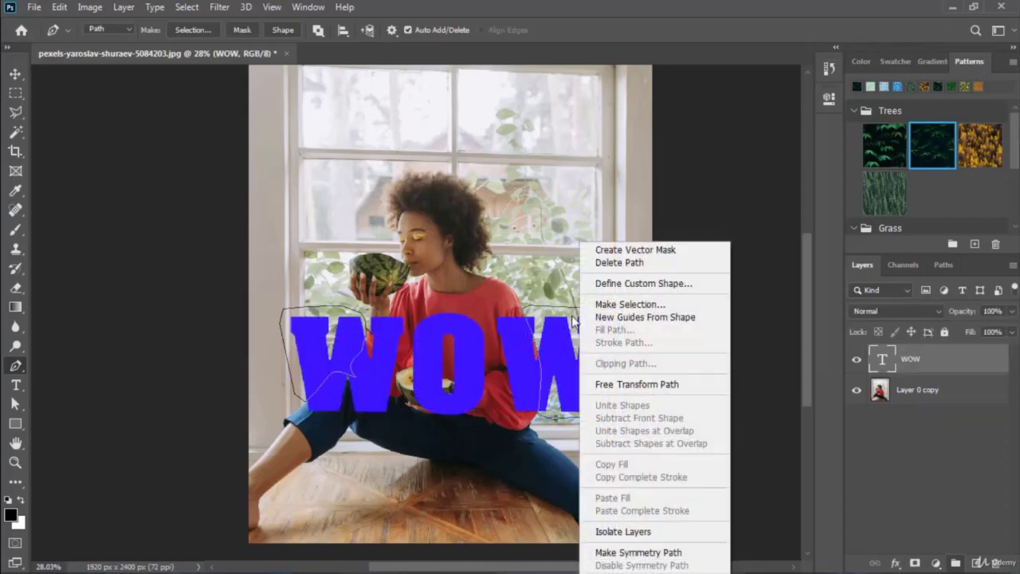
pyautogui.click(605, 251)
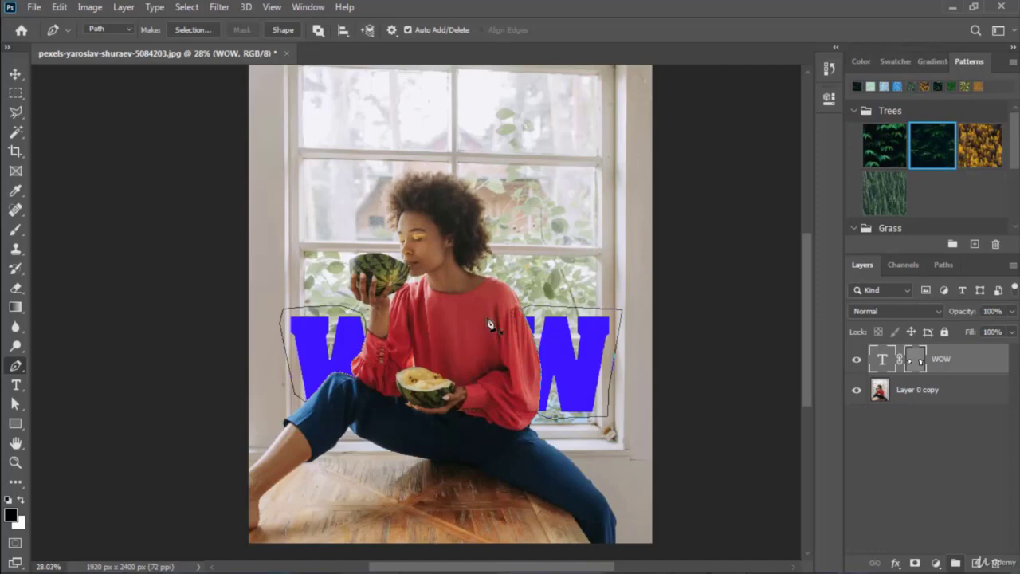
pyautogui.click(17, 76)
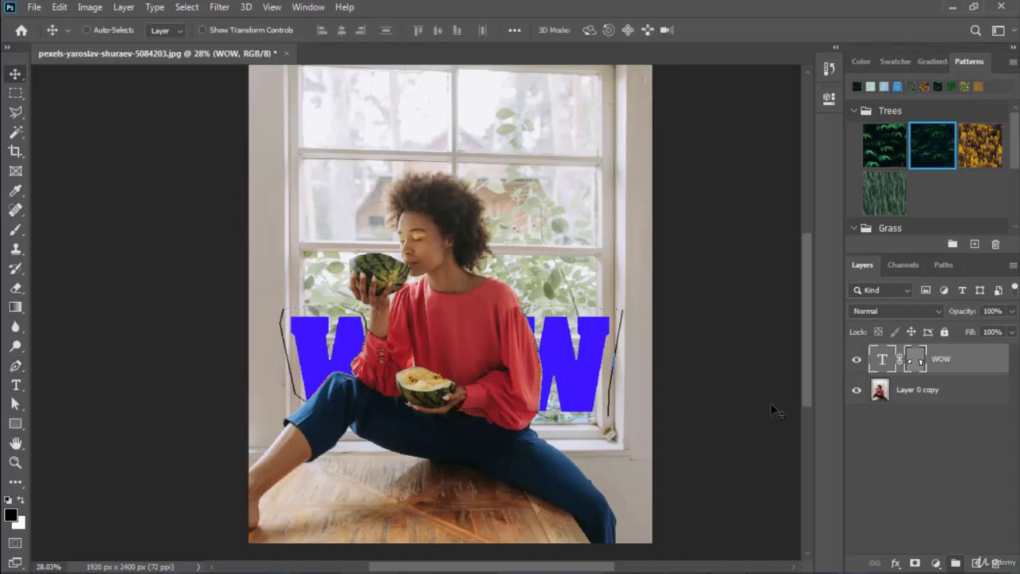
pyautogui.click(892, 358)
# Step: Try to reshape the vector mask by moving an anchor point inward at the sleeve with the Direct Selection tool
pyautogui.scroll(10, 551, 369)
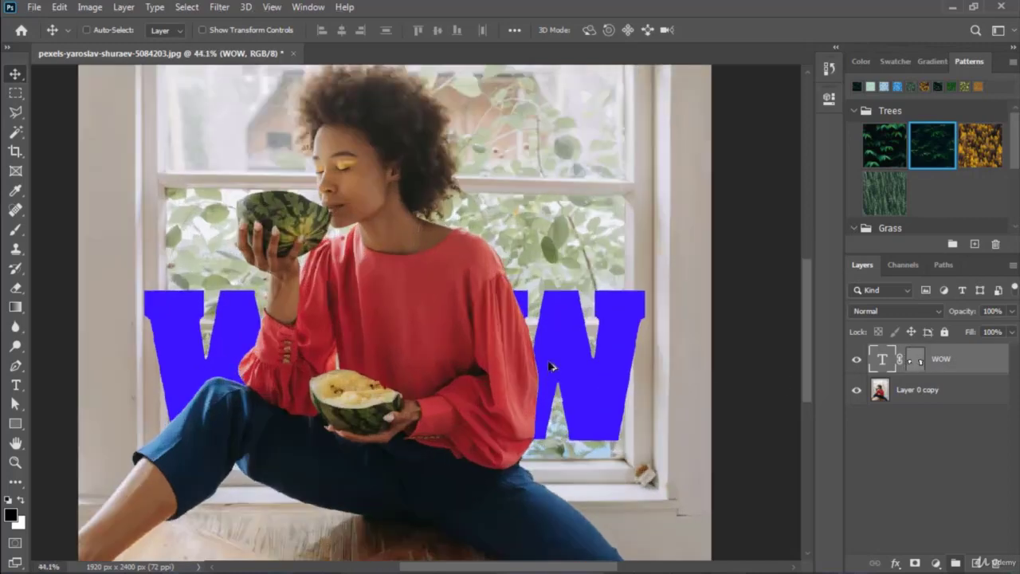
pyautogui.scroll(1, 551, 368)
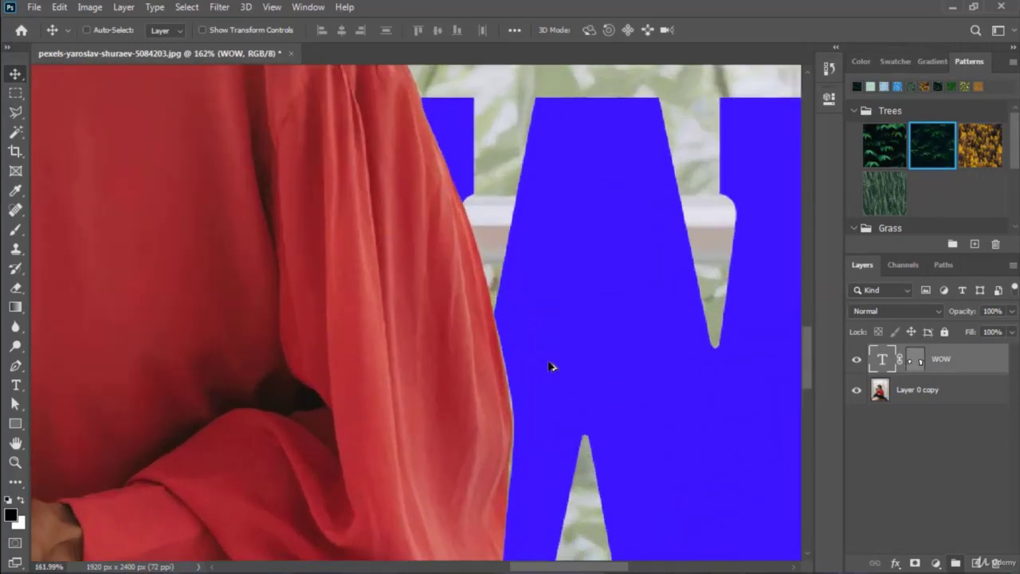
pyautogui.click(19, 406)
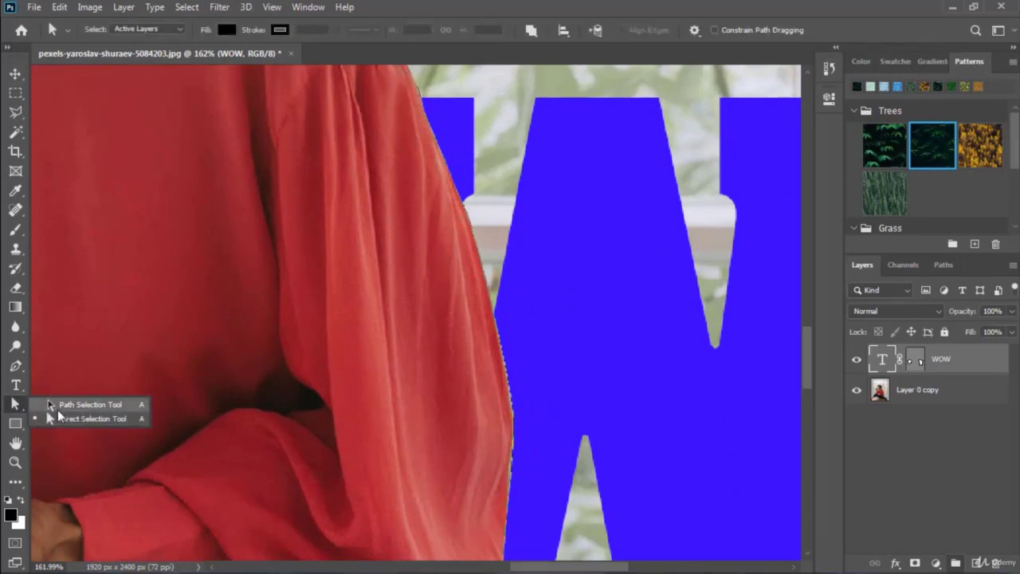
pyautogui.click(56, 419)
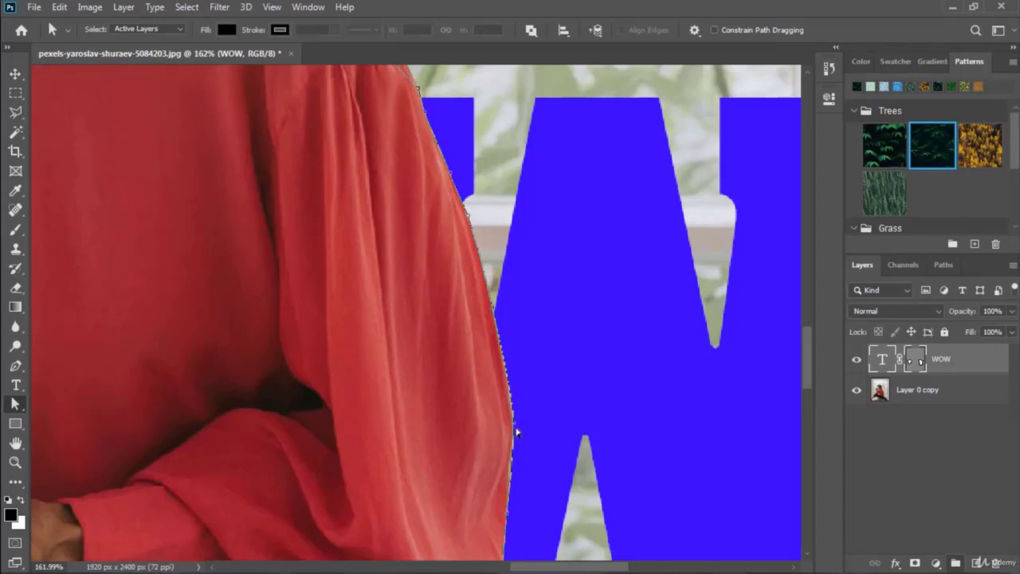
pyautogui.moveTo(518, 426); pyautogui.dragTo(481, 427)
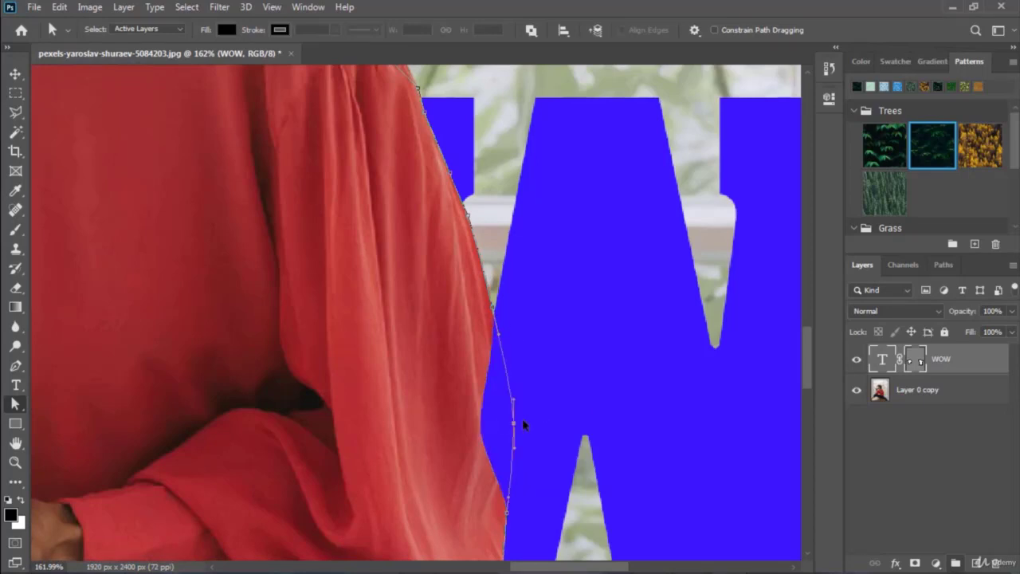
# Step: Open the WOW layer's vector mask properties and try mask densities of 75%, 37% and 74%
pyautogui.doubleClick(915, 361)
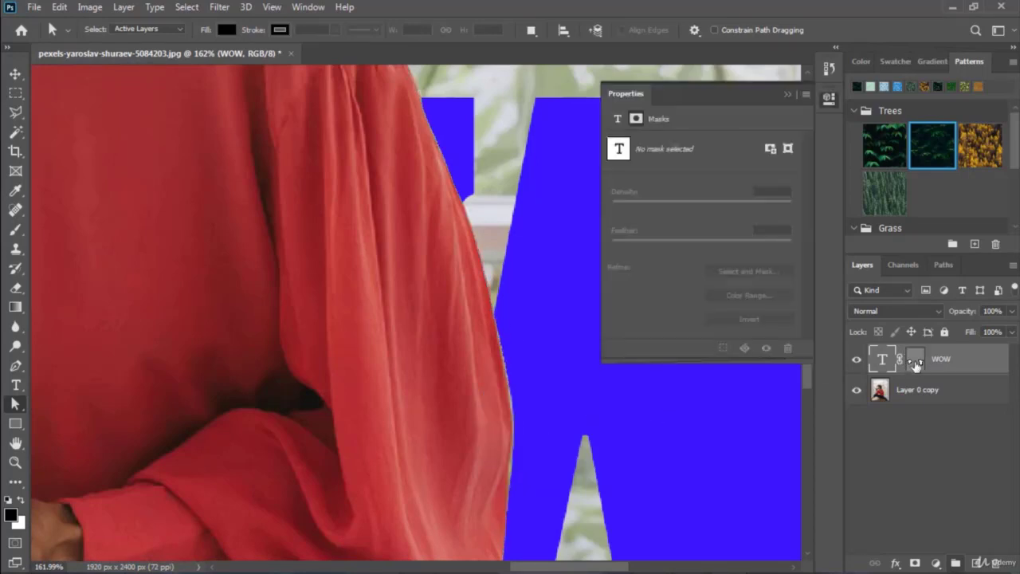
pyautogui.click(916, 362)
pyautogui.click(785, 150)
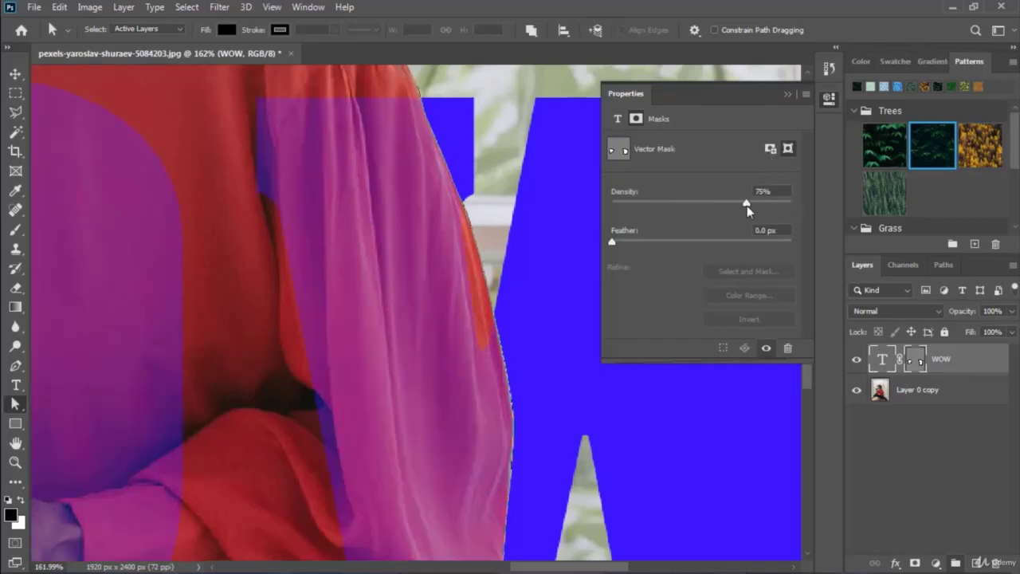
pyautogui.moveTo(747, 206); pyautogui.dragTo(678, 204)
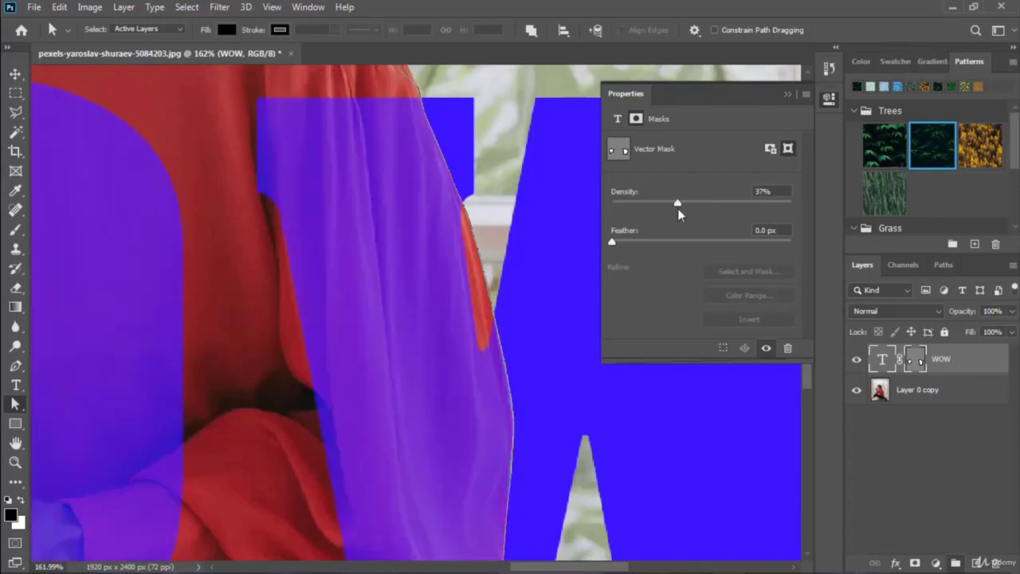
pyautogui.moveTo(678, 204); pyautogui.dragTo(735, 203)
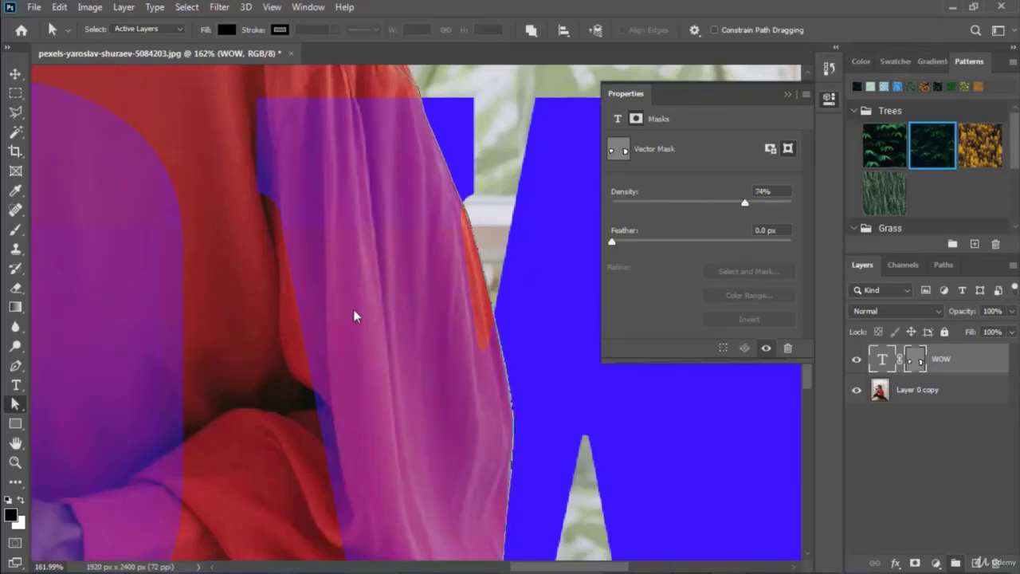
# Step: Vary the vector mask's density over the whole photo, trying 100% and ending at 46%
pyautogui.scroll(-5, 355, 316)
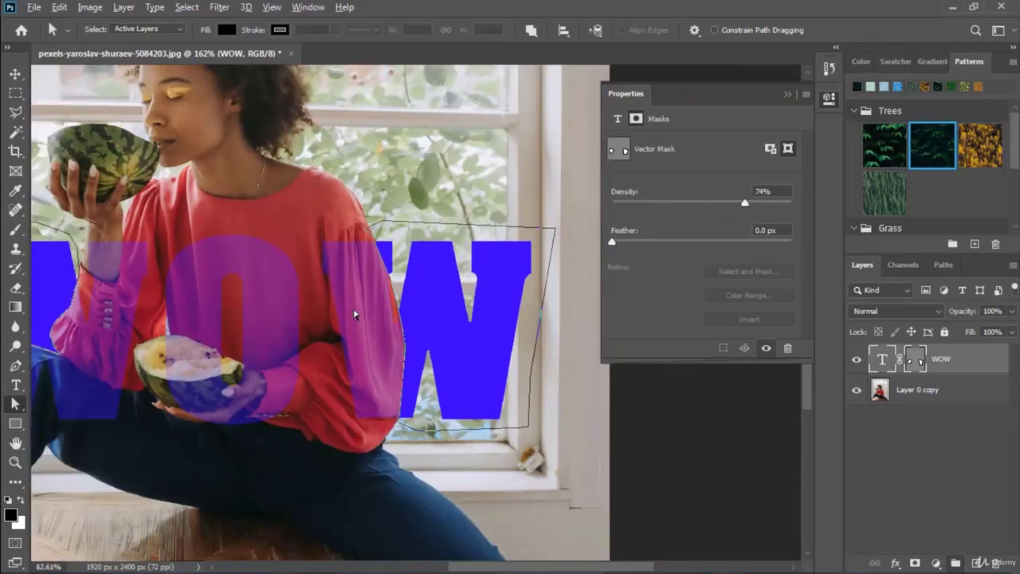
pyautogui.scroll(-3, 355, 315)
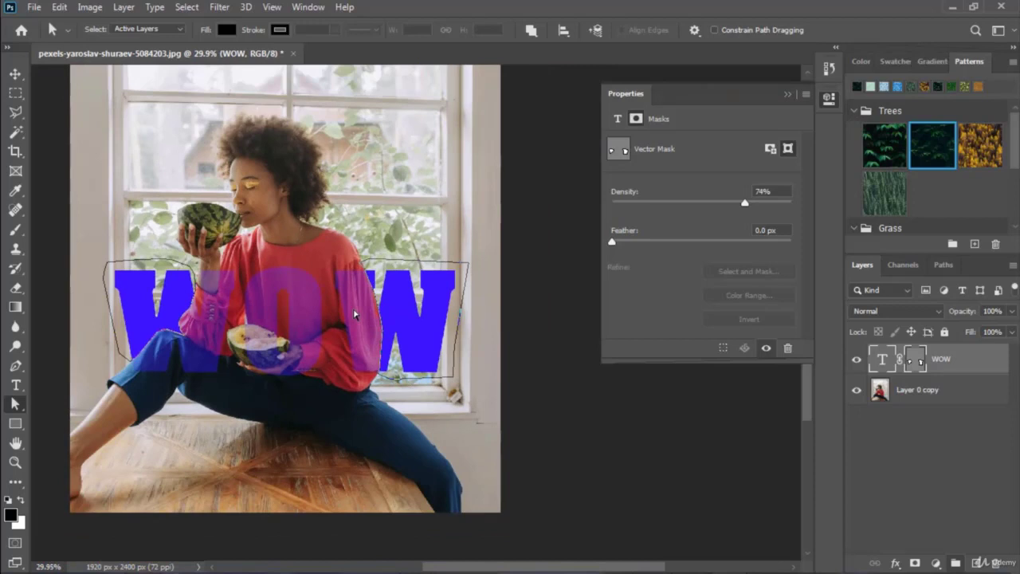
pyautogui.moveTo(744, 203); pyautogui.dragTo(703, 205)
pyautogui.moveTo(730, 203); pyautogui.dragTo(791, 202)
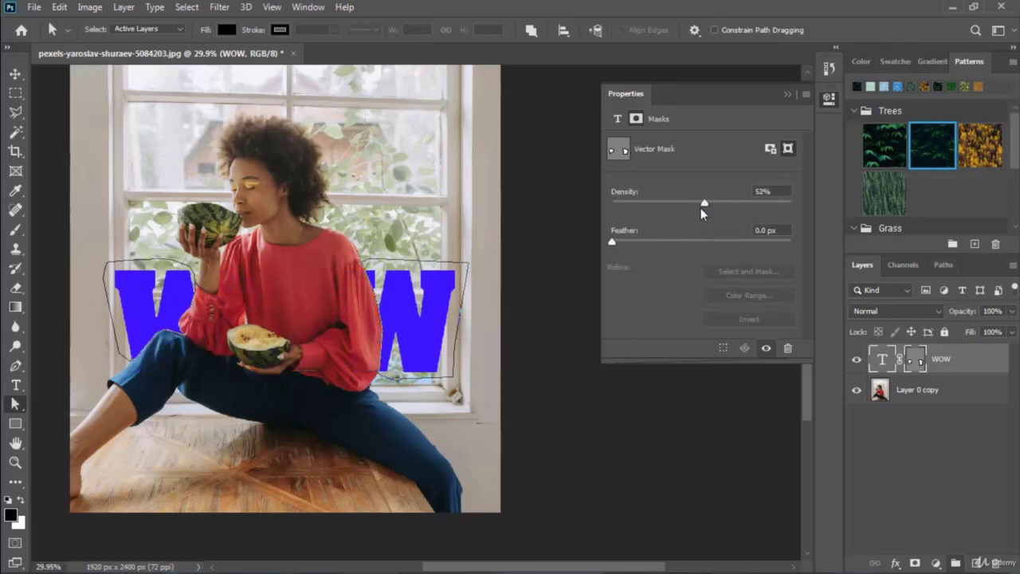
pyautogui.moveTo(703, 211); pyautogui.dragTo(695, 209)
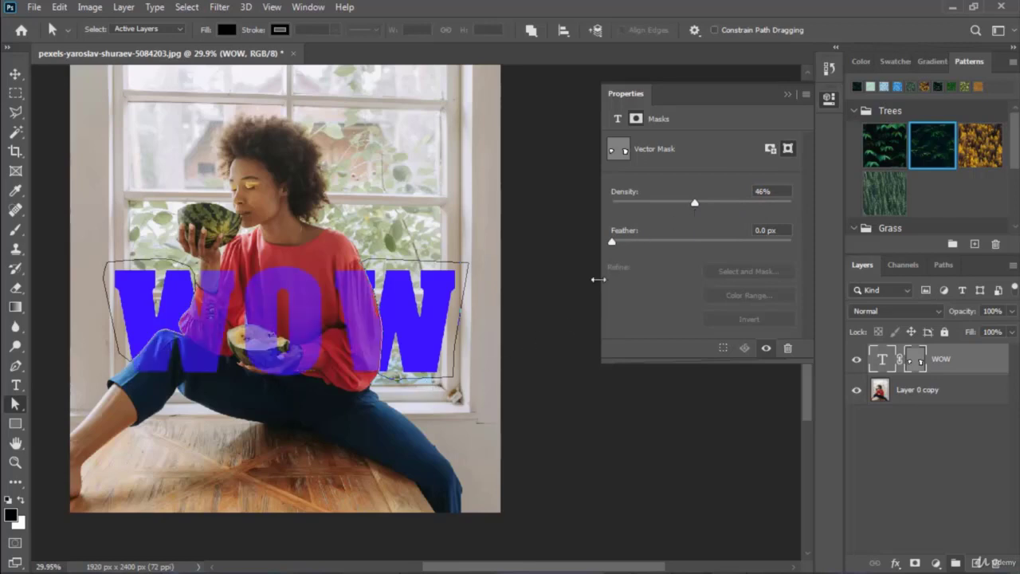
# Step: Raise the vector mask's density to 100% and soften its edge with a 9.2 px feather
pyautogui.moveTo(612, 242); pyautogui.dragTo(628, 245)
pyautogui.scroll(3, 378, 319)
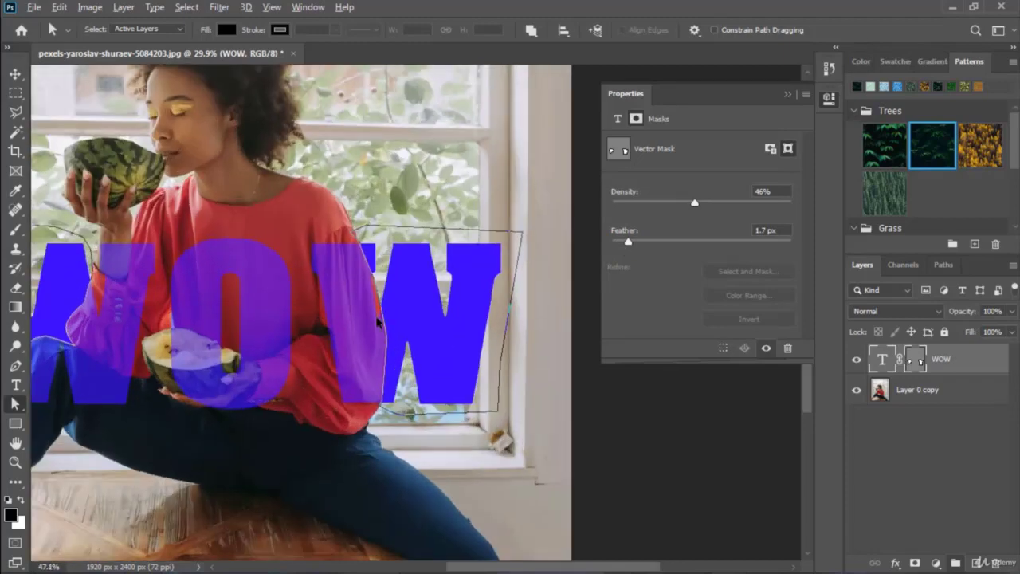
pyautogui.scroll(5, 378, 319)
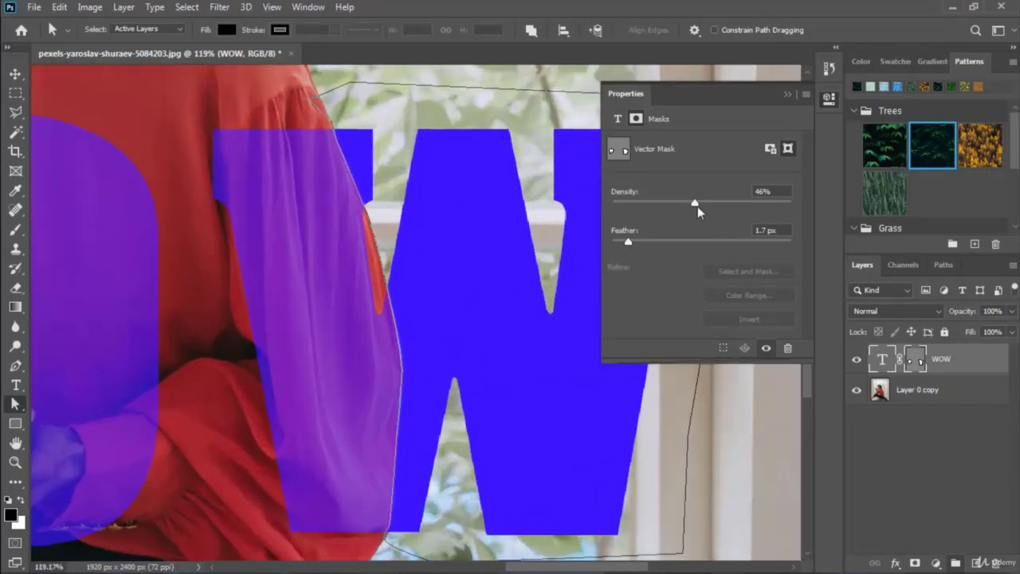
pyautogui.moveTo(696, 206); pyautogui.dragTo(727, 200)
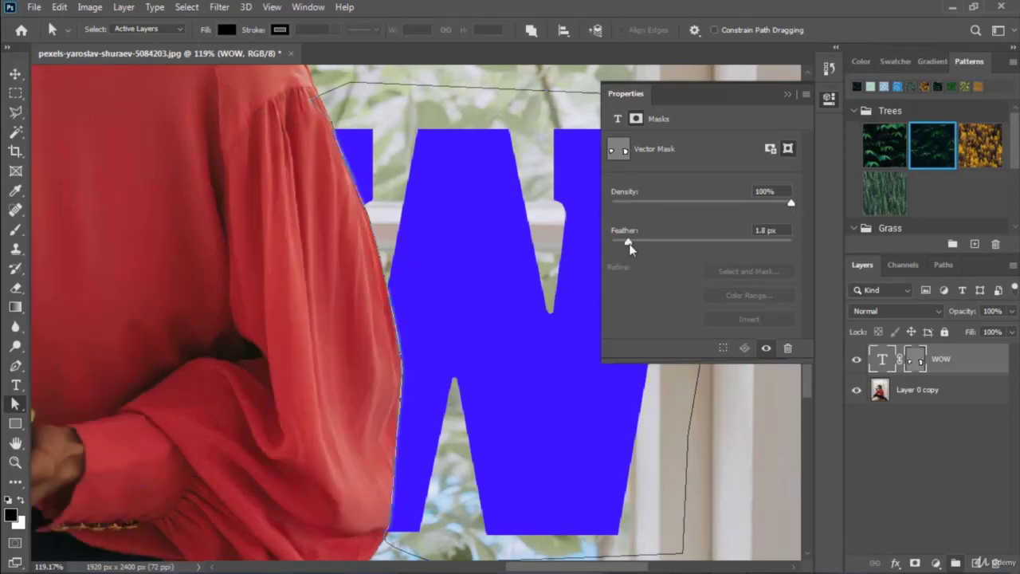
pyautogui.moveTo(675, 249); pyautogui.dragTo(688, 250)
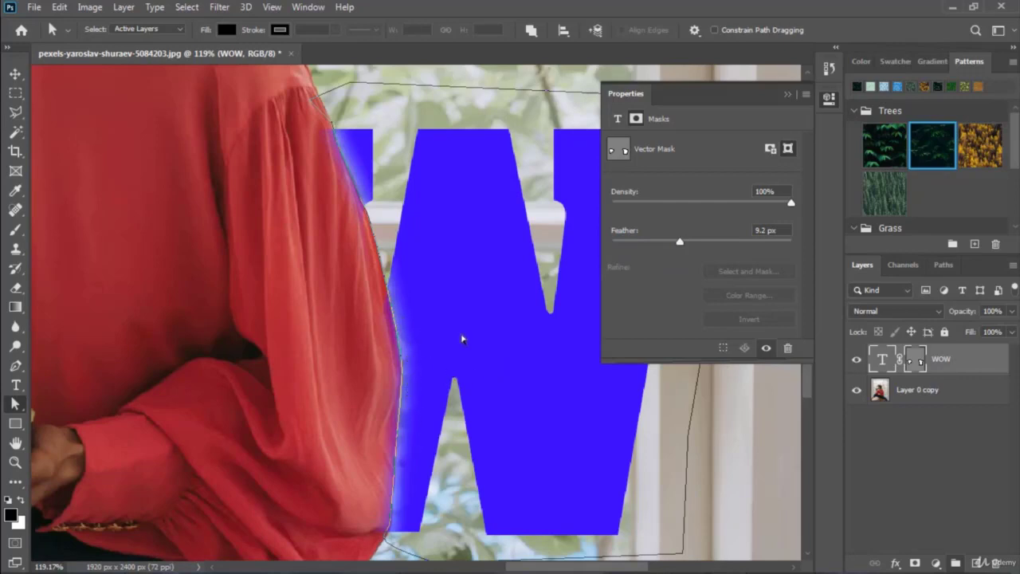
# Step: Lower the feathered vector mask's density to 51% and inspect the effect across the photo
pyautogui.moveTo(791, 204); pyautogui.dragTo(705, 206)
pyautogui.scroll(-17, 315, 320)
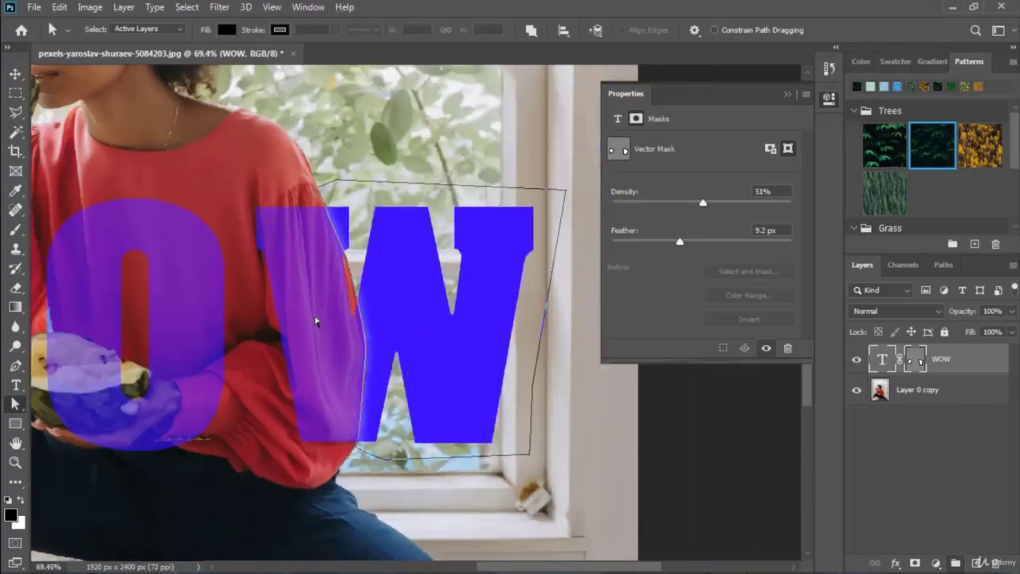
pyautogui.scroll(2, 315, 320)
pyautogui.scroll(1, 315, 321)
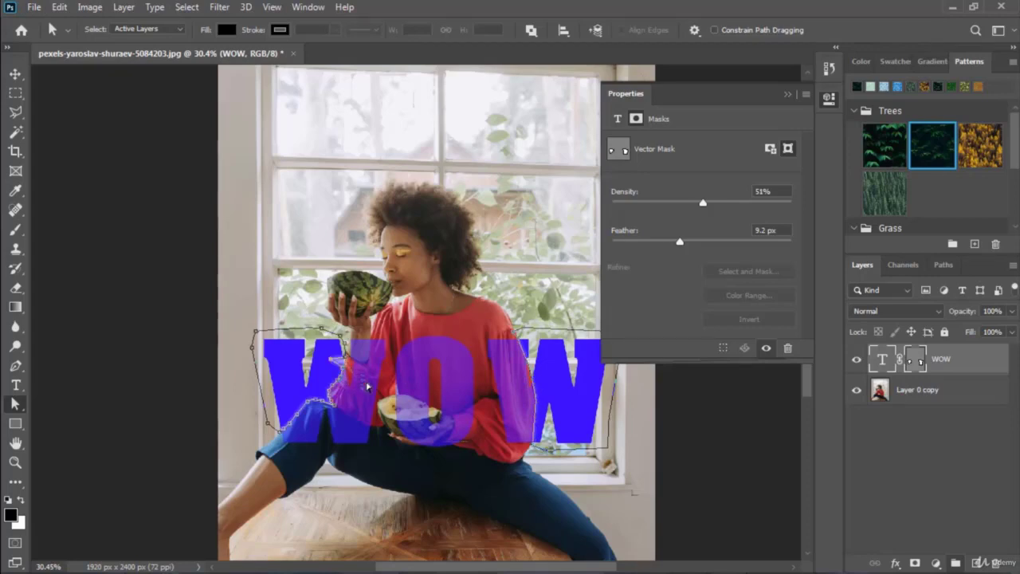
# Step: Collapse the mask properties, switch to the Move tool and undock the photo into a floating window
pyautogui.click(448, 392)
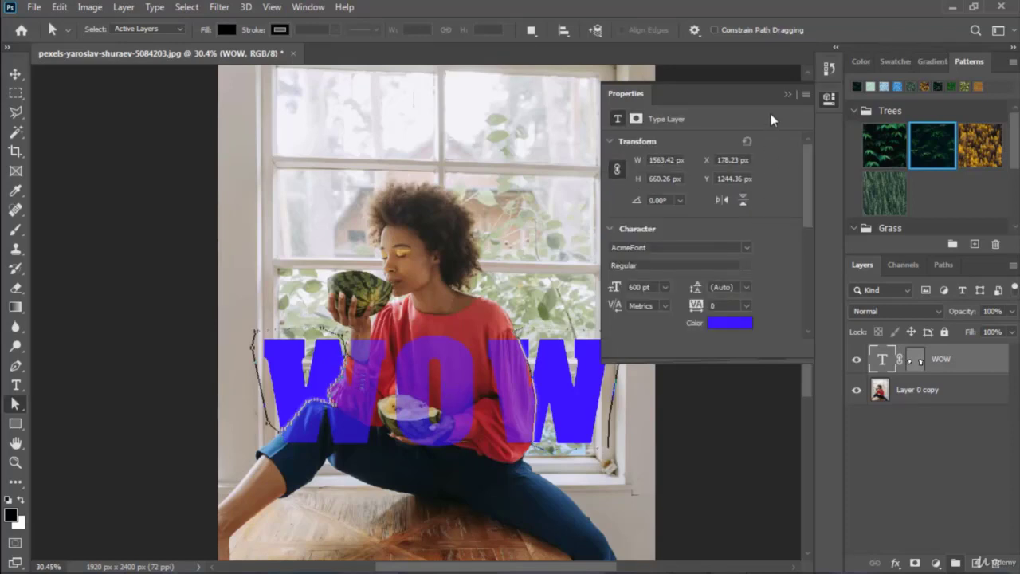
pyautogui.click(786, 94)
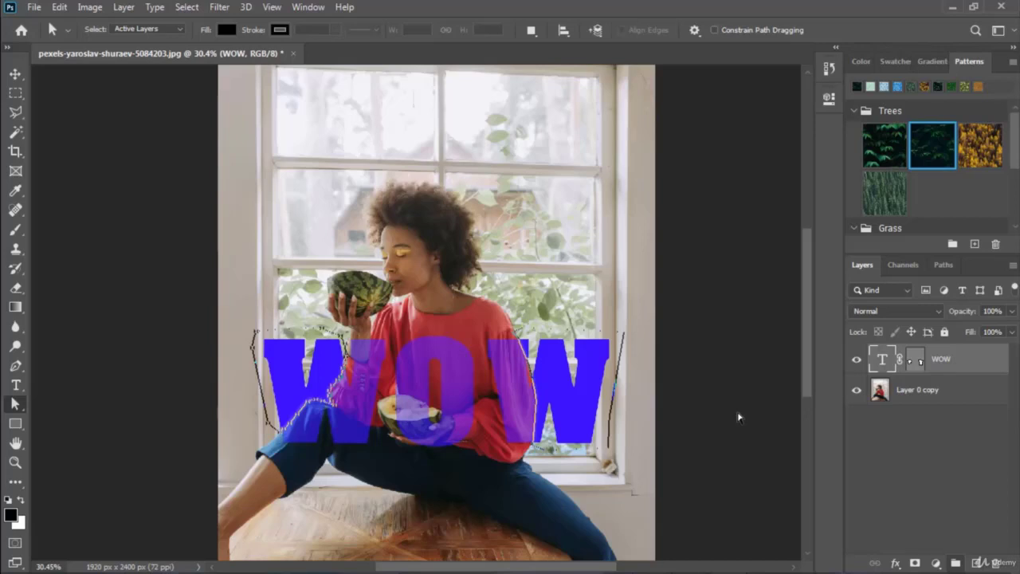
pyautogui.click(15, 76)
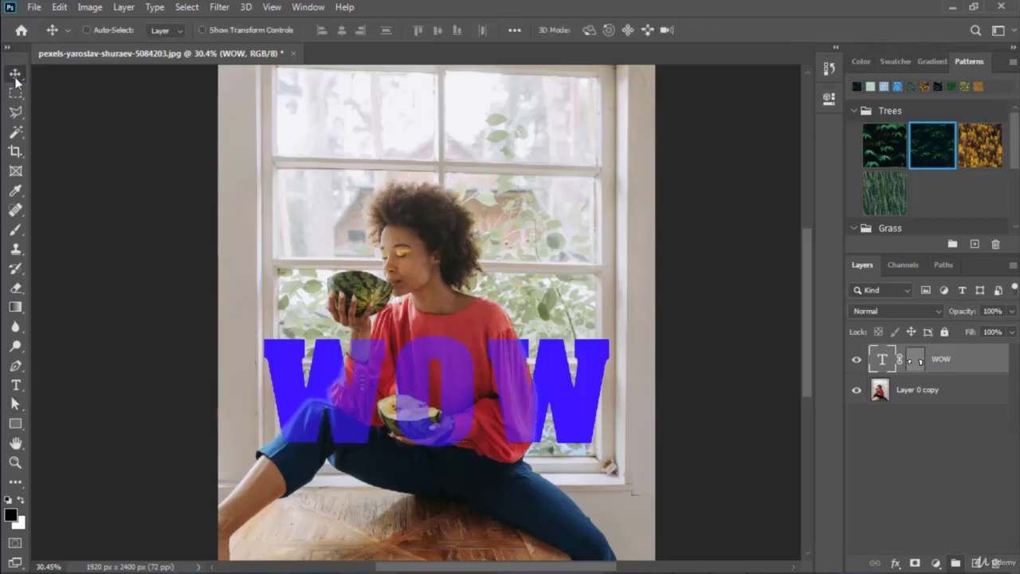
pyautogui.moveTo(134, 57); pyautogui.dragTo(328, 97)
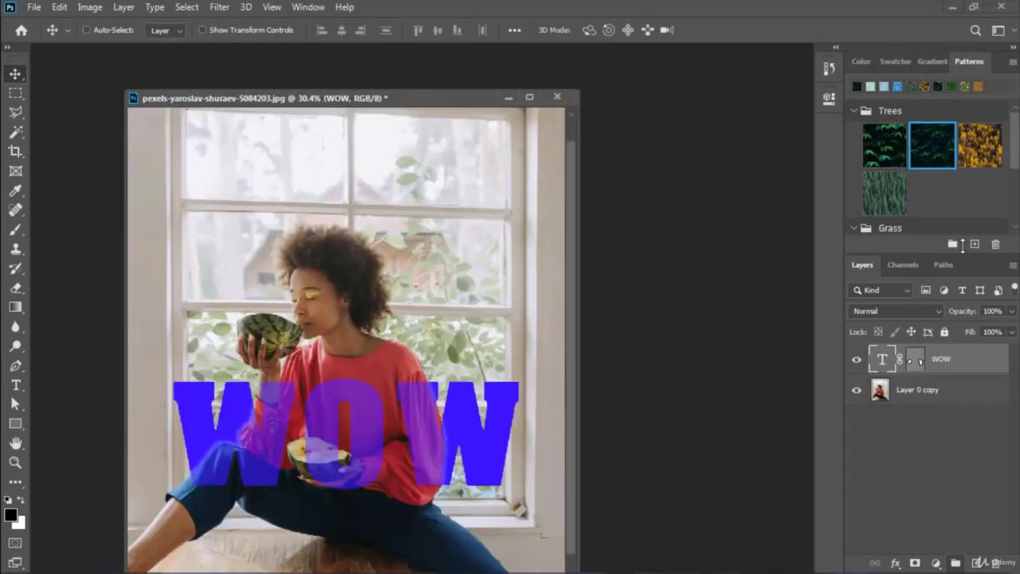
# Step: Delete the vector mask from the WOW text layer and remove the text layer itself
pyautogui.click(943, 265)
pyautogui.click(868, 266)
pyautogui.click(995, 563)
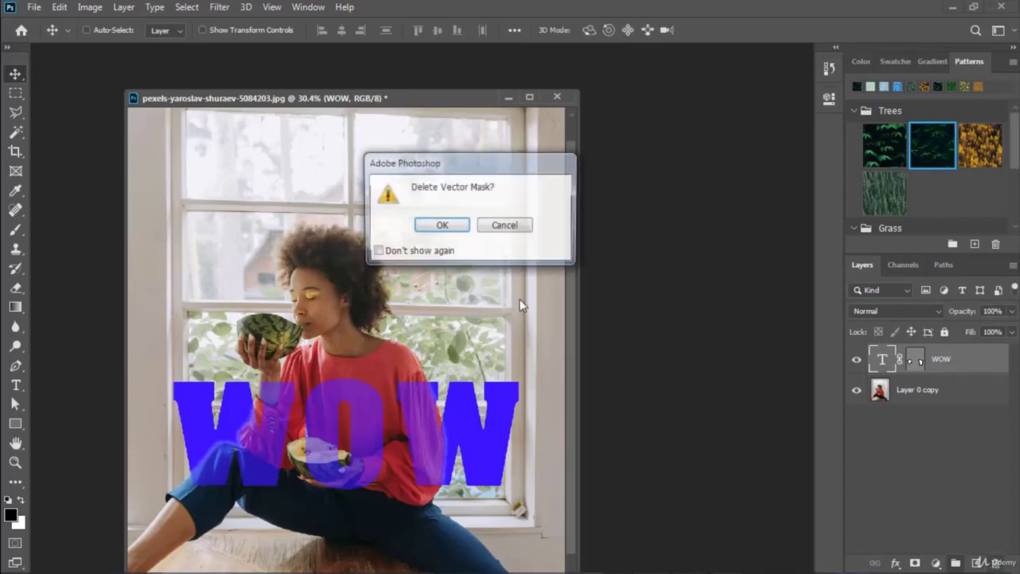
pyautogui.click(450, 229)
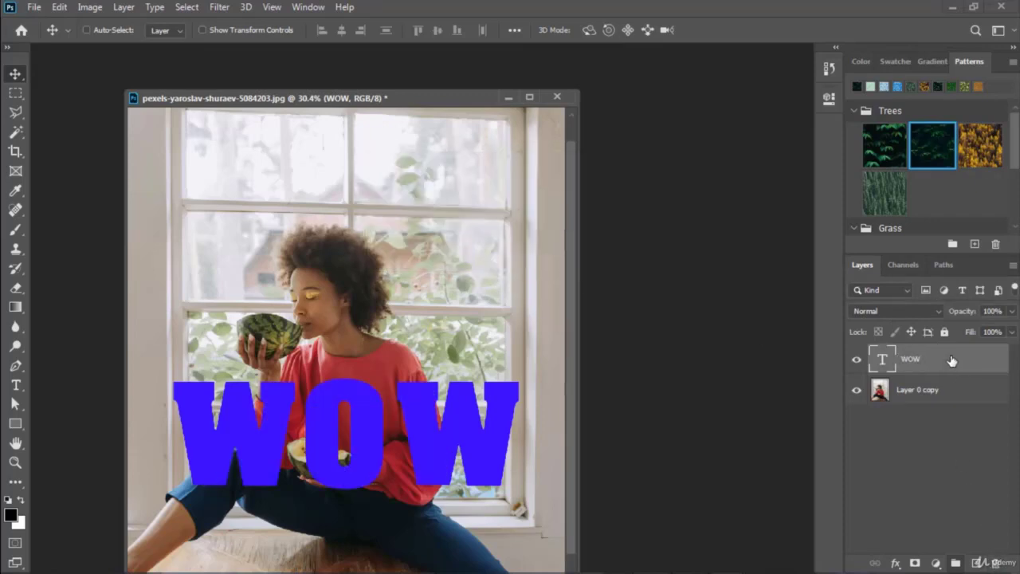
pyautogui.click(994, 564)
pyautogui.click(442, 227)
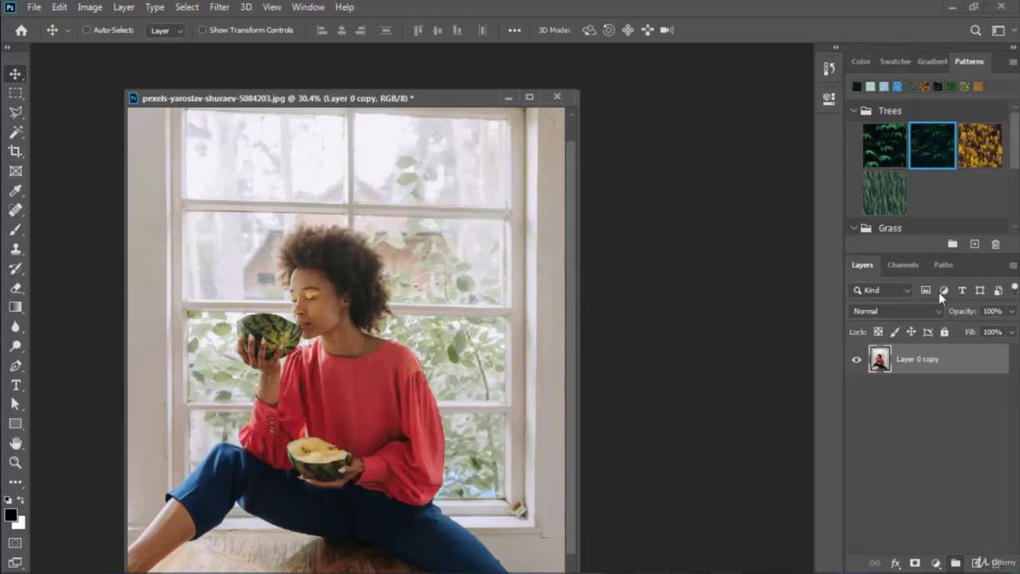
# Step: Load the work path's two outlines as a selection on the photo layer
pyautogui.click(944, 264)
pyautogui.click(885, 297)
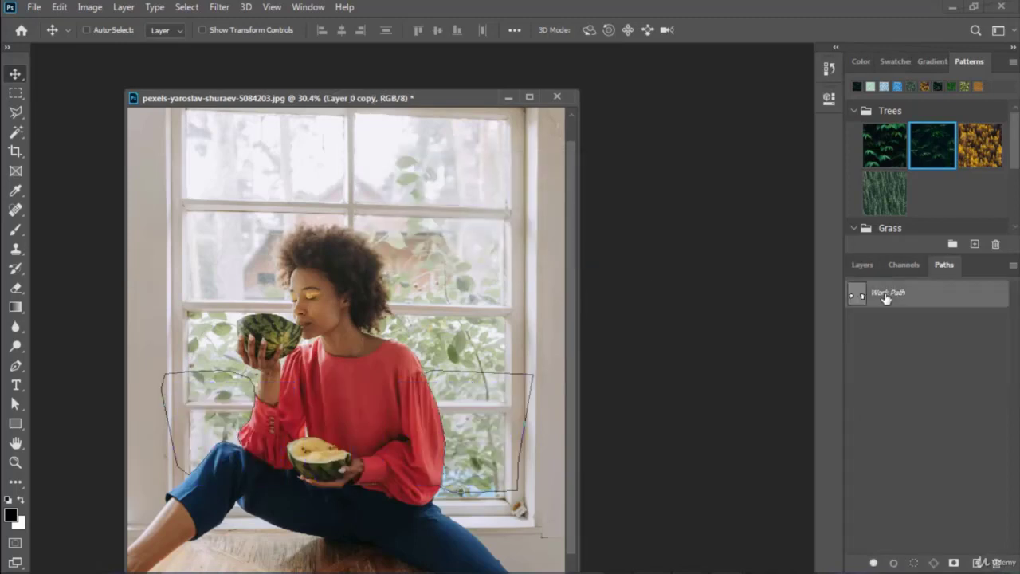
pyautogui.click(871, 265)
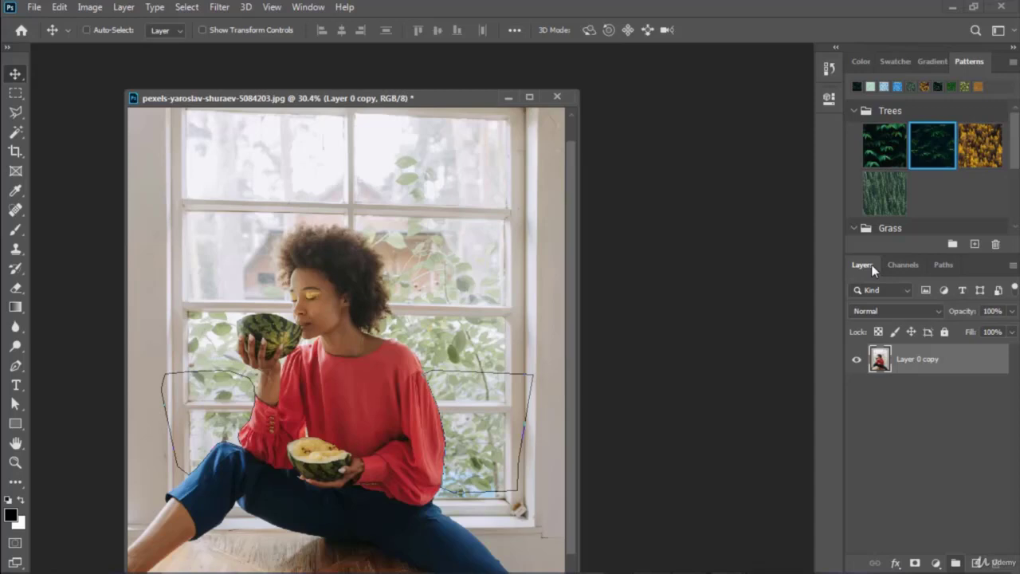
pyautogui.click(942, 264)
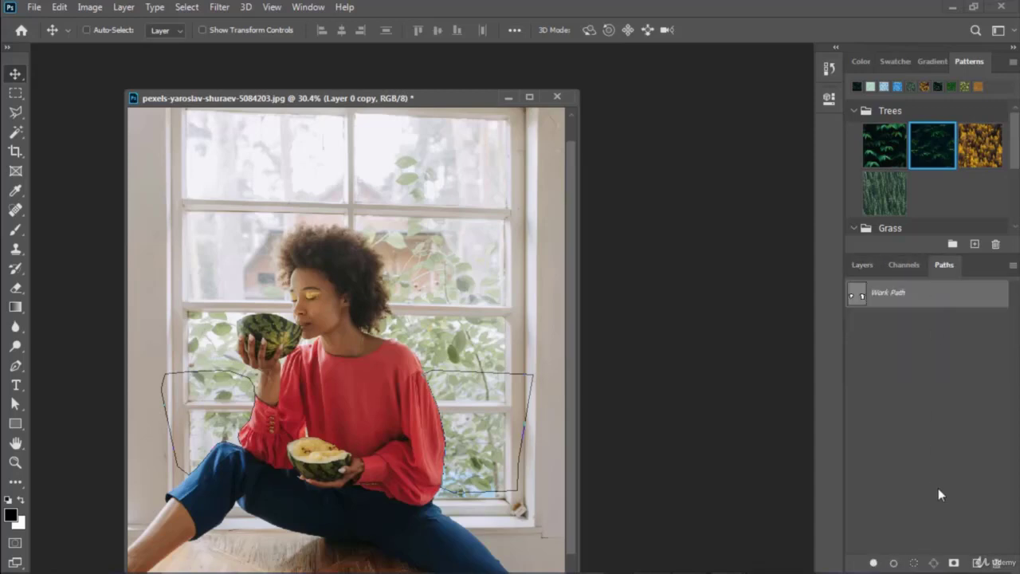
pyautogui.click(915, 565)
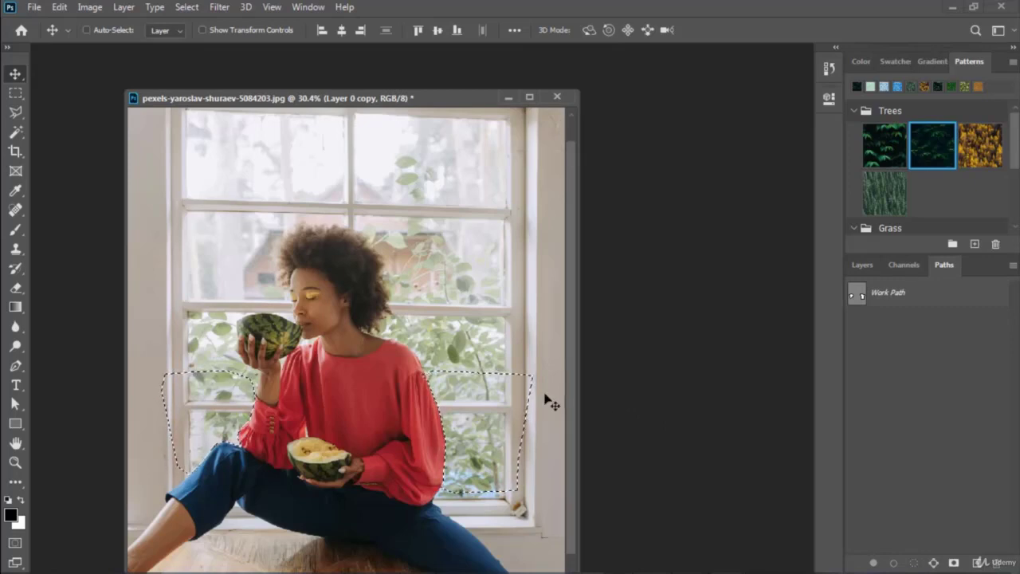
# Step: Set the foreground color to a light grey sampled from the window in the photo
pyautogui.click(10, 515)
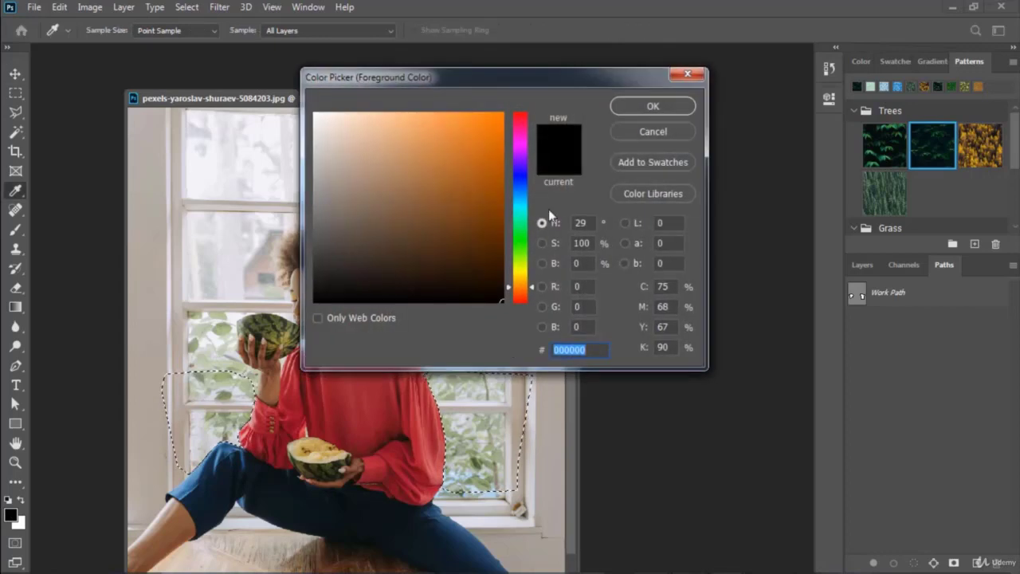
pyautogui.click(467, 423)
pyautogui.click(662, 110)
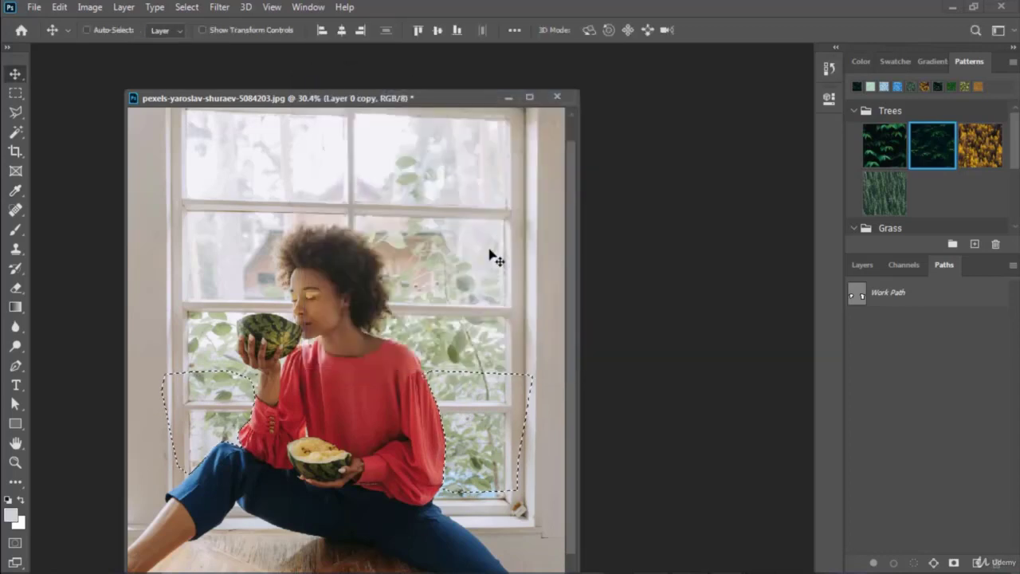
# Step: Fill the selected areas on the photo layer with the light grey foreground color and deselect
pyautogui.hotkey('alt', 'BackSpace')
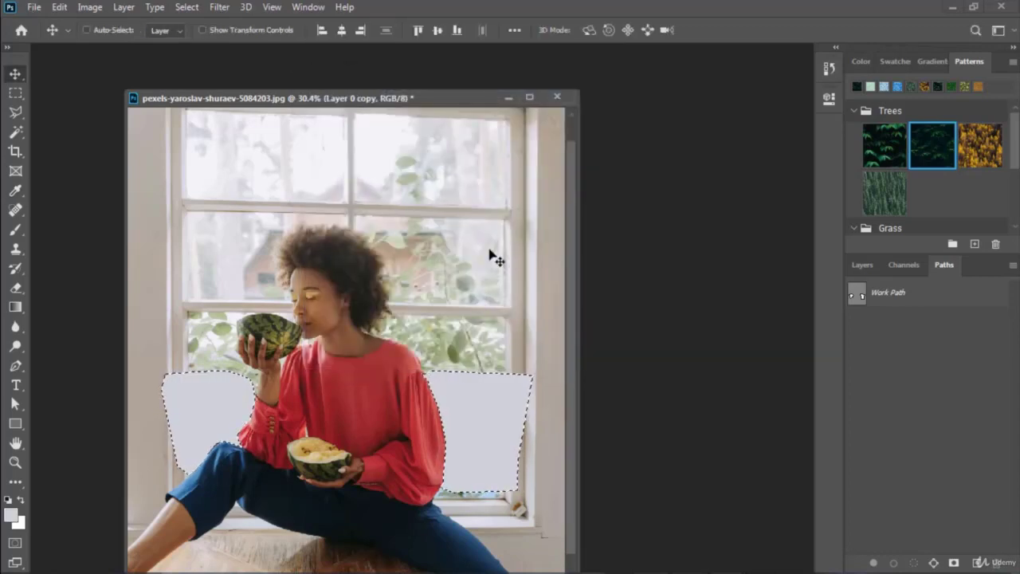
pyautogui.hotkey('ctrl', 'd')
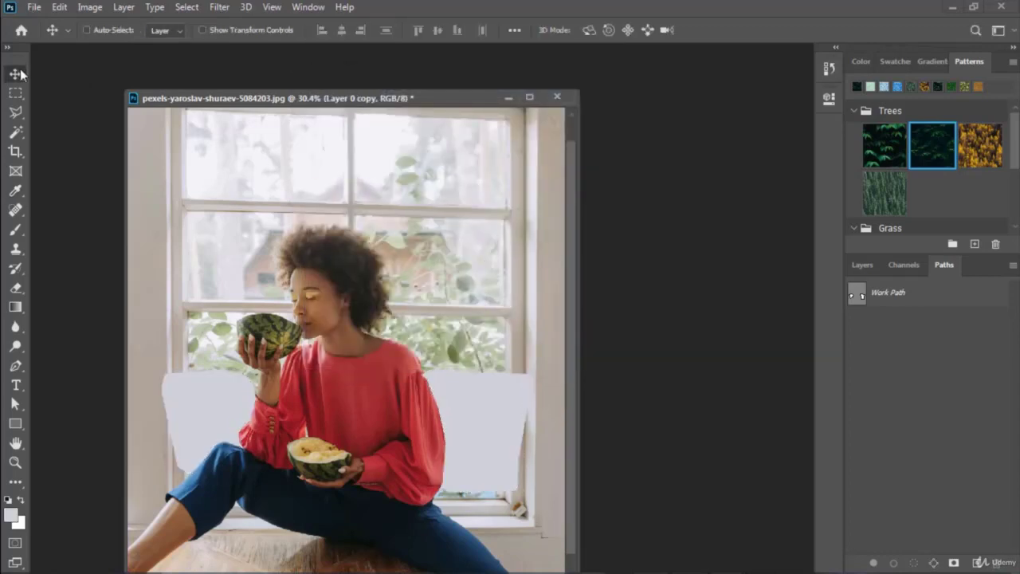
# Step: Add a new layer above the photo and select a very thin horizontal strip across the upper window panes
pyautogui.click(863, 265)
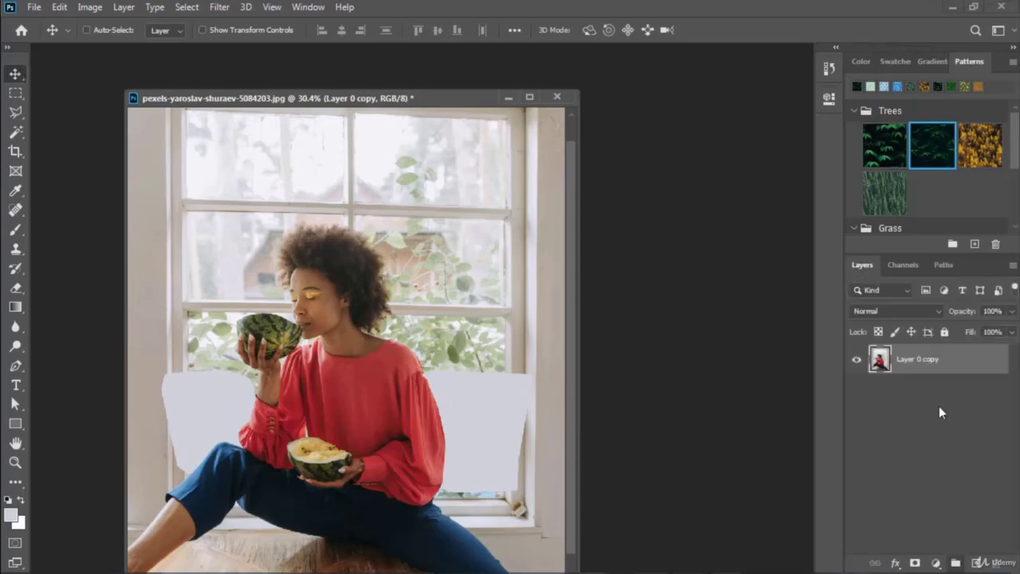
pyautogui.click(974, 562)
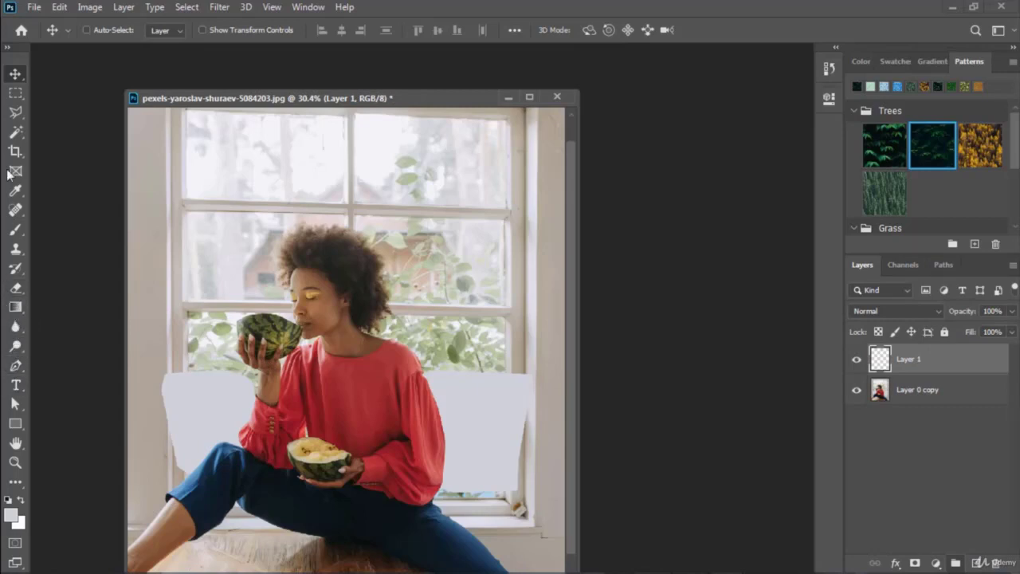
pyautogui.click(15, 92)
pyautogui.moveTo(161, 167); pyautogui.dragTo(602, 167)
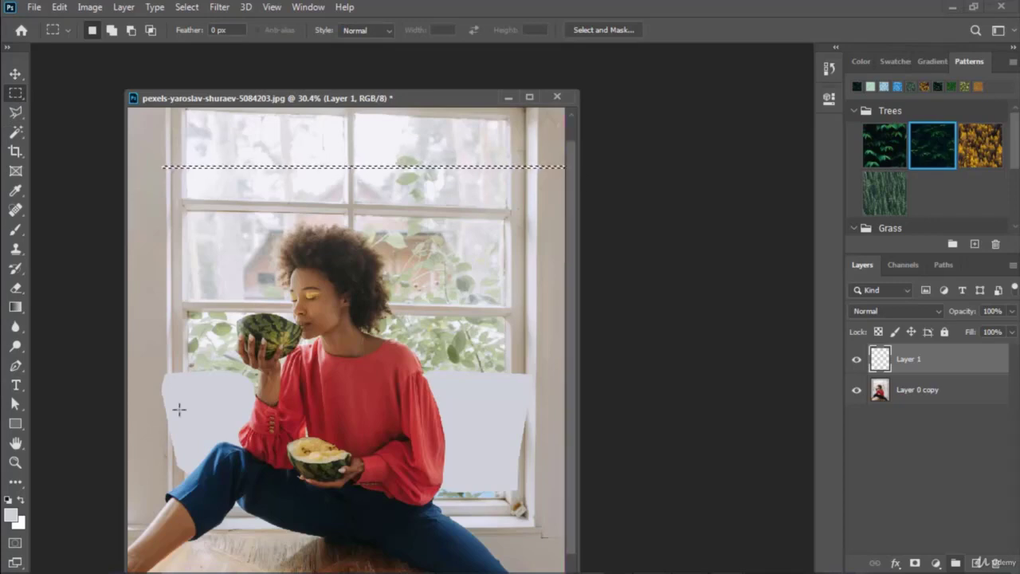
# Step: Set the foreground color to a pure blue, fill the thin strip selection with it and deselect
pyautogui.click(11, 514)
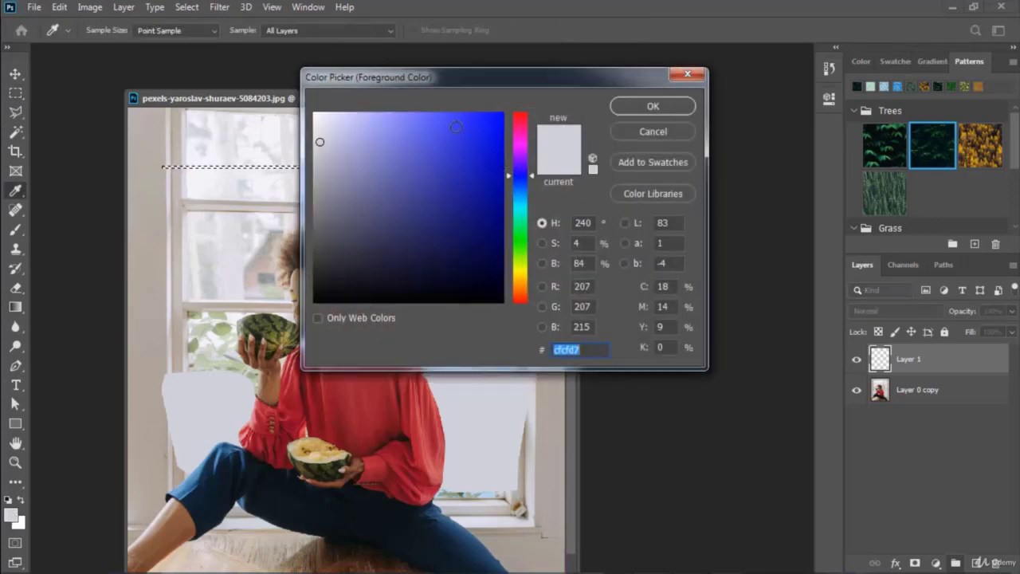
pyautogui.write('2f2fef')
pyautogui.moveTo(490, 114); pyautogui.dragTo(503, 112)
pyautogui.click(652, 106)
pyautogui.hotkey('alt', 'Delete')
pyautogui.hotkey('ctrl', 'd')
pyautogui.click(15, 73)
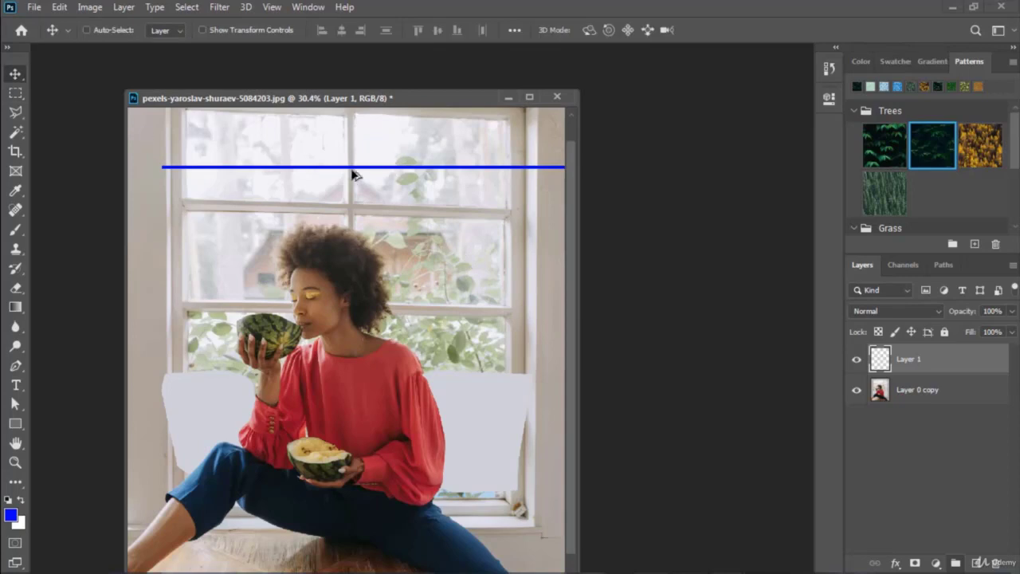
# Step: Duplicate the blue strip directly below itself and fill the copy with yellow from the RGB swatches
pyautogui.scroll(6, 347, 170)
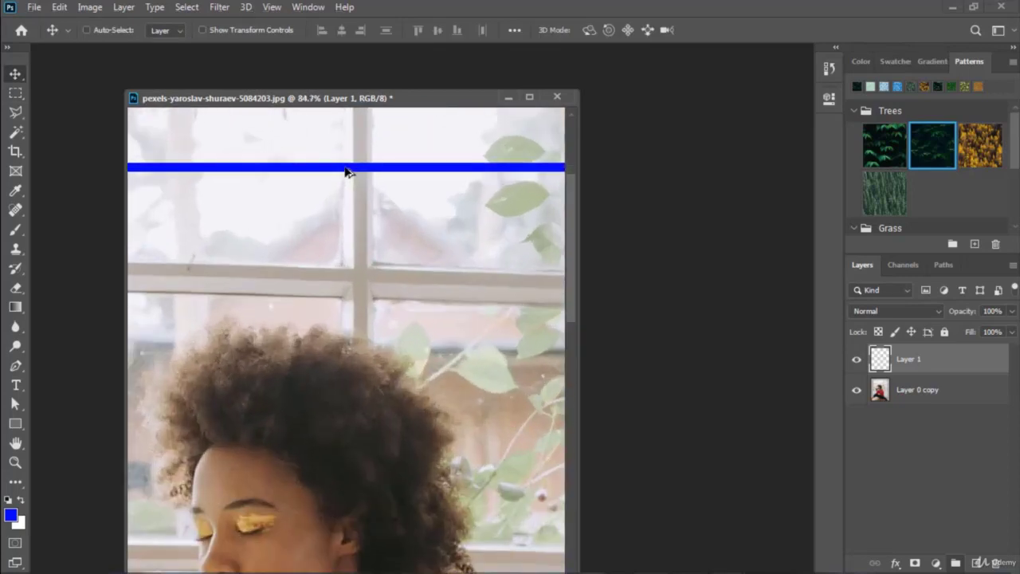
pyautogui.moveTo(346, 170); pyautogui.dragTo(347, 185)
pyautogui.keyDown('ctrl'); pyautogui.click(879, 358); pyautogui.keyUp('ctrl')
pyautogui.click(898, 61)
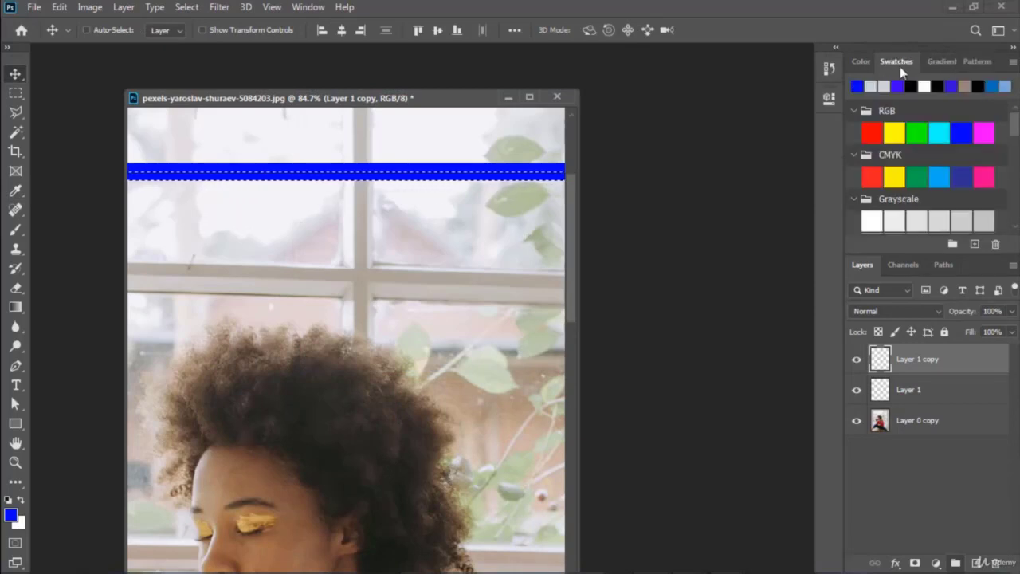
pyautogui.click(894, 132)
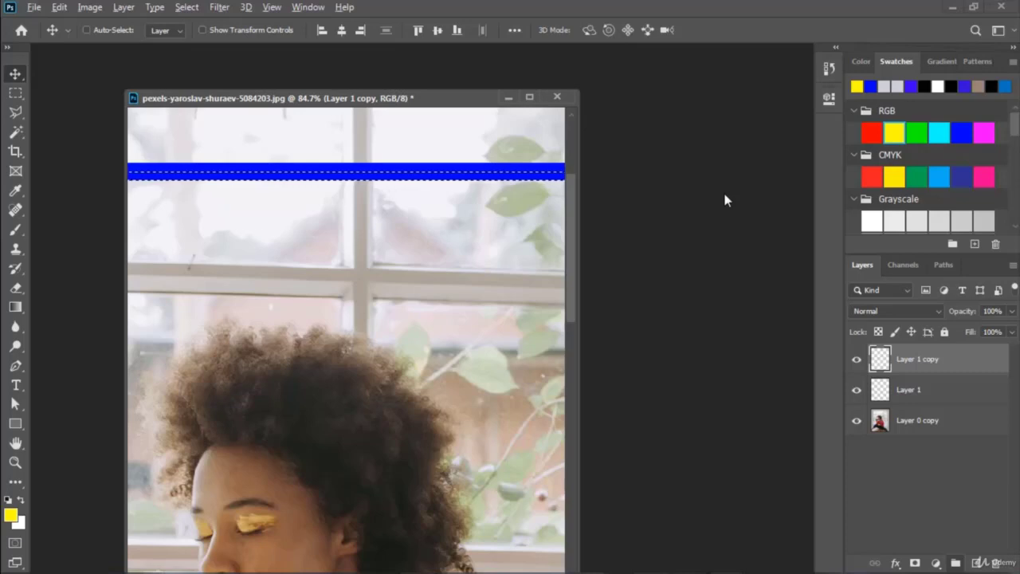
pyautogui.hotkey('alt', 'BackSpace')
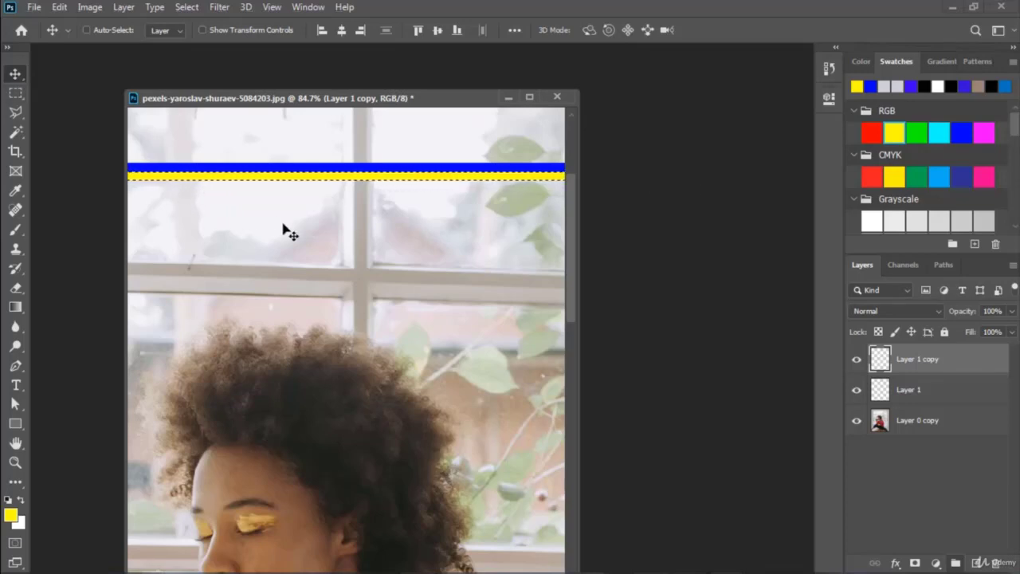
pyautogui.hotkey('ctrl', 'd')
# Step: Duplicate the yellow strip directly below itself and fill the copy with magenta from the RGB swatches
pyautogui.keyDown('alt'); pyautogui.moveTo(344, 183); pyautogui.dragTo(346, 193); pyautogui.keyUp('alt')
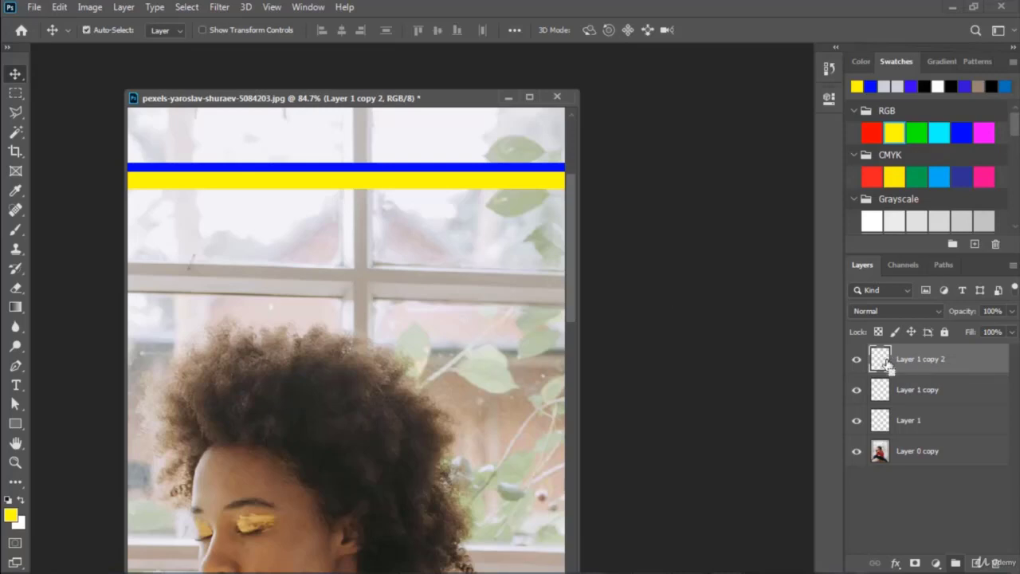
pyautogui.keyDown('ctrl'); pyautogui.click(882, 360); pyautogui.keyUp('ctrl')
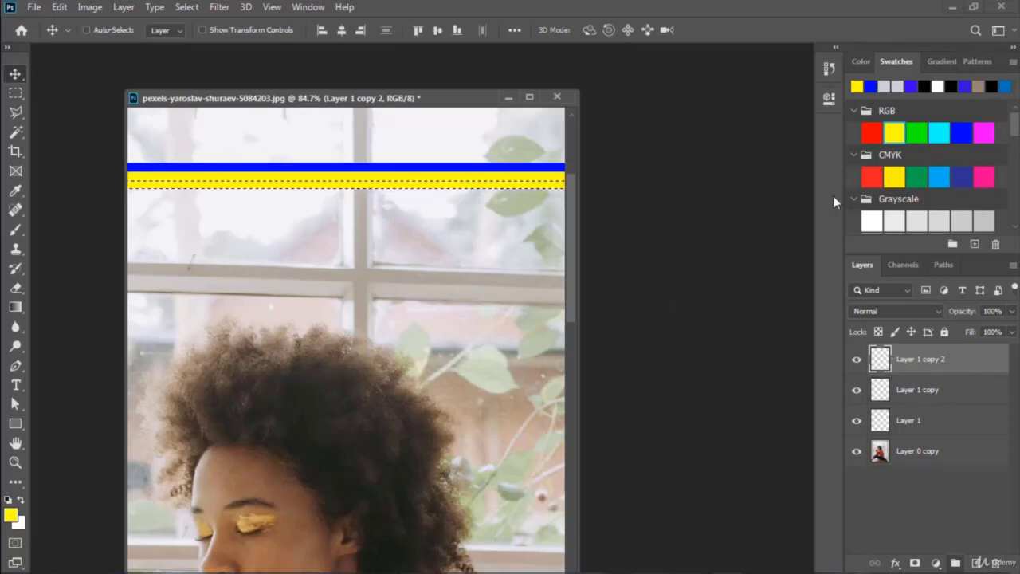
pyautogui.click(985, 131)
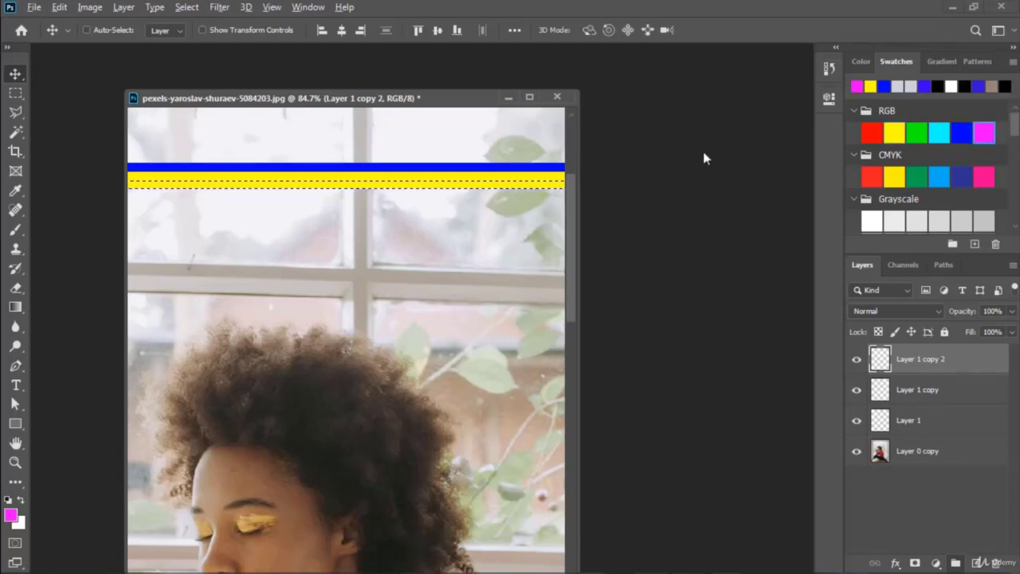
pyautogui.hotkey('alt', 'BackSpace')
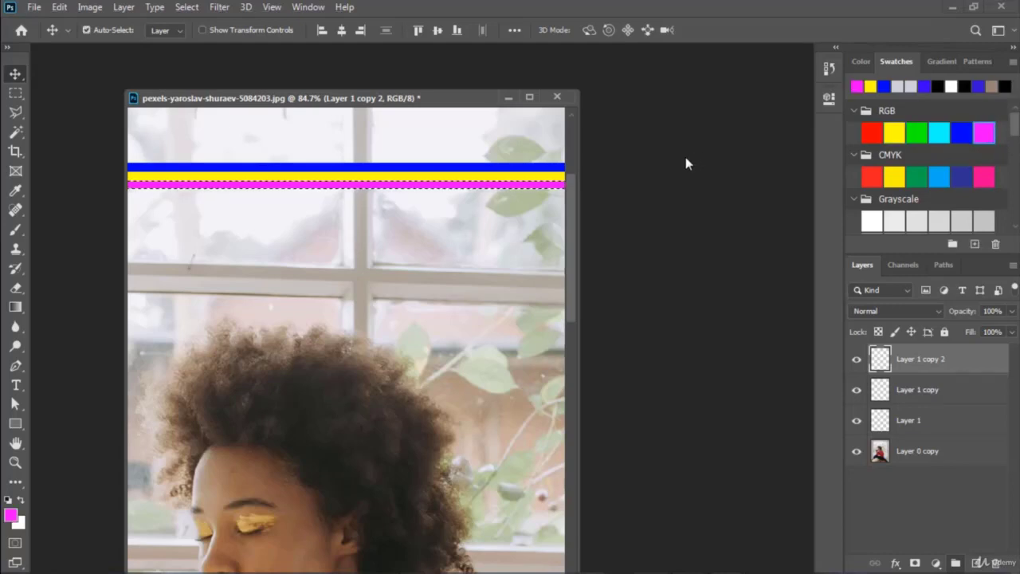
pyautogui.hotkey('ctrl', 'd')
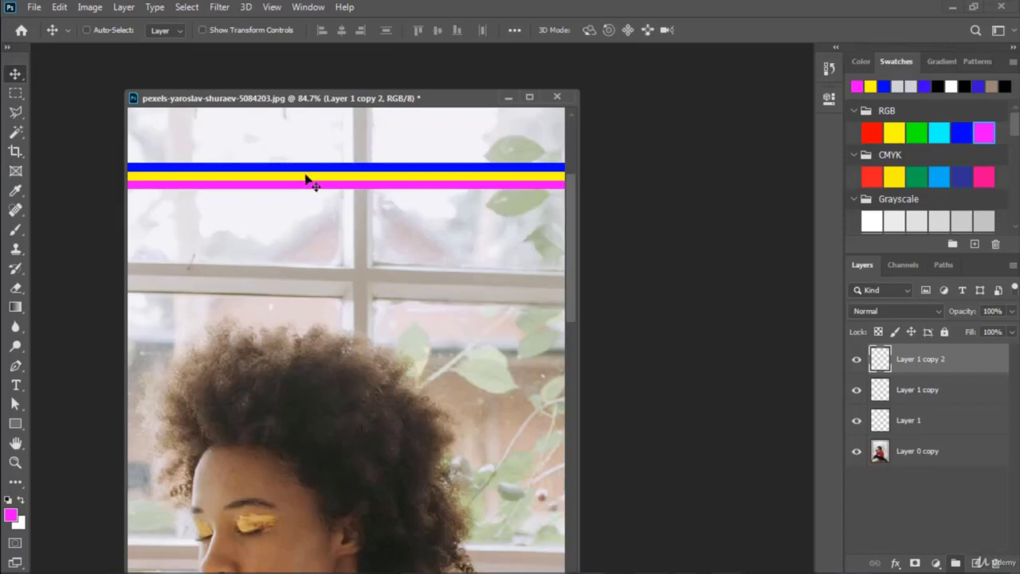
# Step: Merge the blue, yellow and magenta strip layers into a single layer
pyautogui.keyDown('shift'); pyautogui.click(919, 427); pyautogui.keyUp('shift')
pyautogui.press('ctrl')
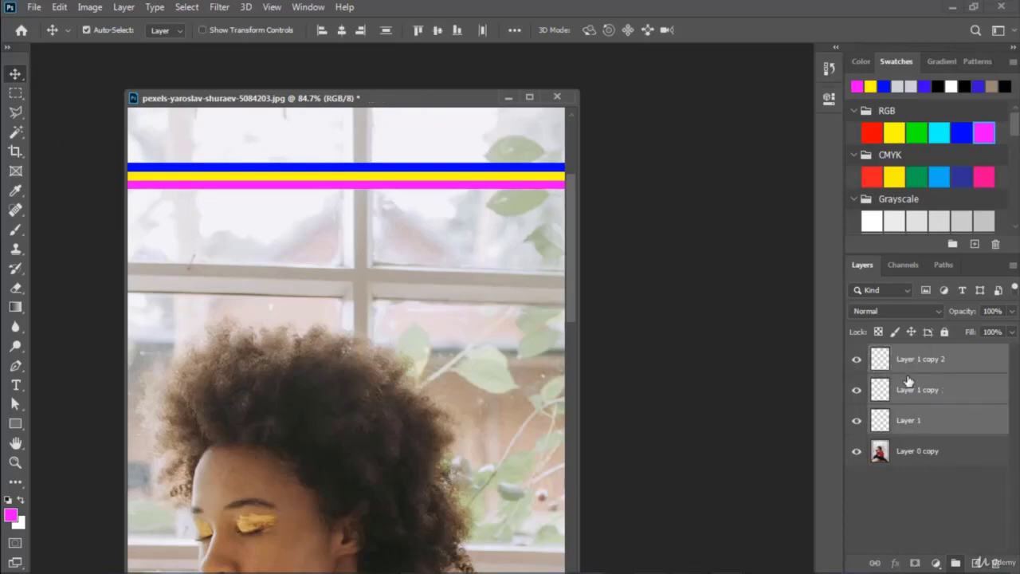
pyautogui.hotkey('ctrl', 'e')
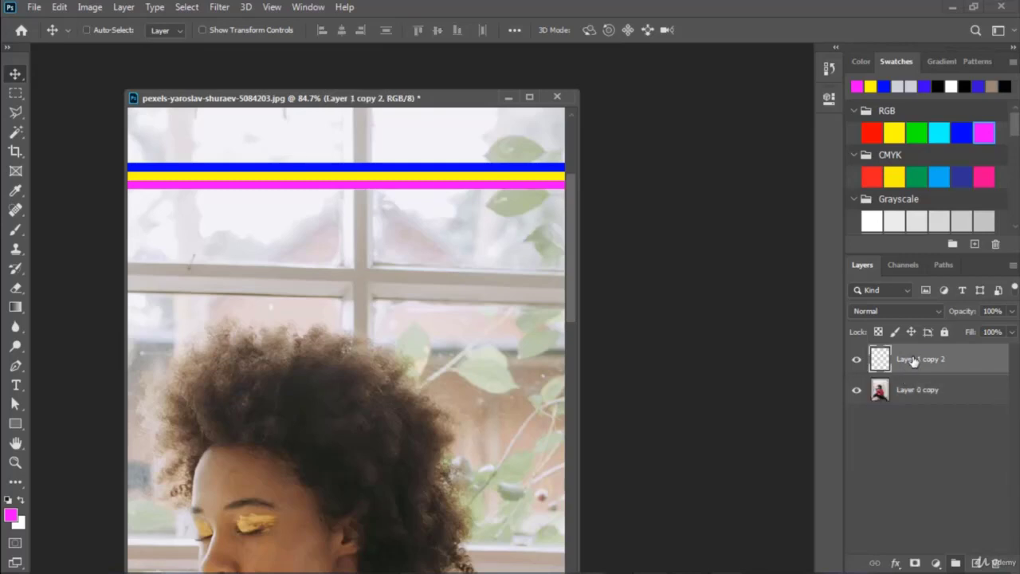
# Step: Duplicate the three-color strip layer twice, stacking the copies directly below it, and merge the three layers
pyautogui.moveTo(333, 200); pyautogui.dragTo(357, 257)
pyautogui.keyDown('shift'); pyautogui.click(909, 420); pyautogui.keyUp('shift')
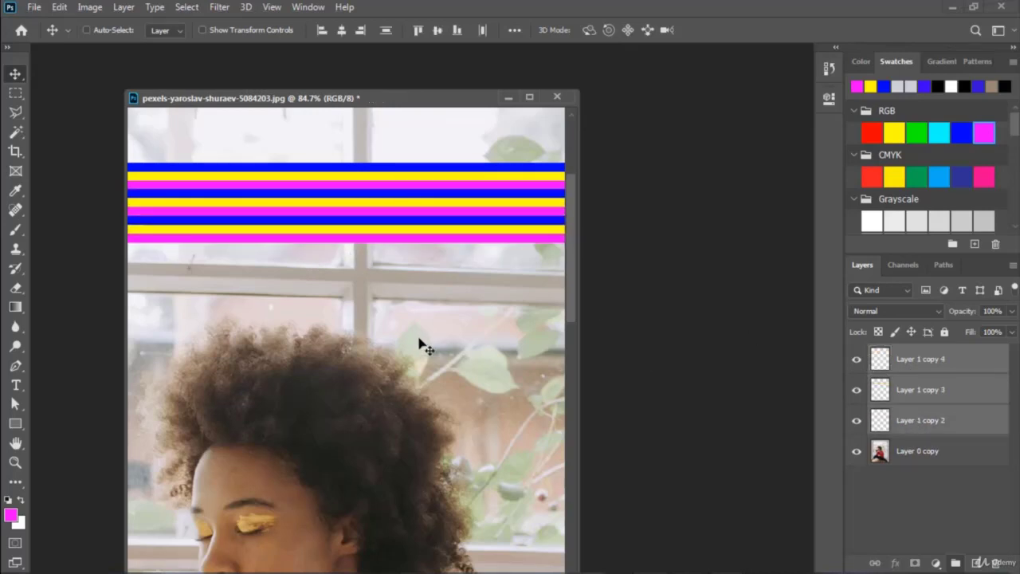
pyautogui.hotkey('ctrl', 'e')
# Step: Duplicate the striped block four times in a continuous stack down the photo and merge all the stripe layers
pyautogui.moveTo(353, 197); pyautogui.dragTo(358, 366)
pyautogui.moveTo(356, 415); pyautogui.dragTo(354, 517)
pyautogui.keyDown('shift'); pyautogui.click(899, 483); pyautogui.keyUp('shift')
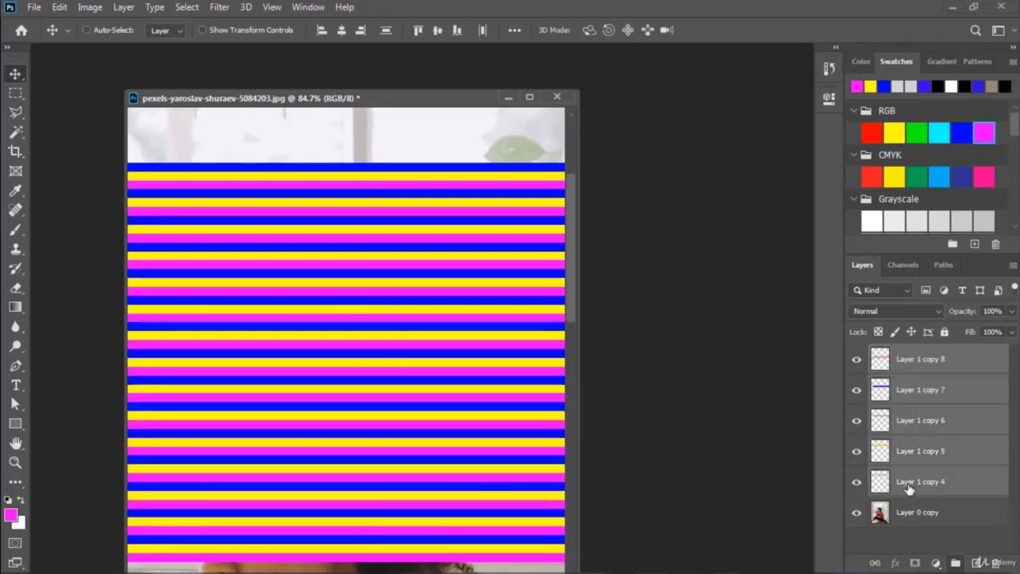
pyautogui.hotkey('ctrl', 'e')
# Step: Move the merged stripes down over the woman's torso so they cover the grey areas on both sides
pyautogui.scroll(-6, 289, 311)
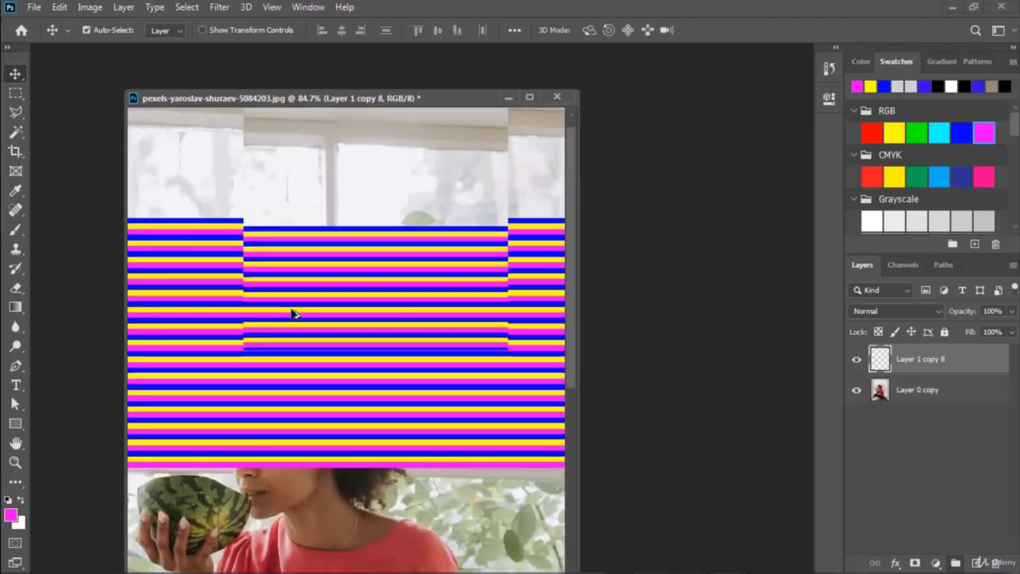
pyautogui.moveTo(361, 288); pyautogui.dragTo(358, 402)
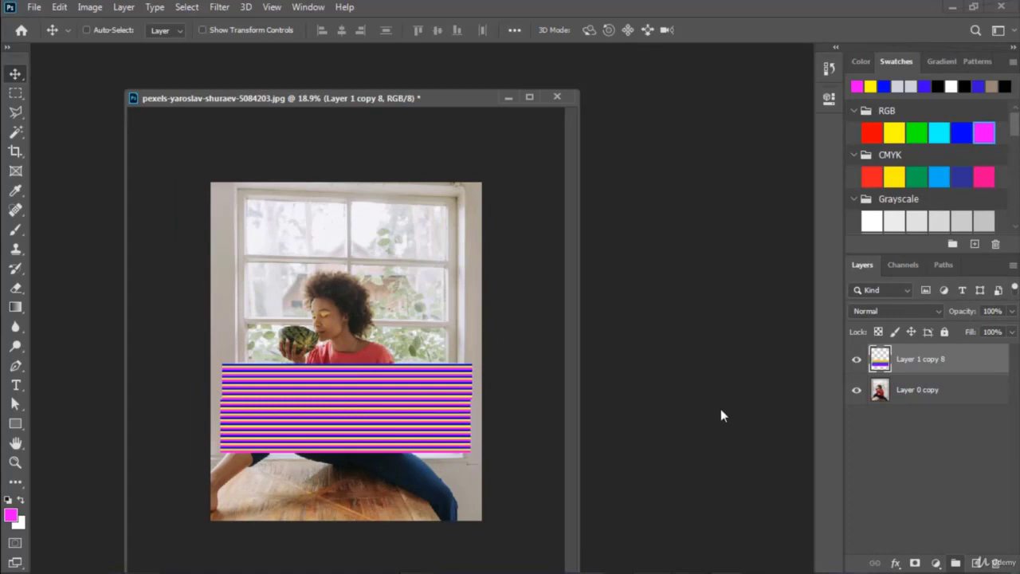
# Step: Try clipping the striped layer to the photo layer, and undo the clipping mask
pyautogui.moveTo(942, 398); pyautogui.dragTo(919, 371)
pyautogui.keyDown('alt'); pyautogui.click(919, 371); pyautogui.keyUp('alt')
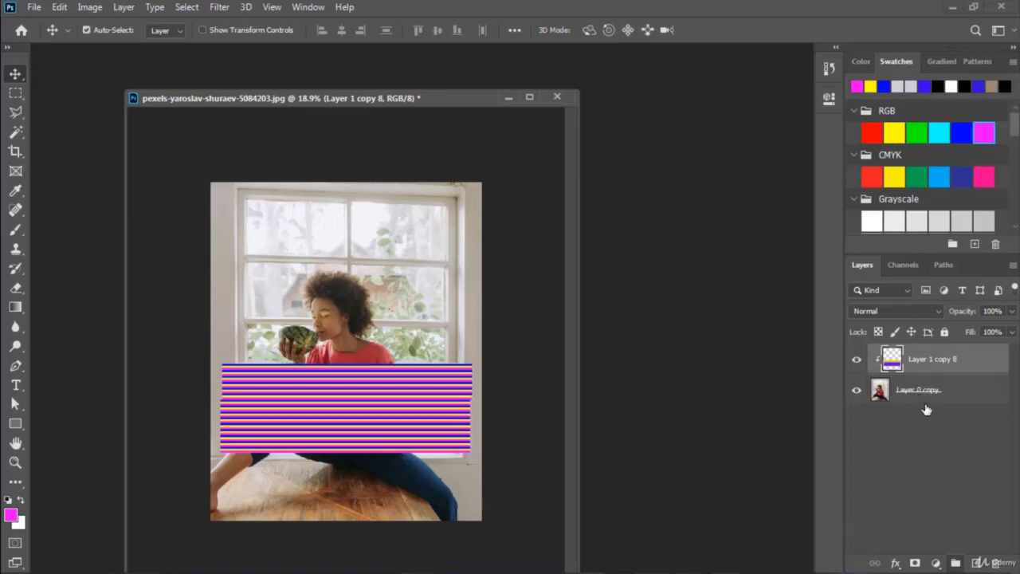
pyautogui.hotkey('ctrl', 'z')
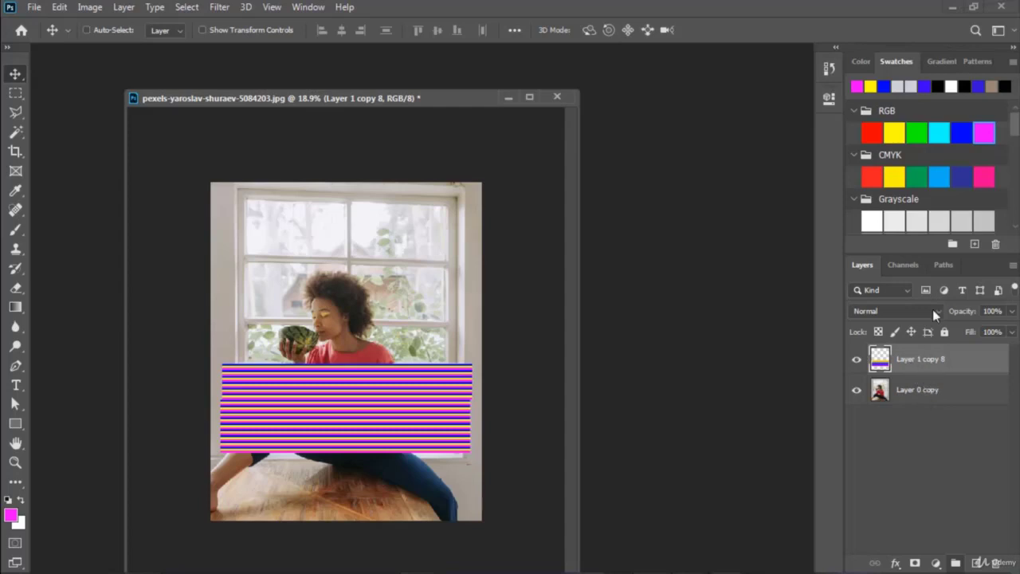
# Step: Add a new layer directly above the photo layer and load the work path's outlines as a selection
pyautogui.click(946, 394)
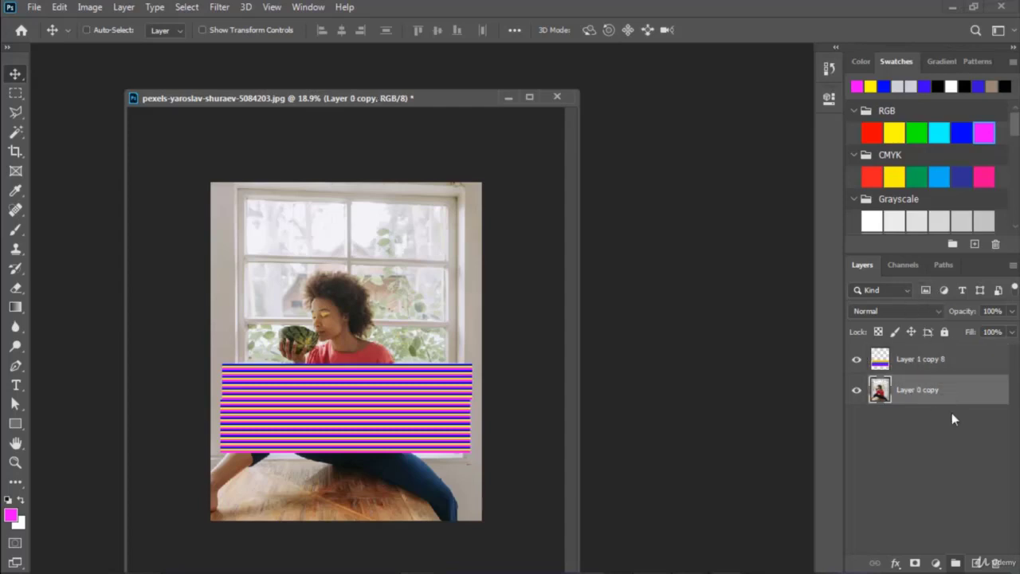
pyautogui.click(973, 561)
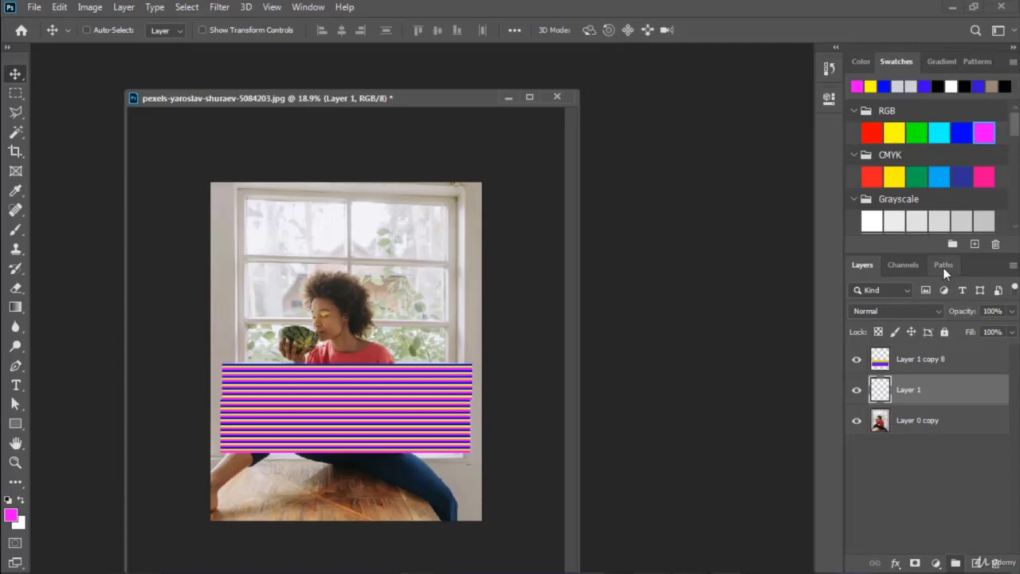
pyautogui.click(942, 266)
pyautogui.click(891, 304)
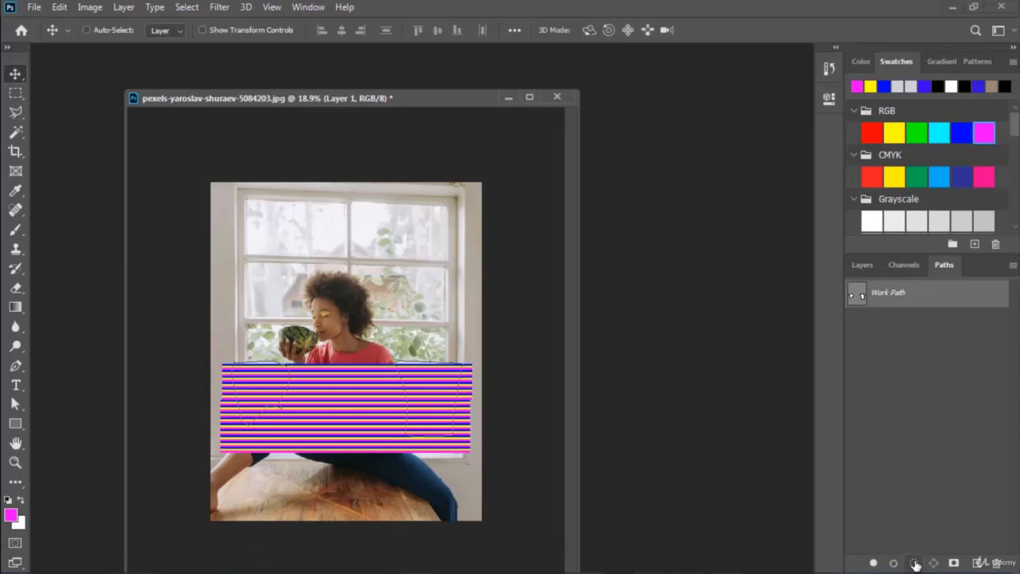
pyautogui.click(915, 562)
# Step: Fill the selection on the new layer with the magenta foreground color and deselect
pyautogui.click(863, 267)
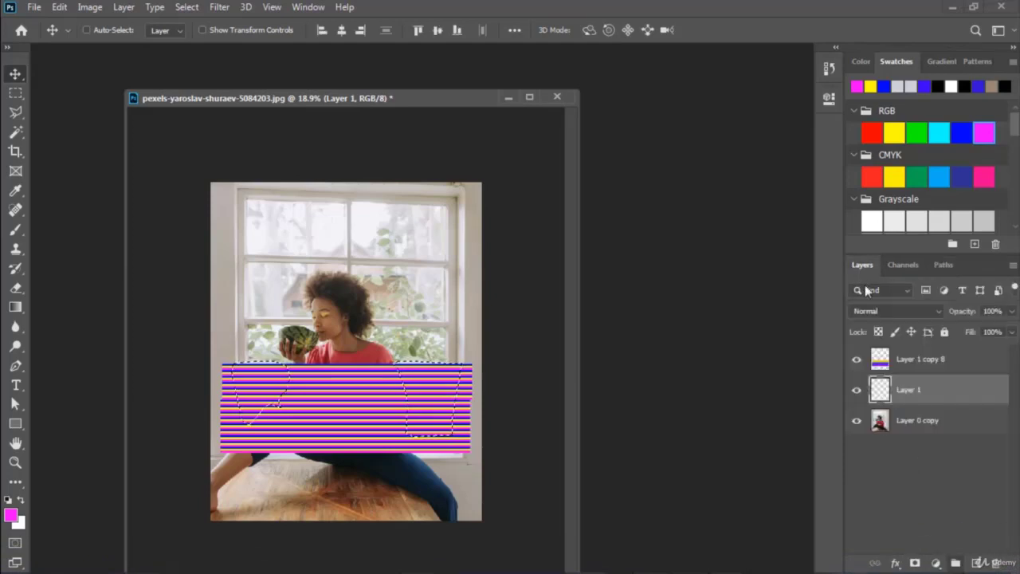
pyautogui.hotkey('alt', 'BackSpace')
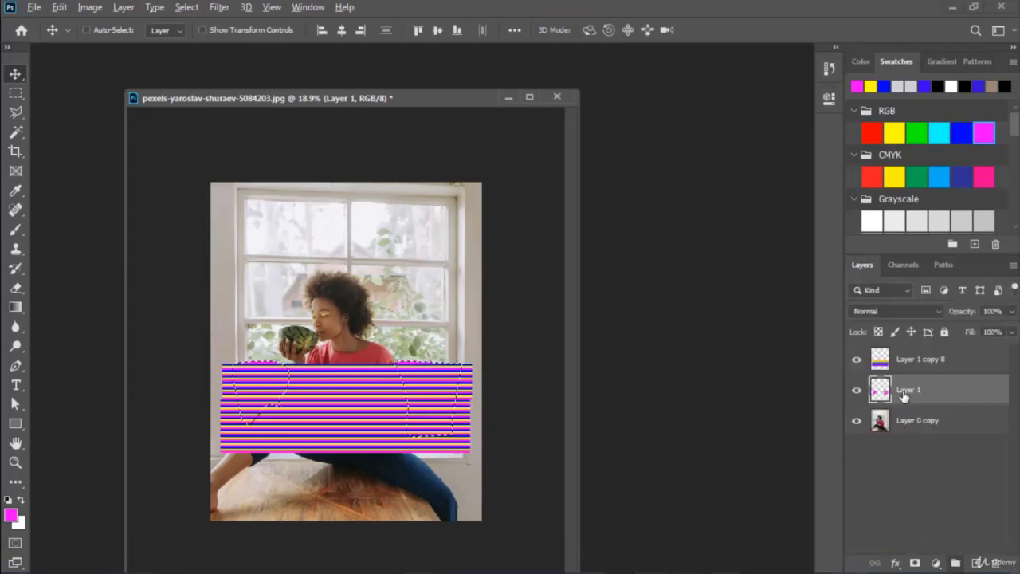
pyautogui.hotkey('ctrl', 'd')
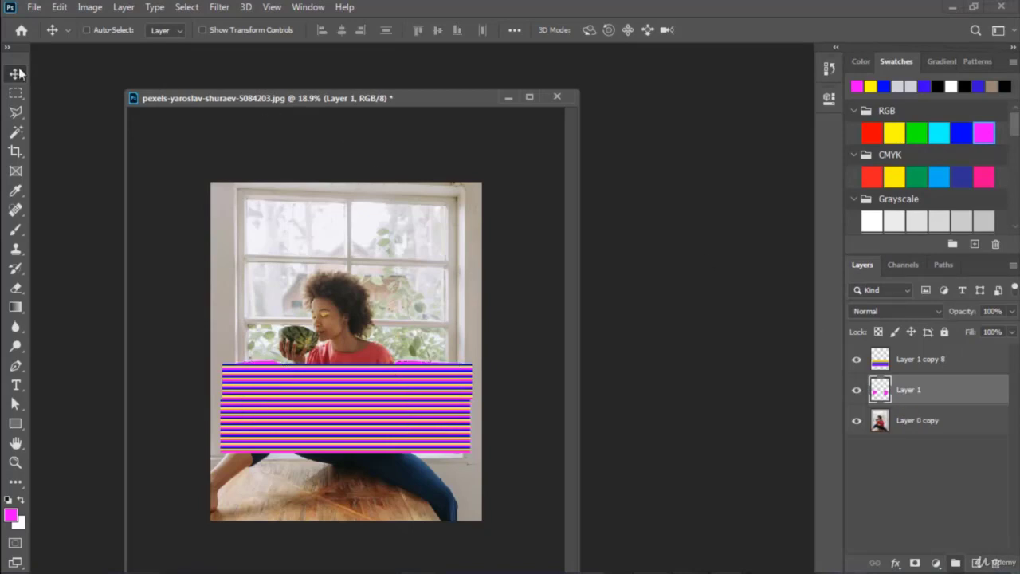
# Step: Clip the striped layer to the layer with the two magenta shapes below it
pyautogui.moveTo(935, 375); pyautogui.dragTo(935, 367)
pyautogui.keyDown('alt'); pyautogui.click(935, 368); pyautogui.keyUp('alt')
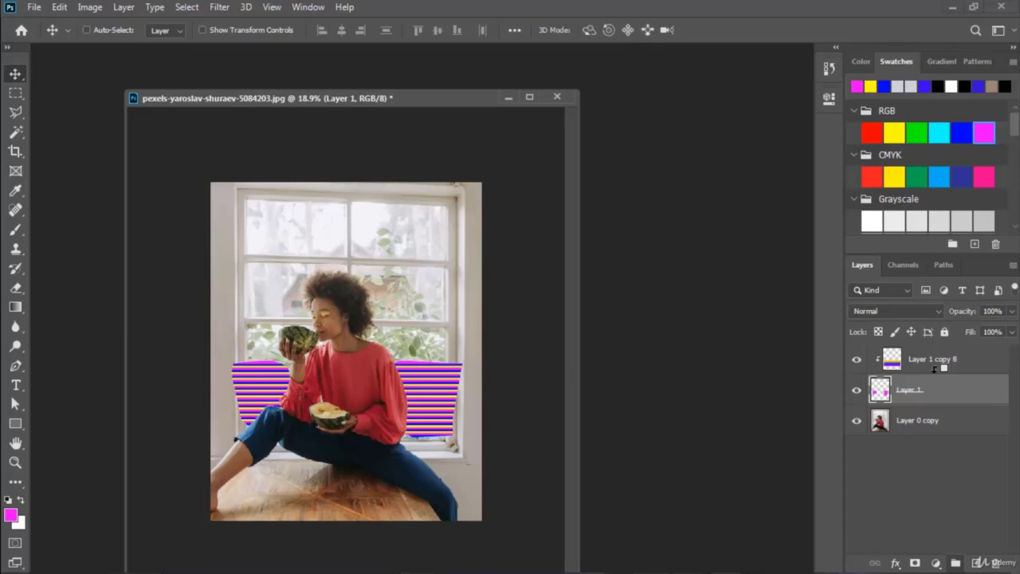
# Step: Move the clipped striped layer around within the magenta shapes, leaving the stripes covering both of them
pyautogui.click(934, 368)
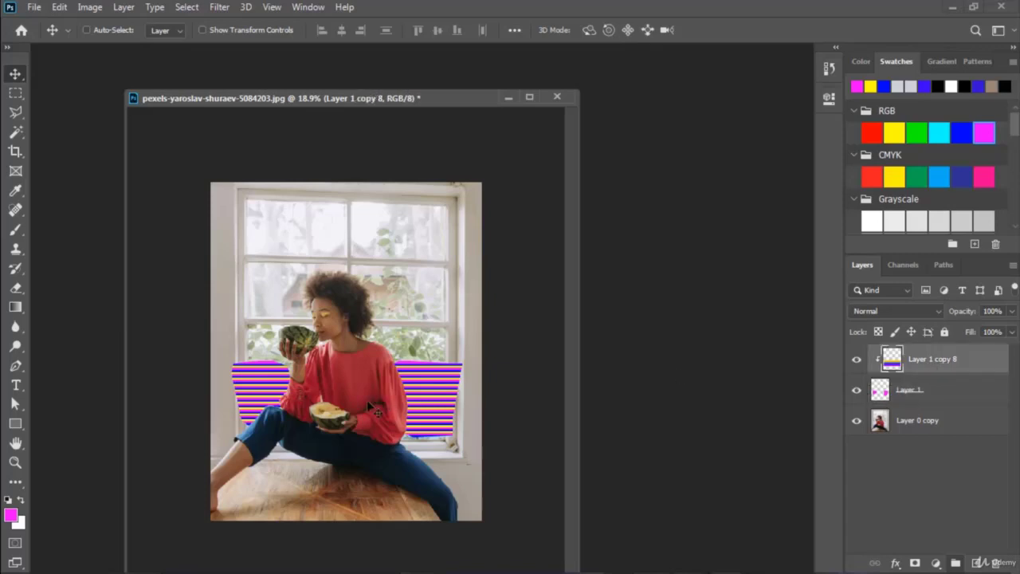
pyautogui.moveTo(376, 403); pyautogui.dragTo(306, 338)
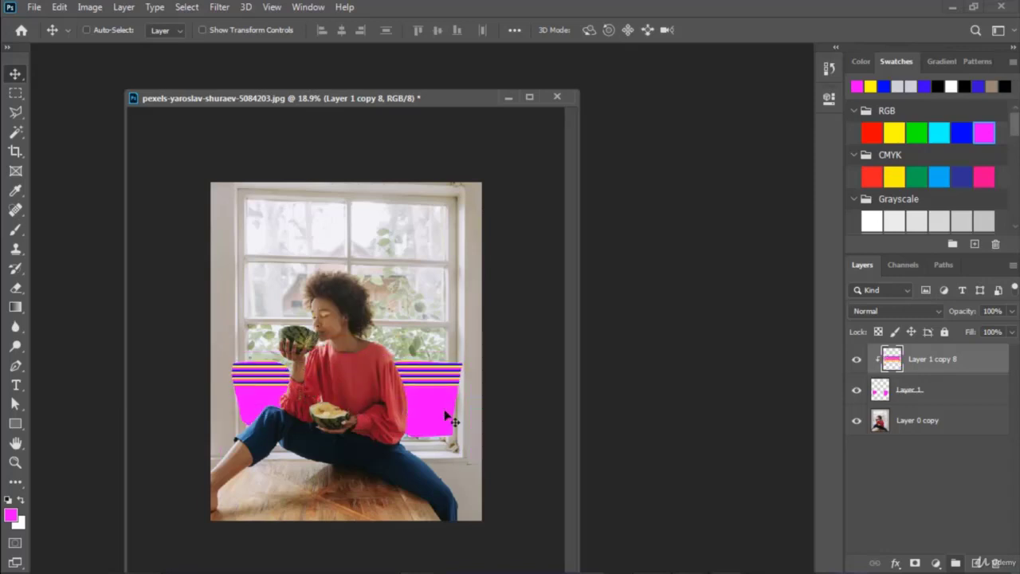
pyautogui.moveTo(350, 376); pyautogui.dragTo(344, 427)
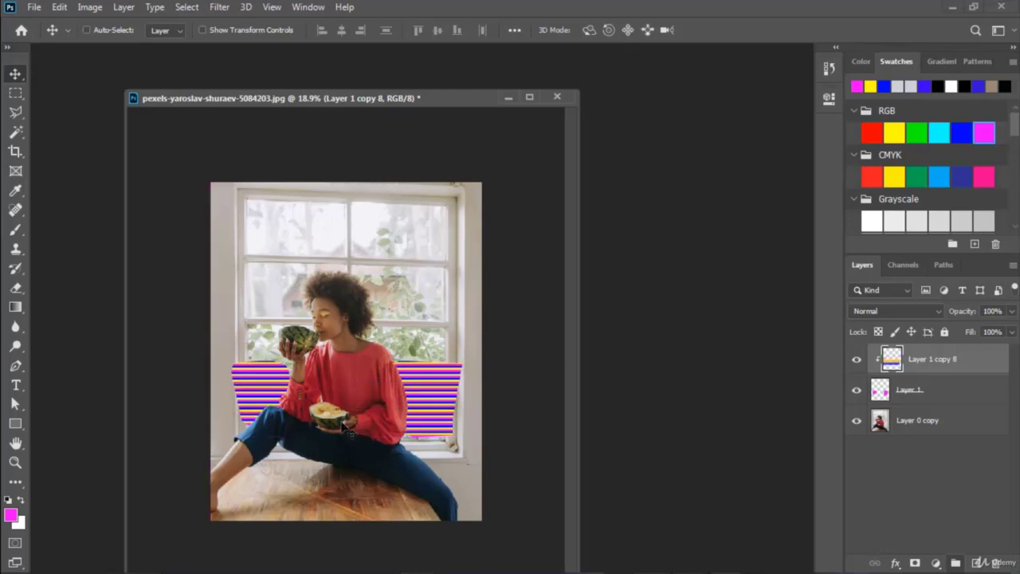